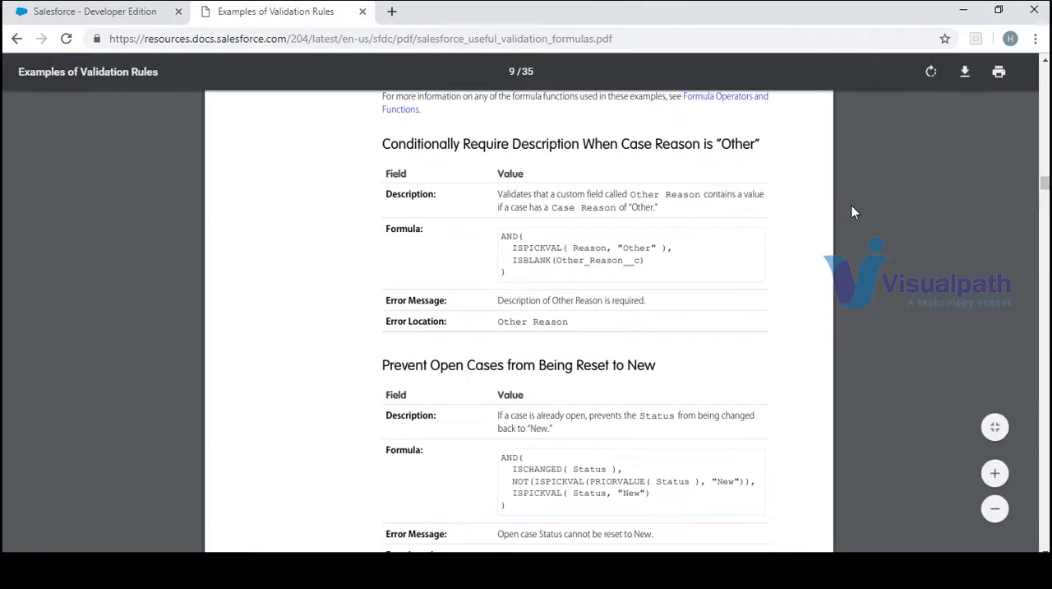
Review the sample rule requiring a description when Case Reason is "Other", and look at the Case Reason field on a new case form
click(1045, 62)
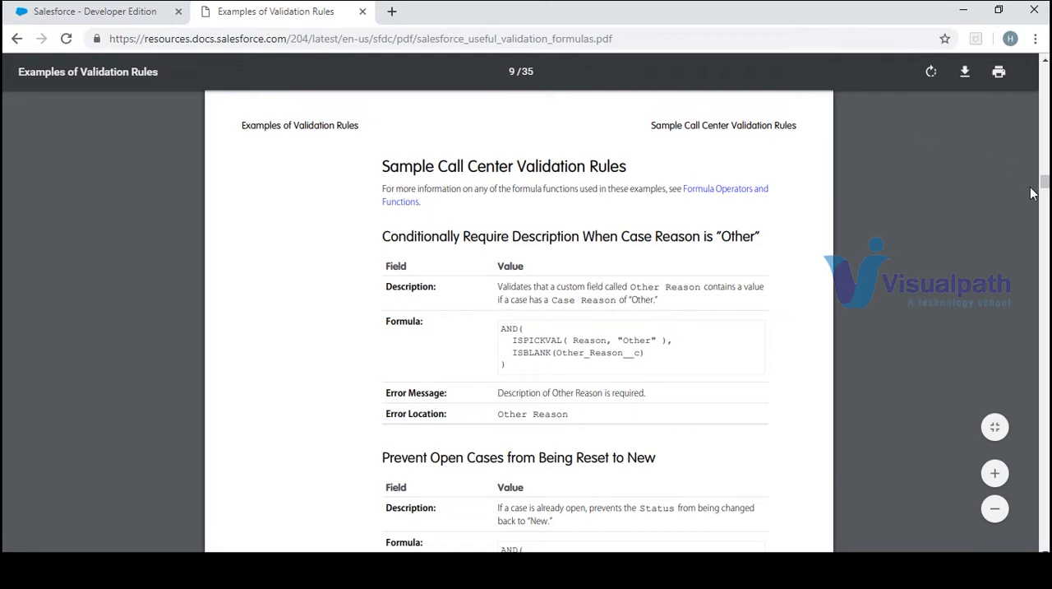
scroll(1033, 192, down, 3)
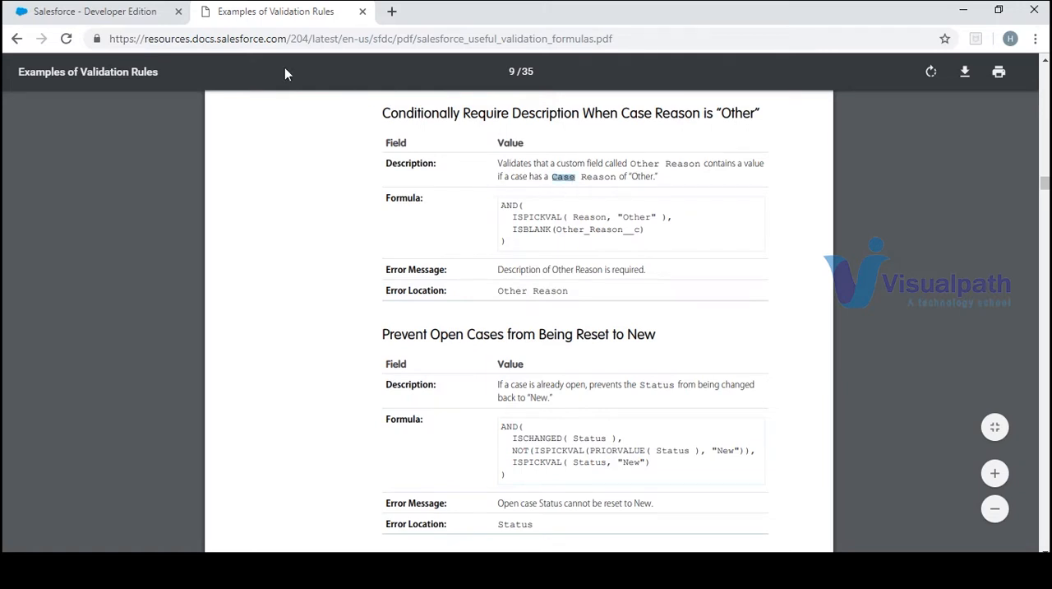
click(147, 14)
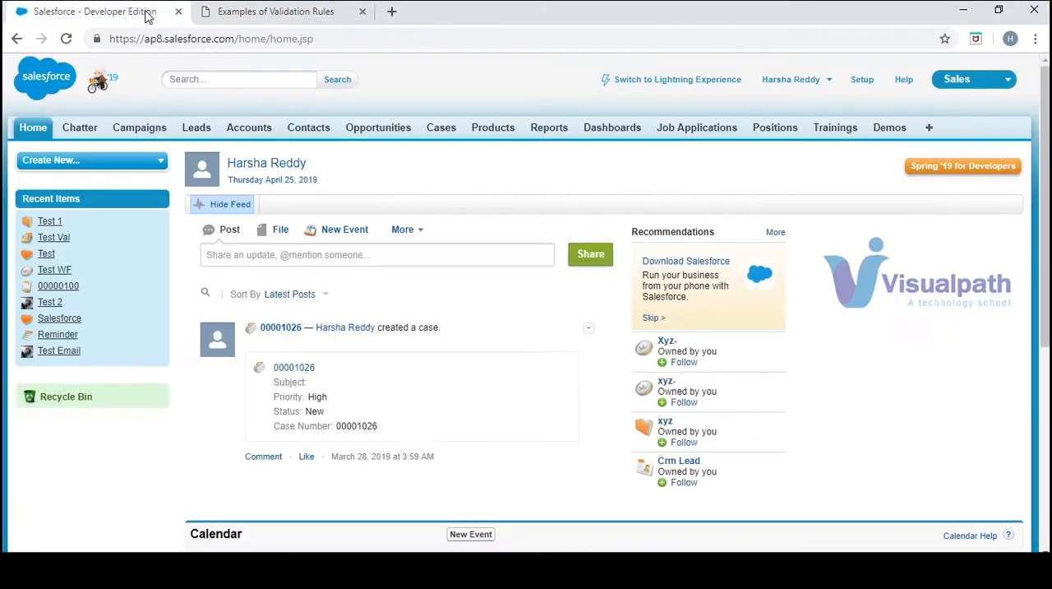
click(440, 130)
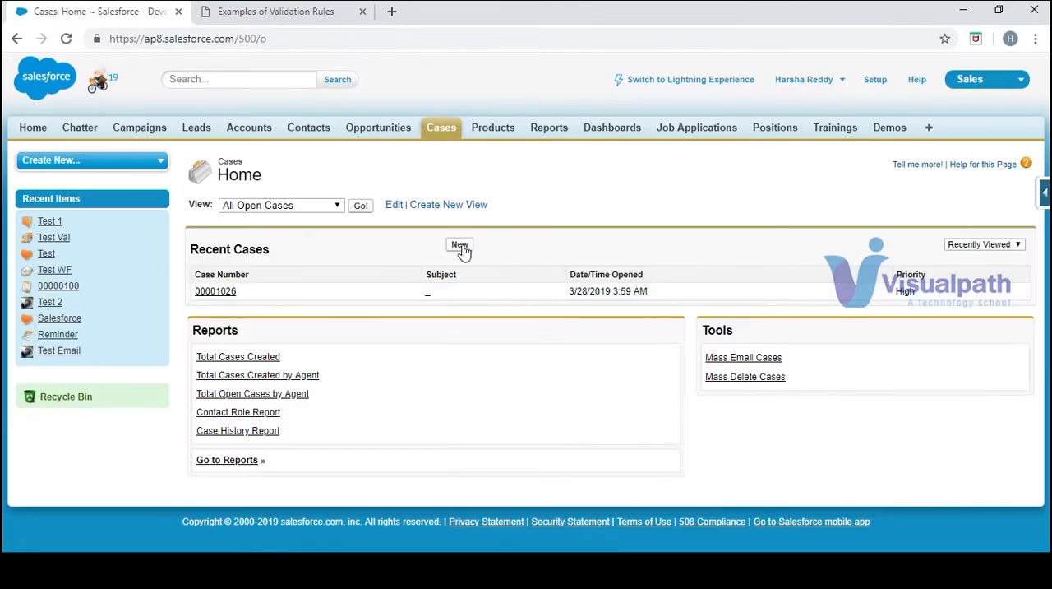
click(460, 246)
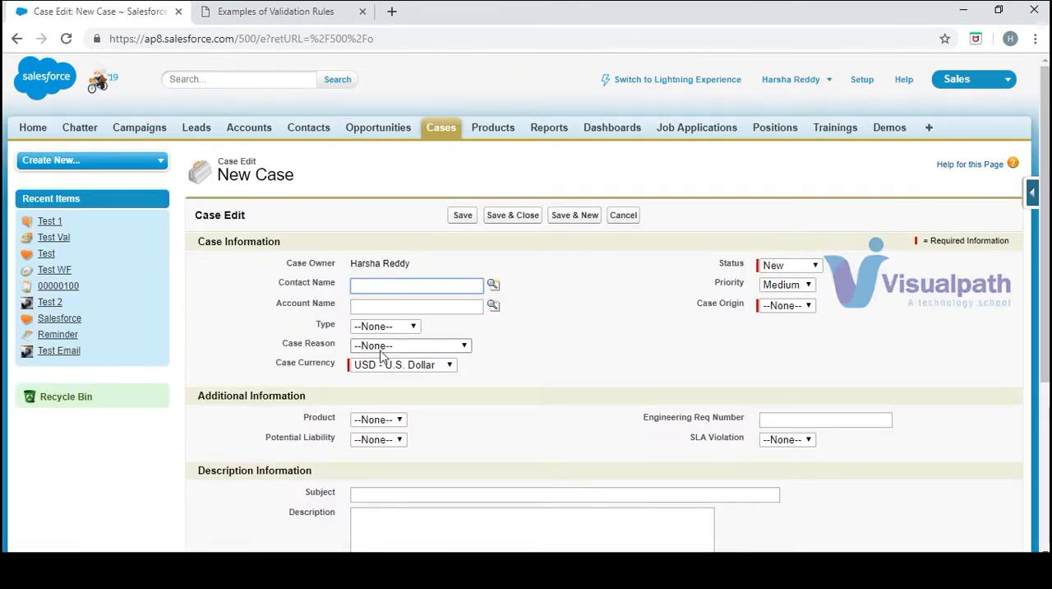
click(17, 39)
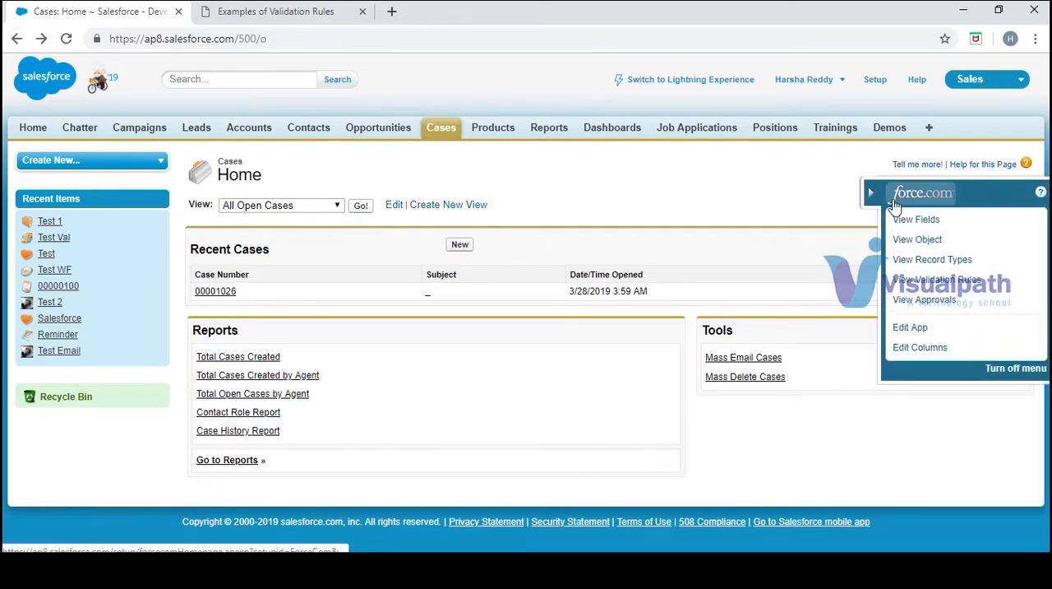
Start a new validation rule for the Case object
click(251, 10)
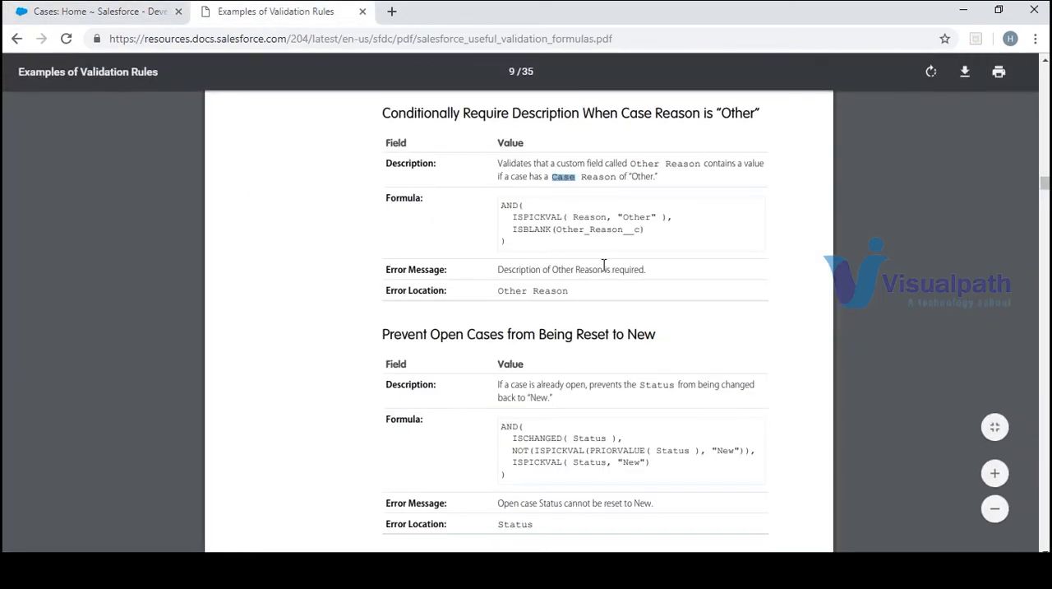
click(50, 14)
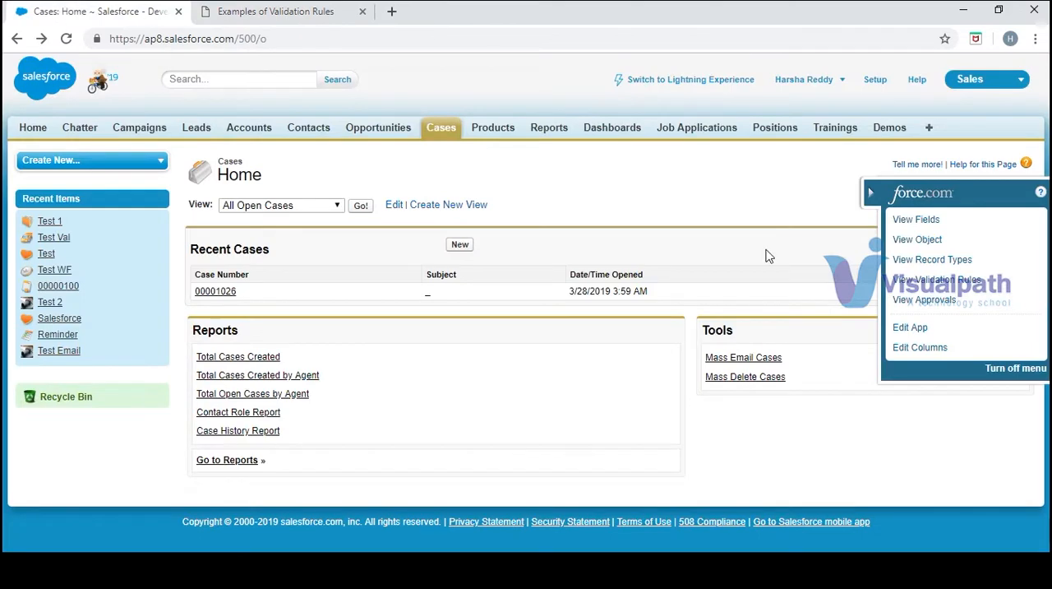
click(944, 281)
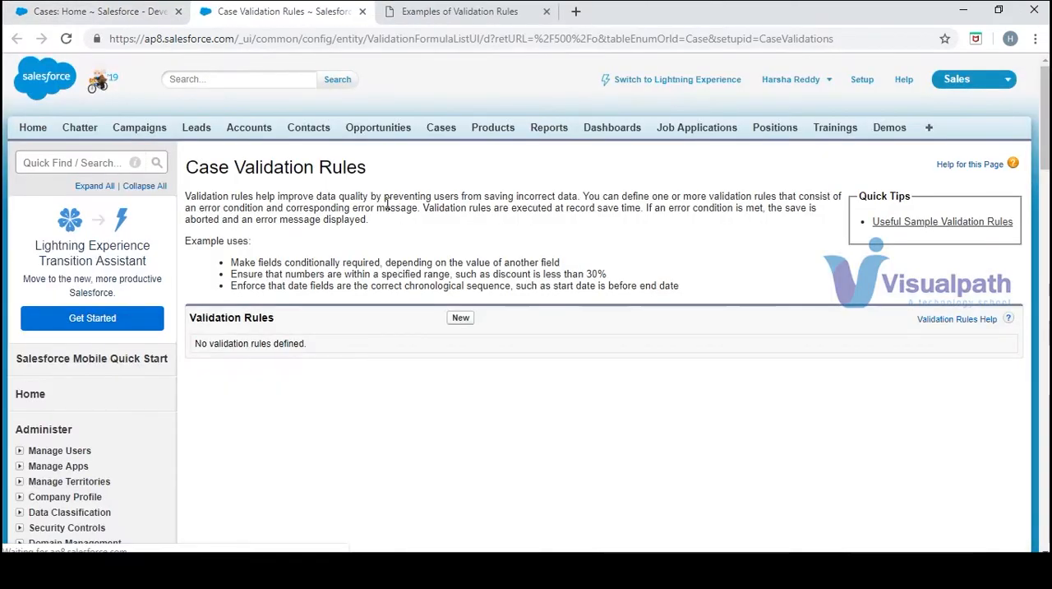
click(461, 319)
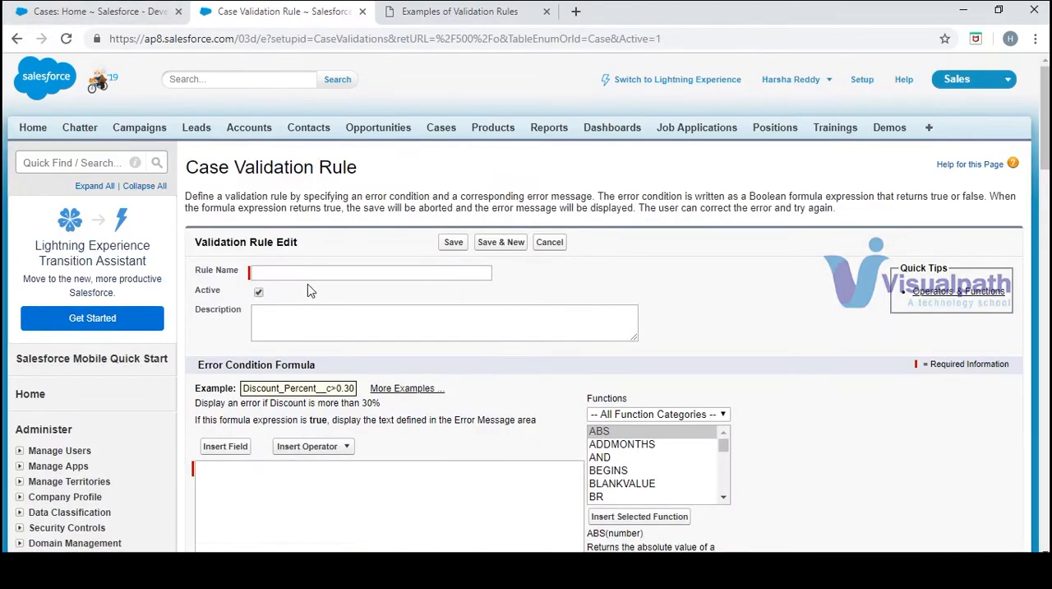
Name the validation rule Check_Reason
click(309, 272)
click(422, 11)
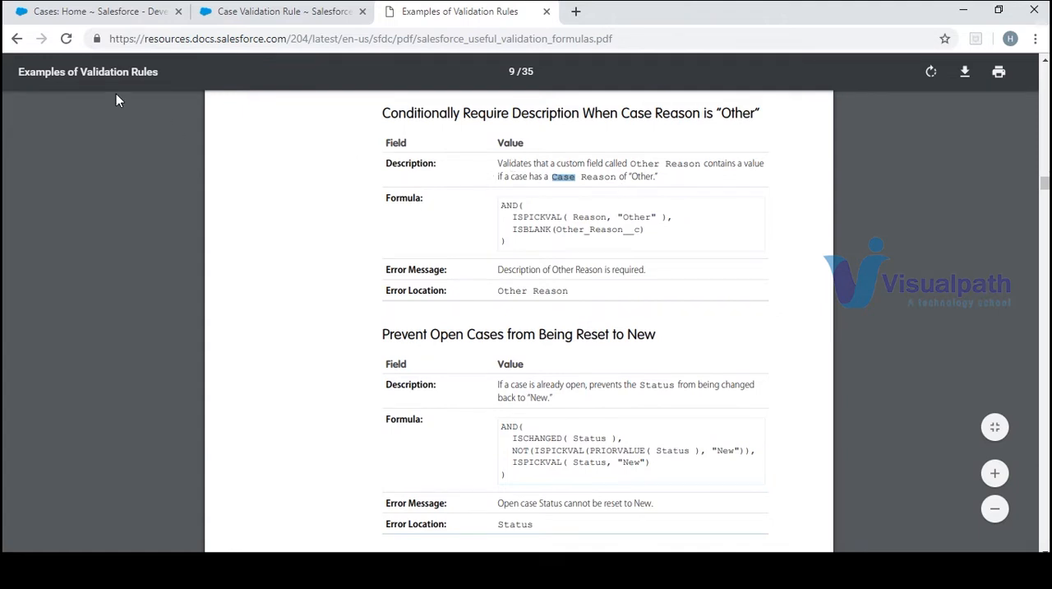
click(240, 15)
click(332, 273)
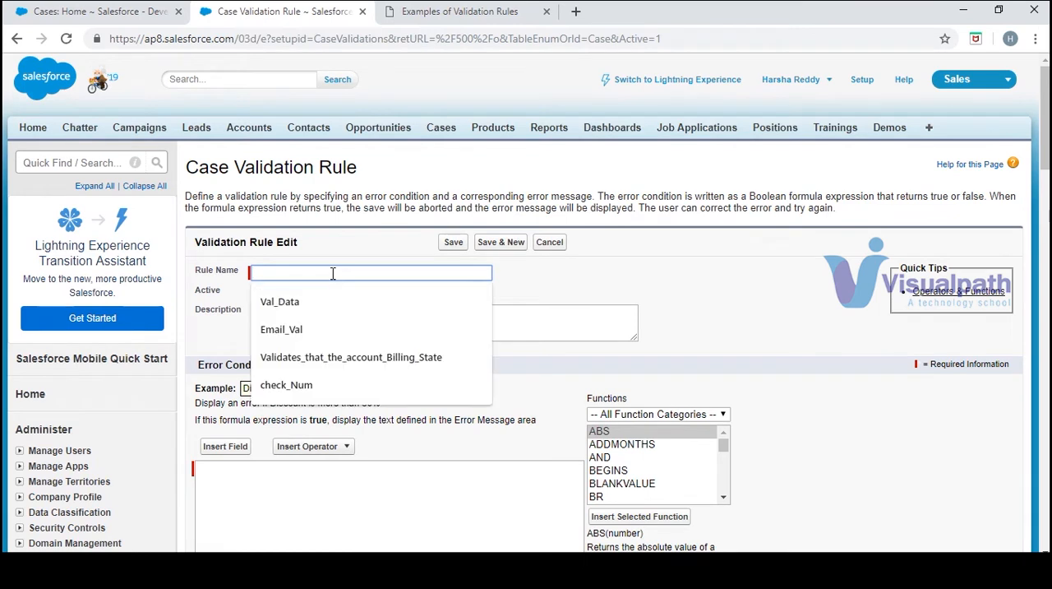
text(CHec)
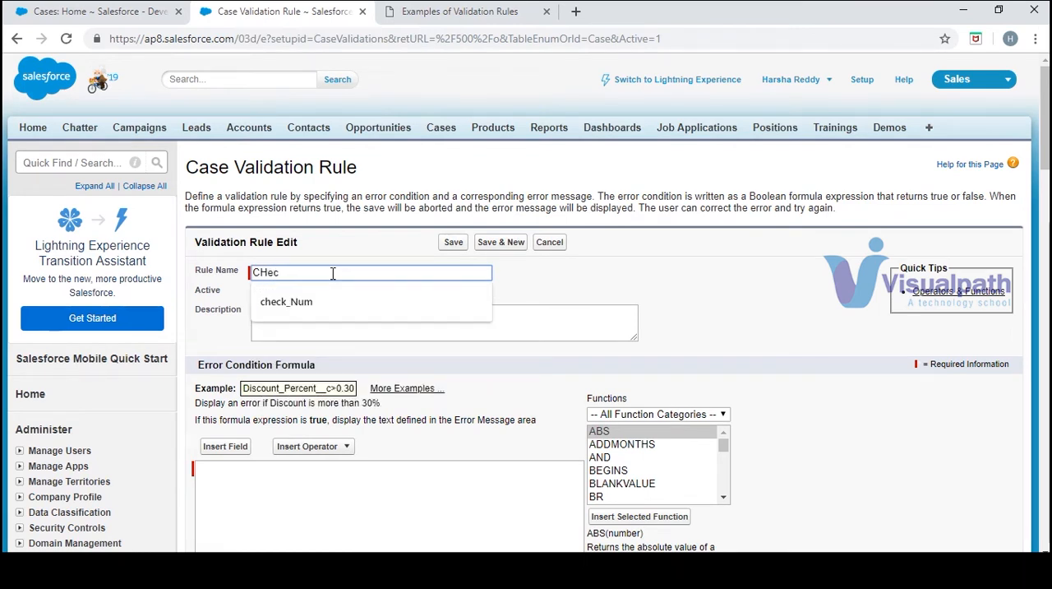
key(BackSpace)
key(BackSpace)
text(heck Reason)
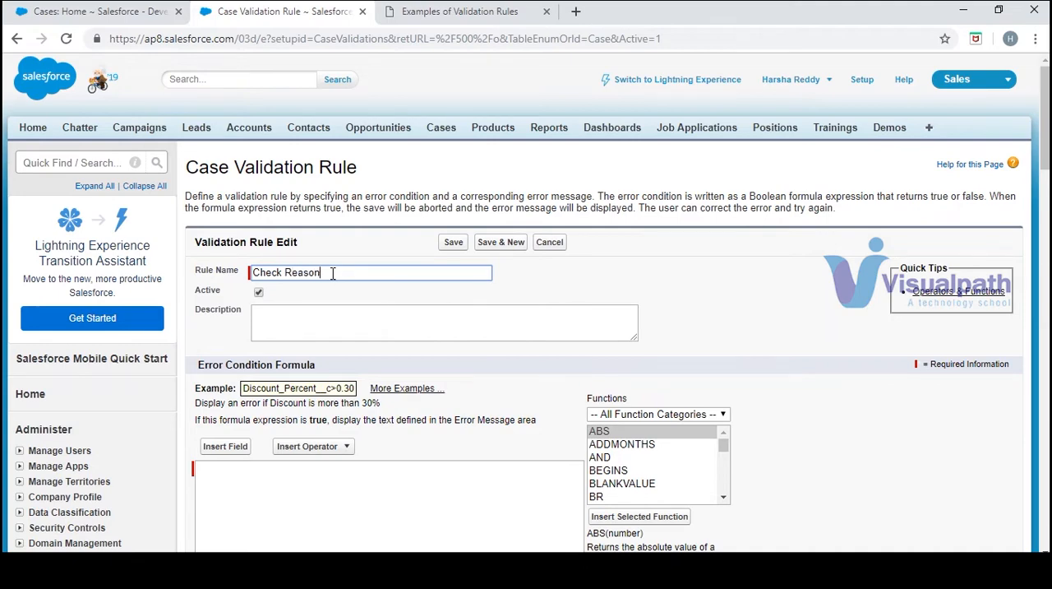
Consult the sample formula for Case Reason "Other" and insert an AND function without placeholder arguments into the error condition formula
click(394, 472)
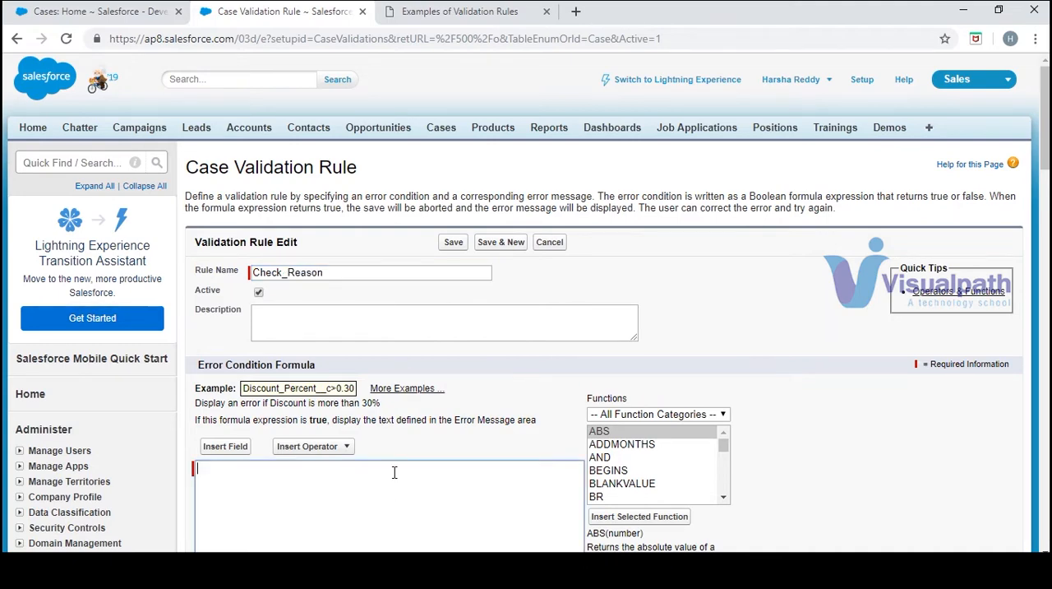
click(421, 10)
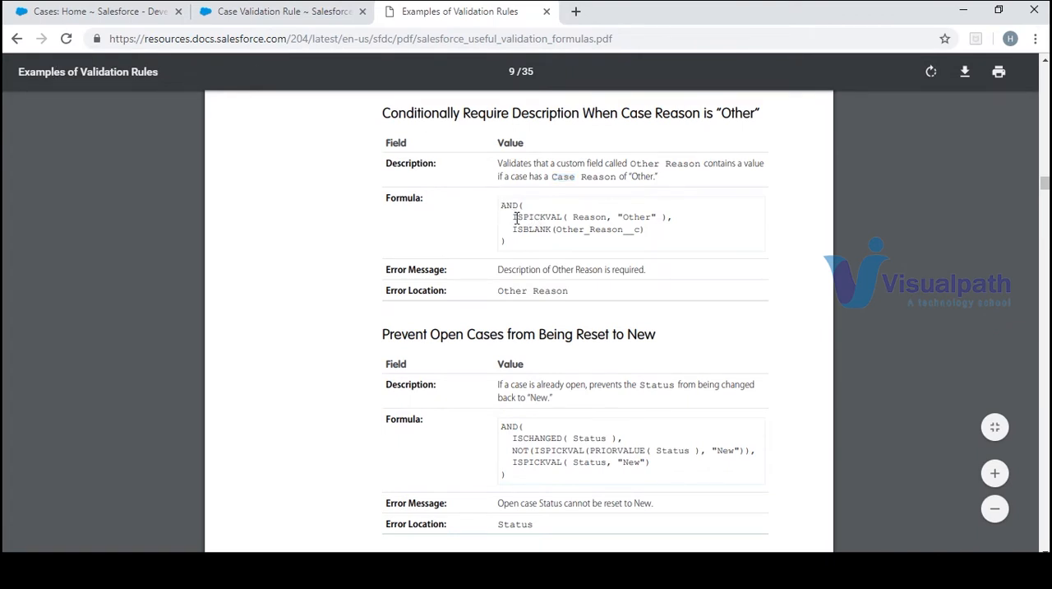
drag(516, 217, 645, 237)
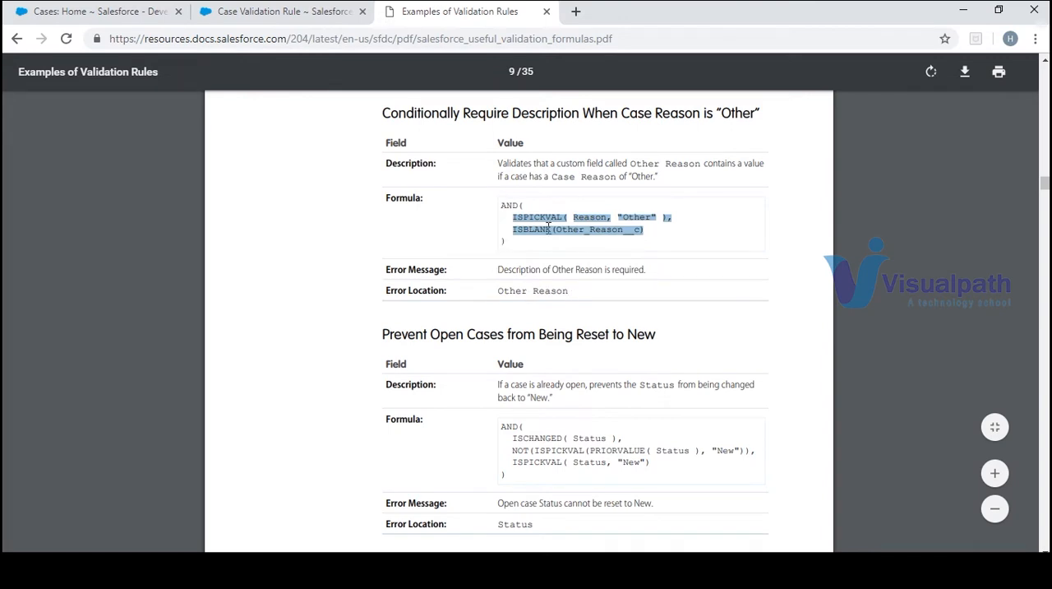
drag(645, 271, 497, 269)
click(536, 254)
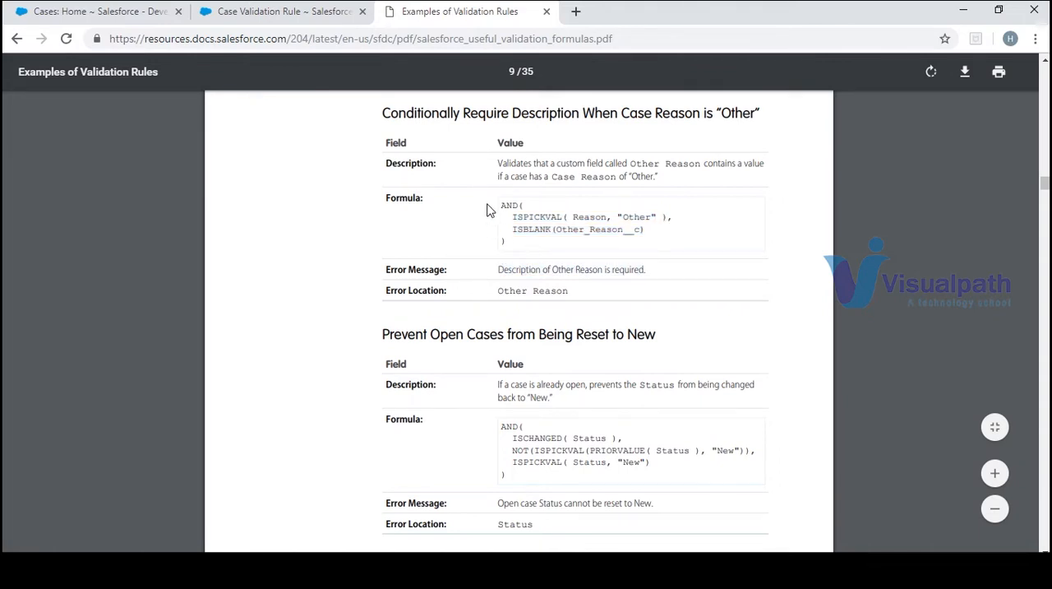
click(219, 18)
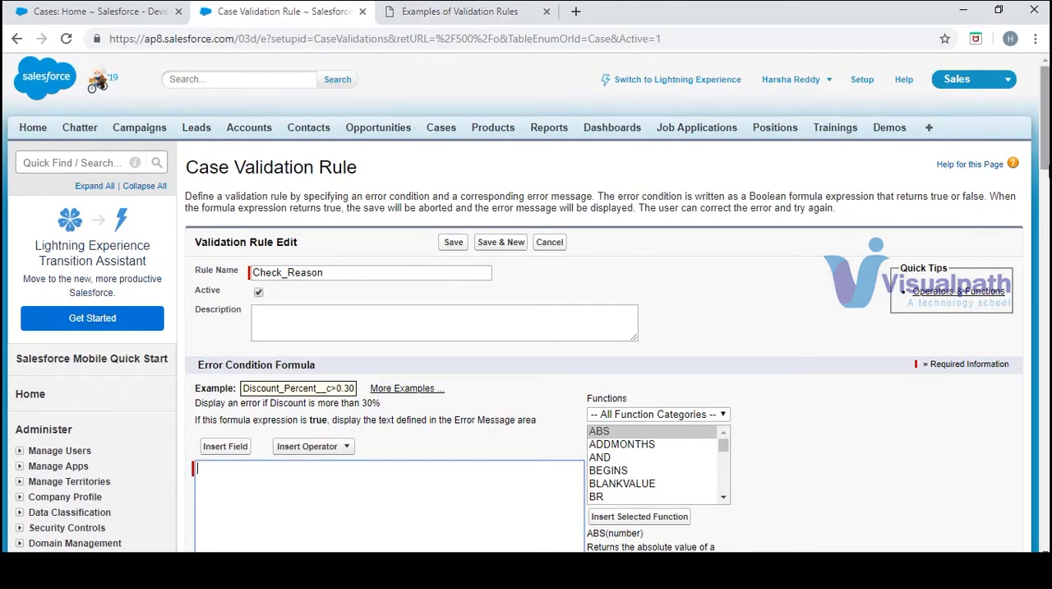
scroll(507, 465, down, 2)
scroll(559, 266, down, 1)
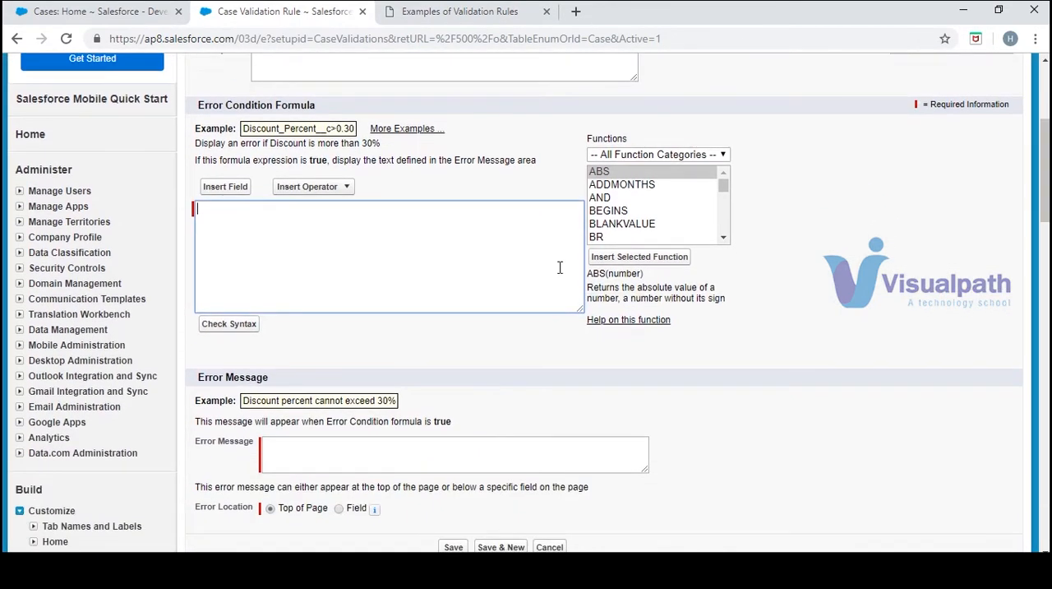
click(613, 199)
click(664, 257)
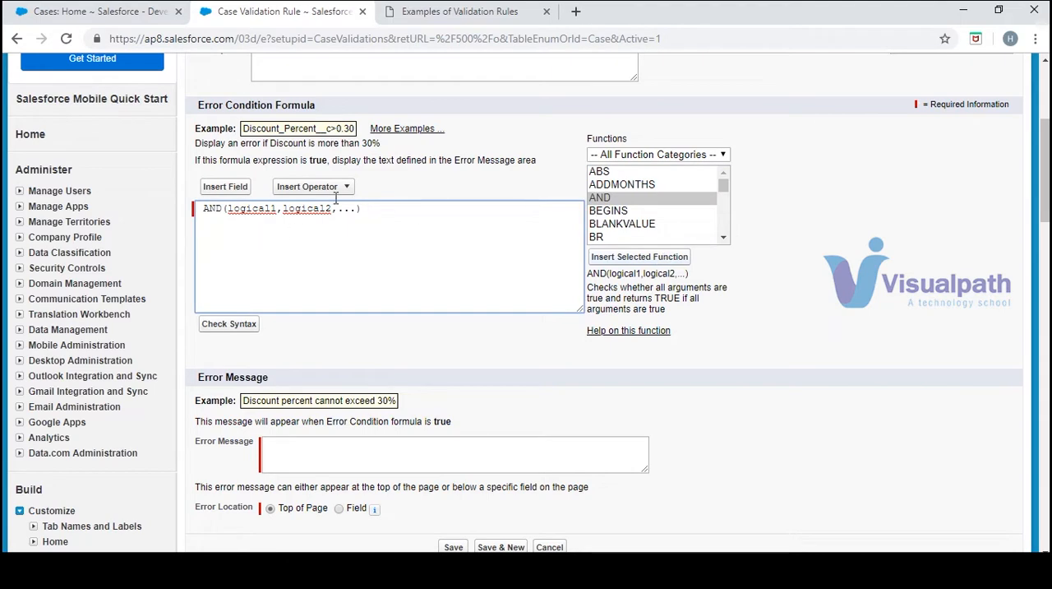
drag(355, 208, 227, 208)
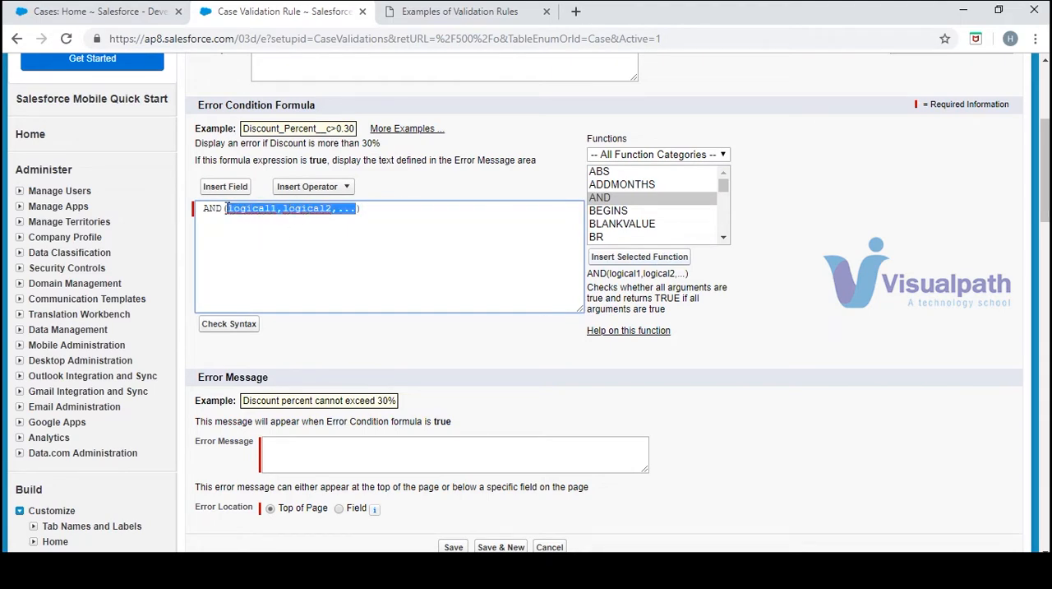
key(BackSpace)
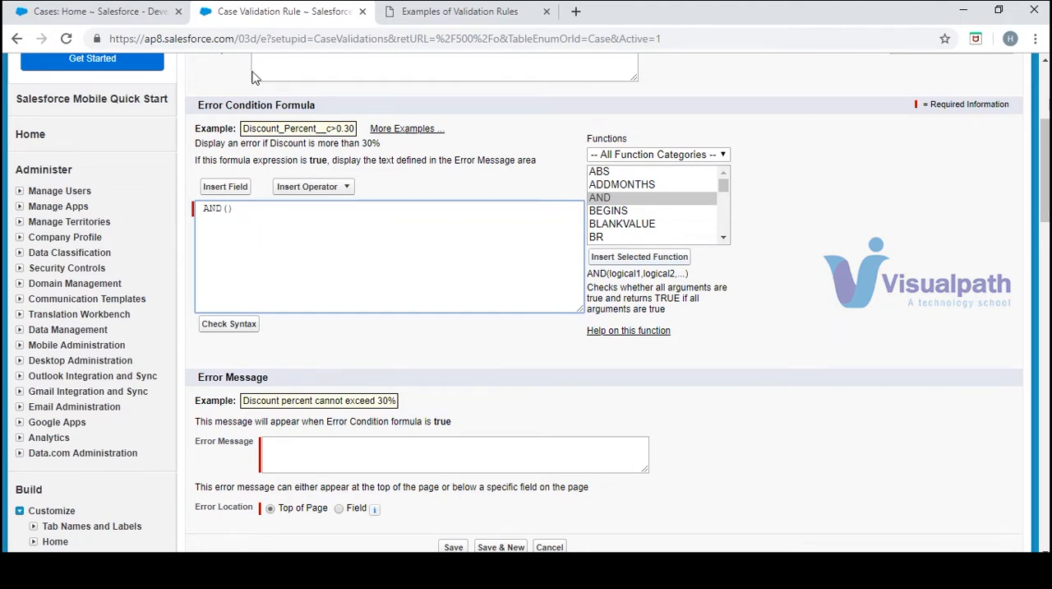
Check the Case Reason picklist on a new case form against the sample formula, and return to the rule being edited
click(485, 11)
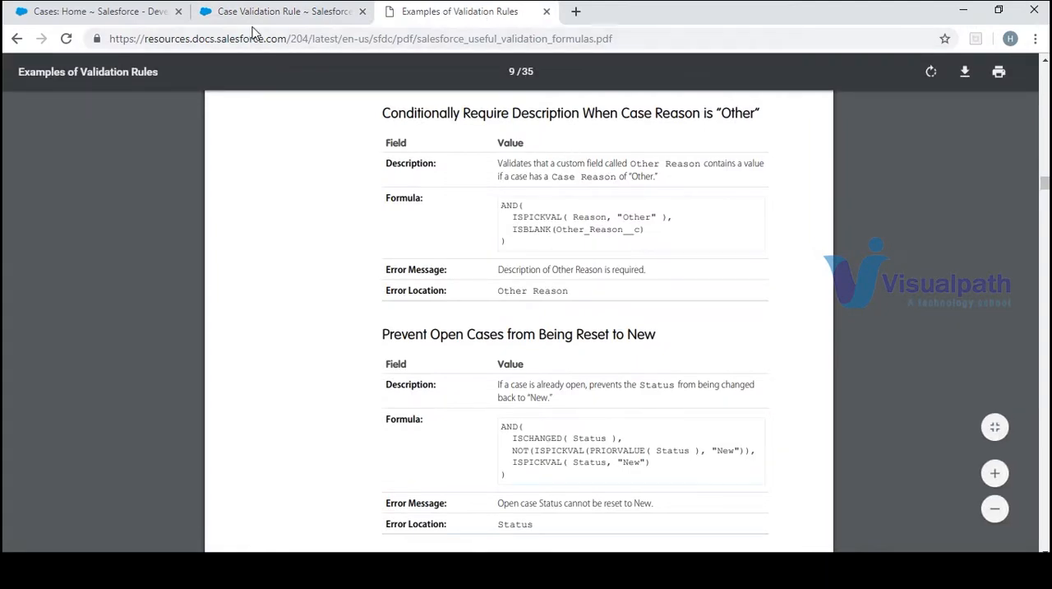
click(112, 11)
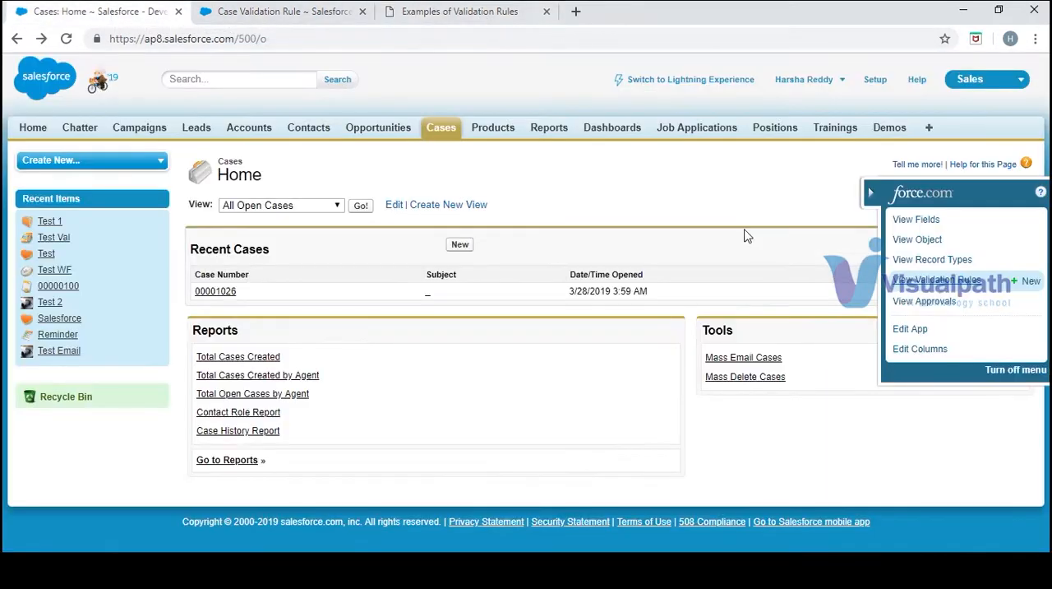
click(467, 247)
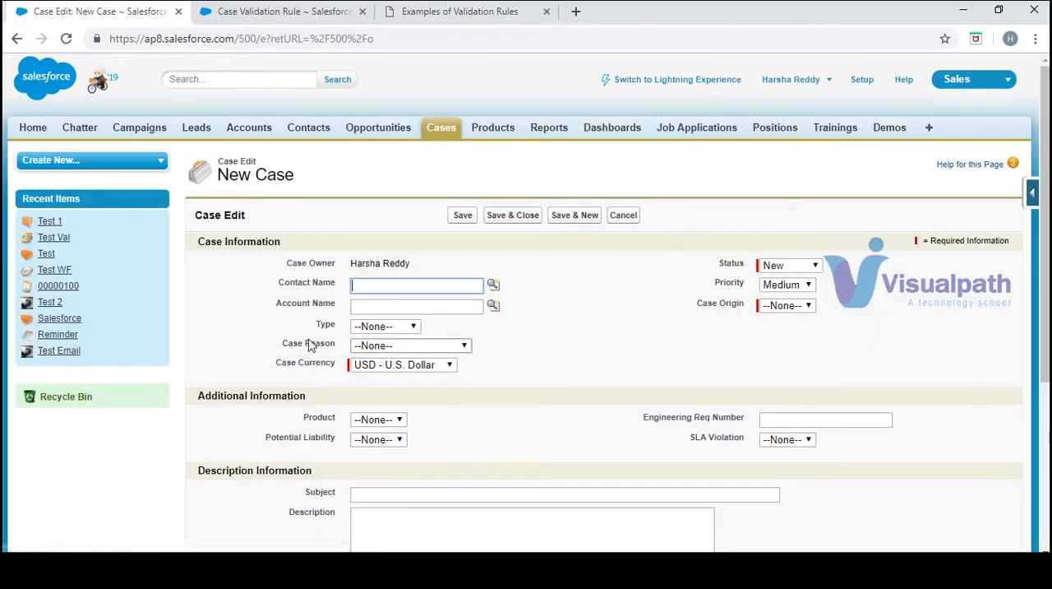
click(433, 344)
click(541, 353)
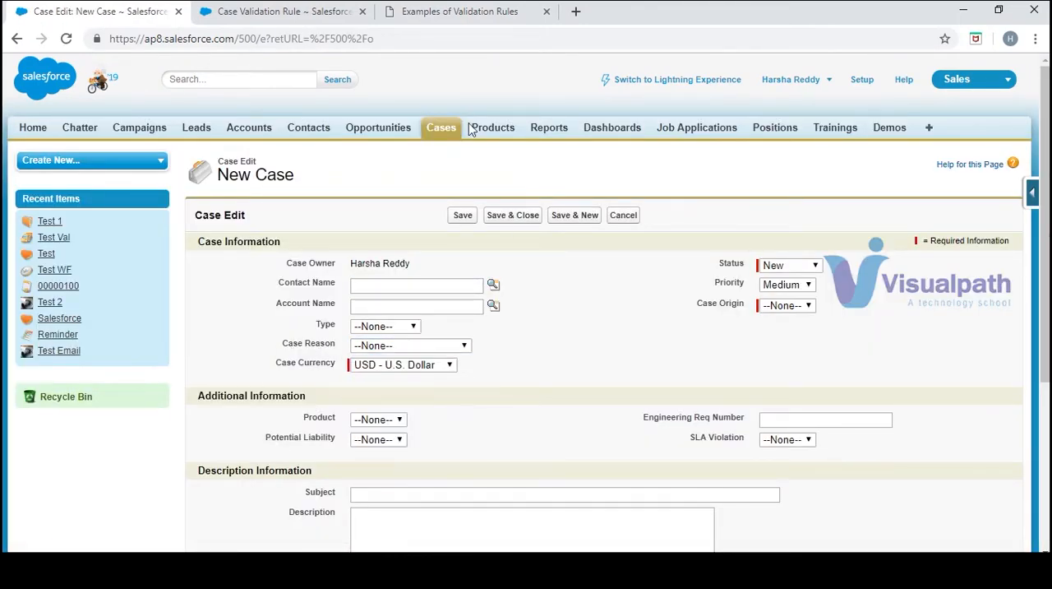
click(450, 12)
click(312, 12)
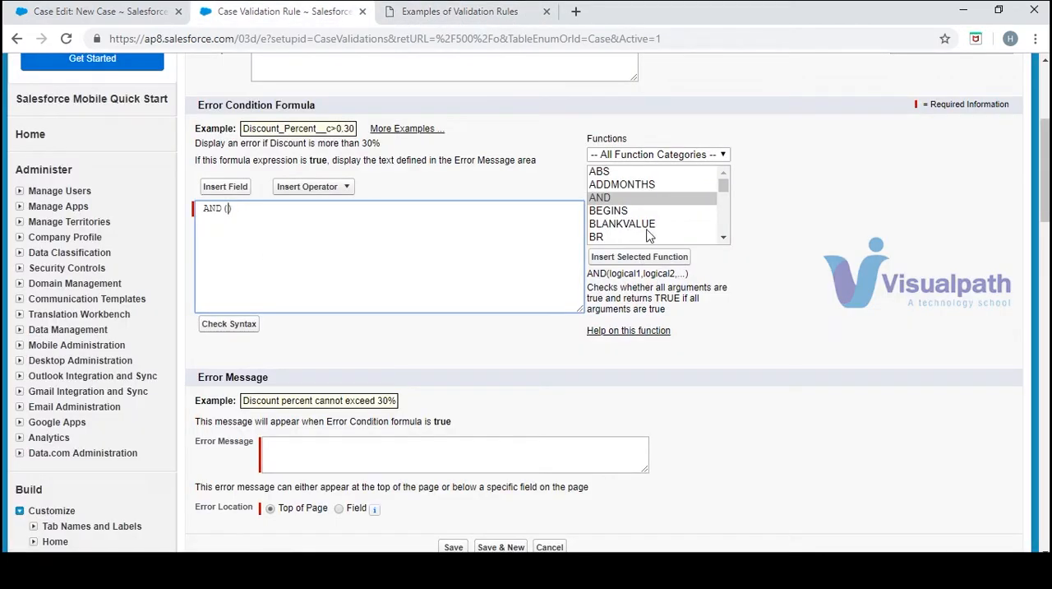
Insert the ISPICKVAL function inside the parentheses of the AND function
click(723, 240)
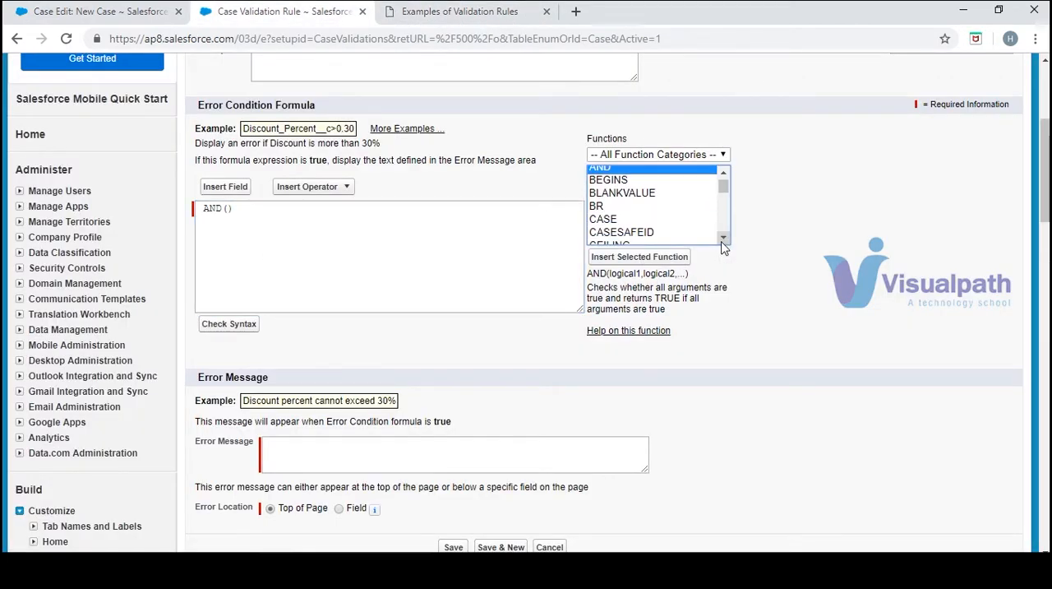
key(i)
scroll(723, 243, down, 3)
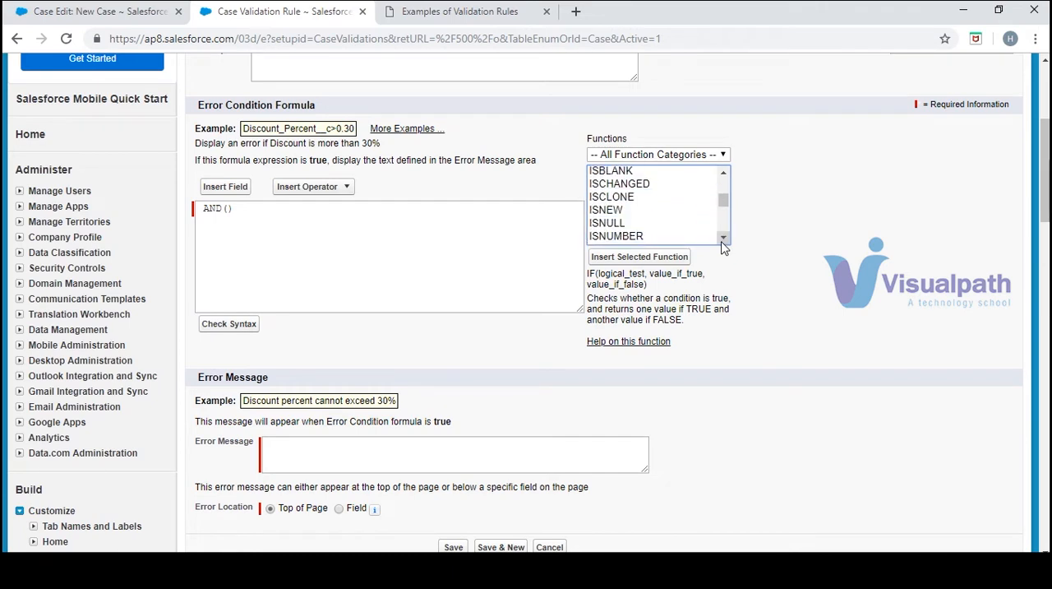
click(722, 238)
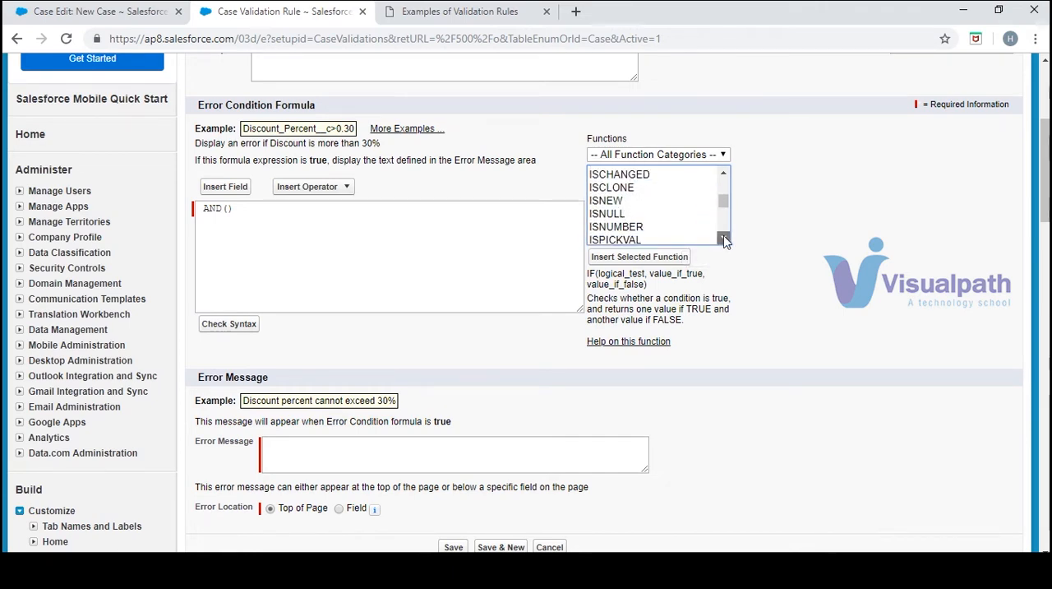
click(723, 238)
click(622, 219)
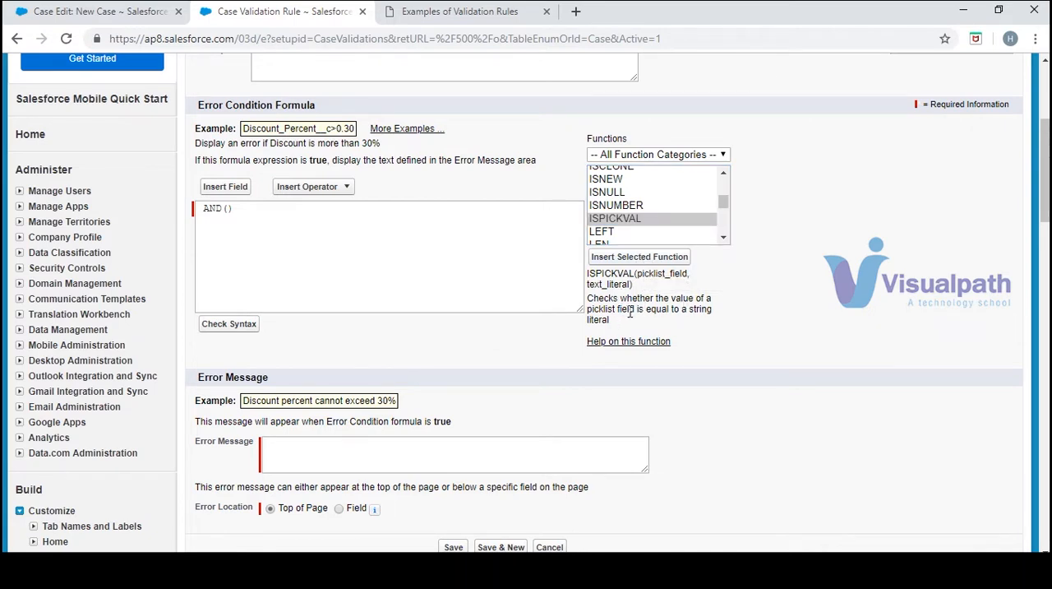
click(670, 256)
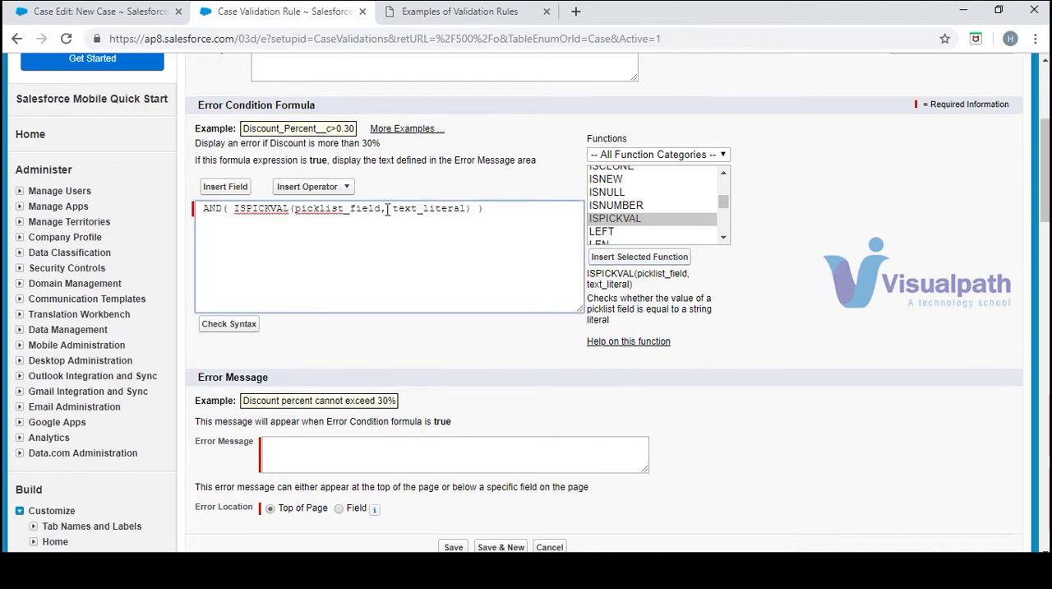
Replace the picklist_field placeholder in ISPICKVAL with the Case Reason field, checking the sample formula
drag(381, 209, 296, 216)
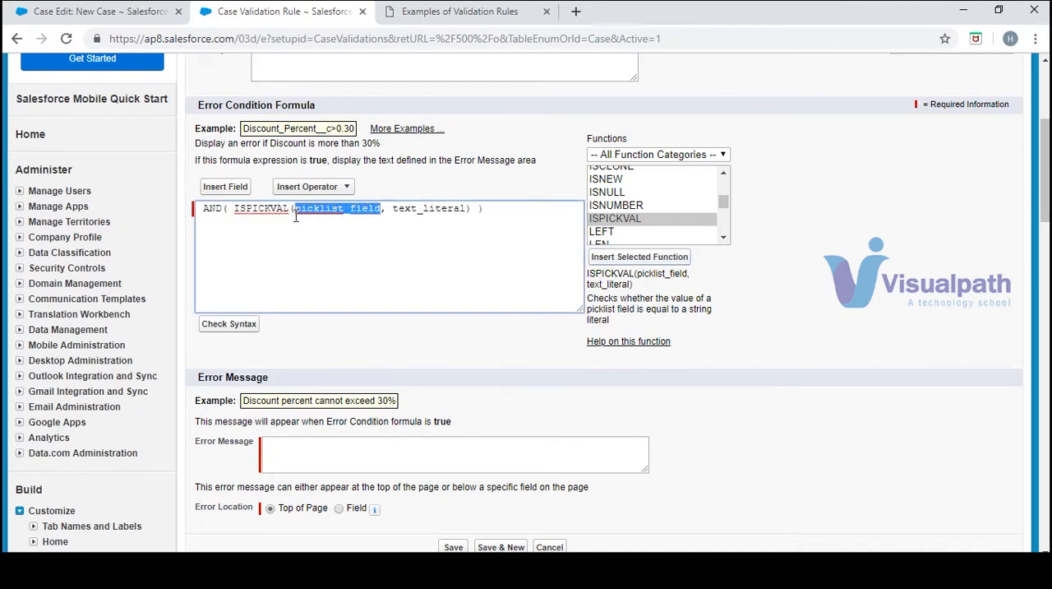
key(BackSpace)
click(426, 12)
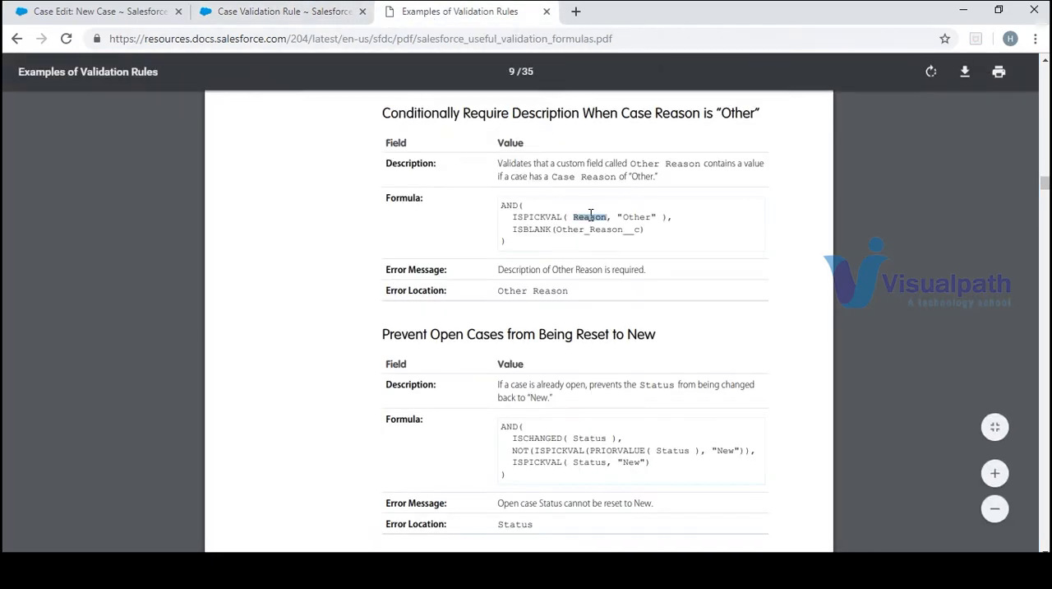
click(293, 13)
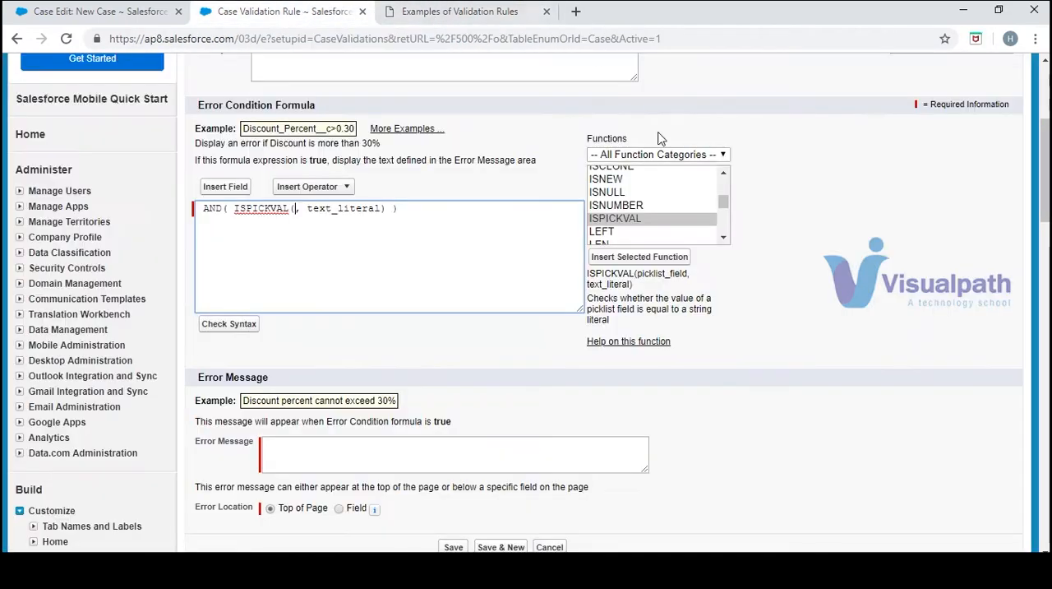
click(229, 188)
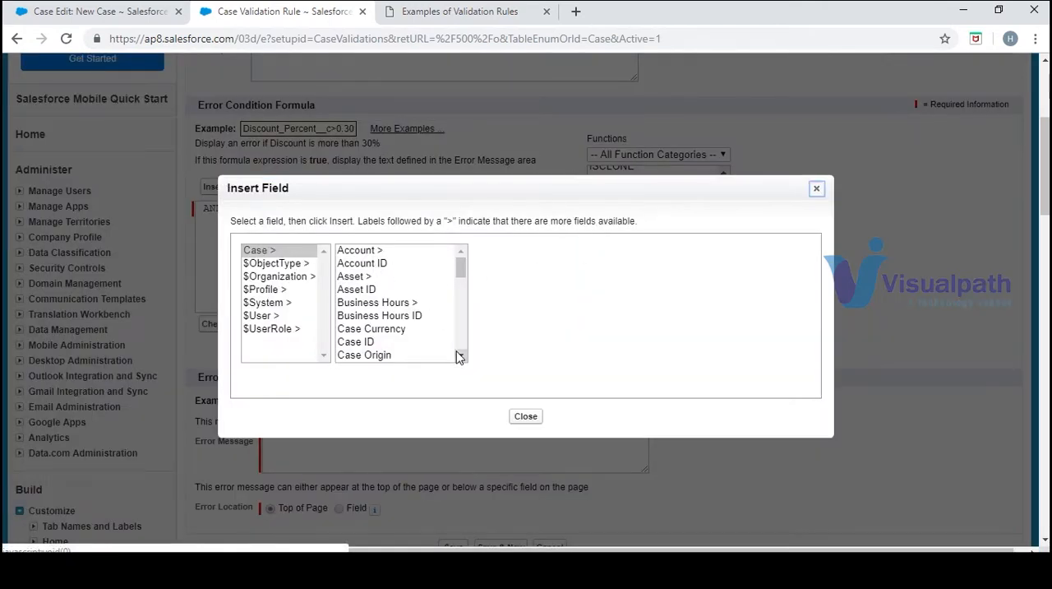
click(459, 355)
scroll(458, 355, down, 3)
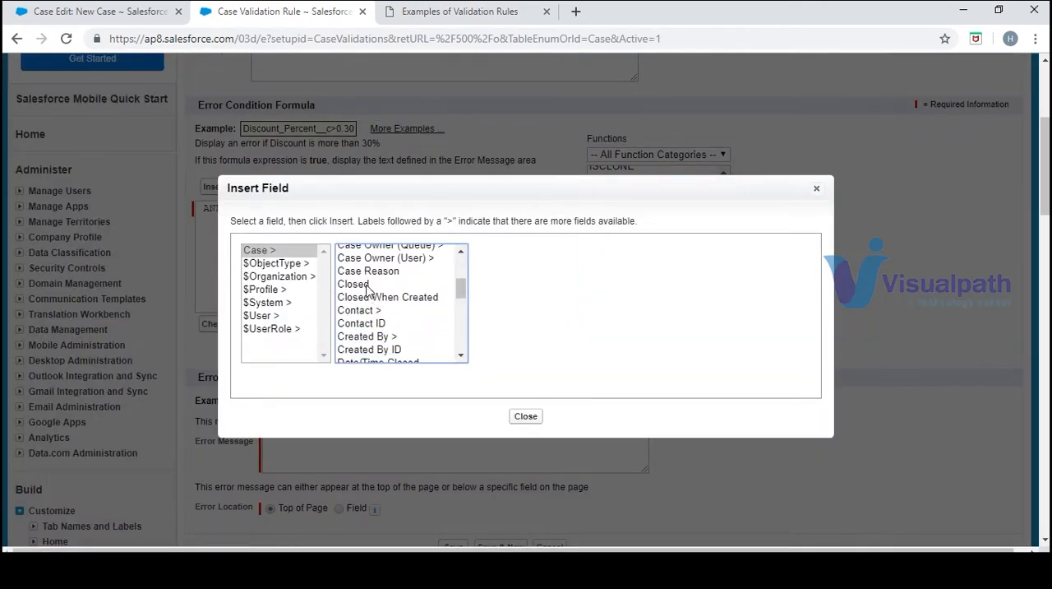
click(370, 272)
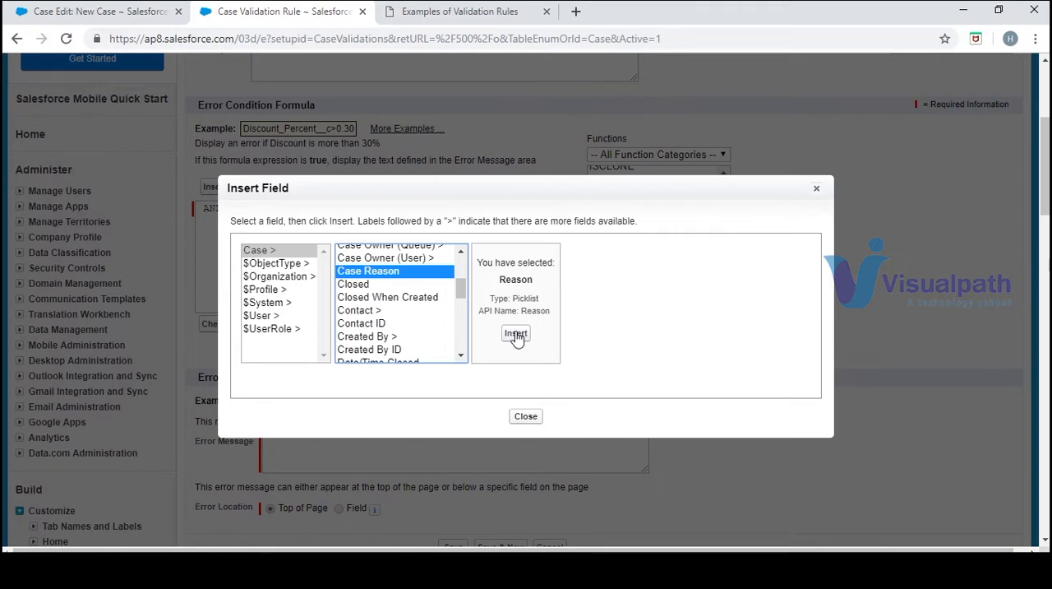
click(516, 333)
Replace the text_literal placeholder in ISPICKVAL with the quoted value "Other"
double_click(405, 209)
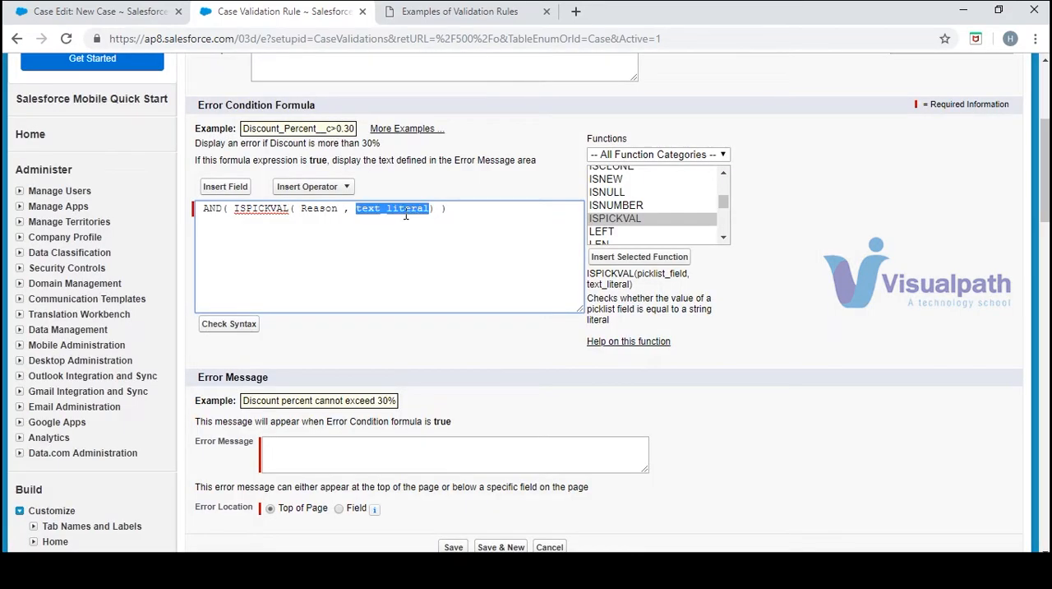
key(BackSpace)
text("")
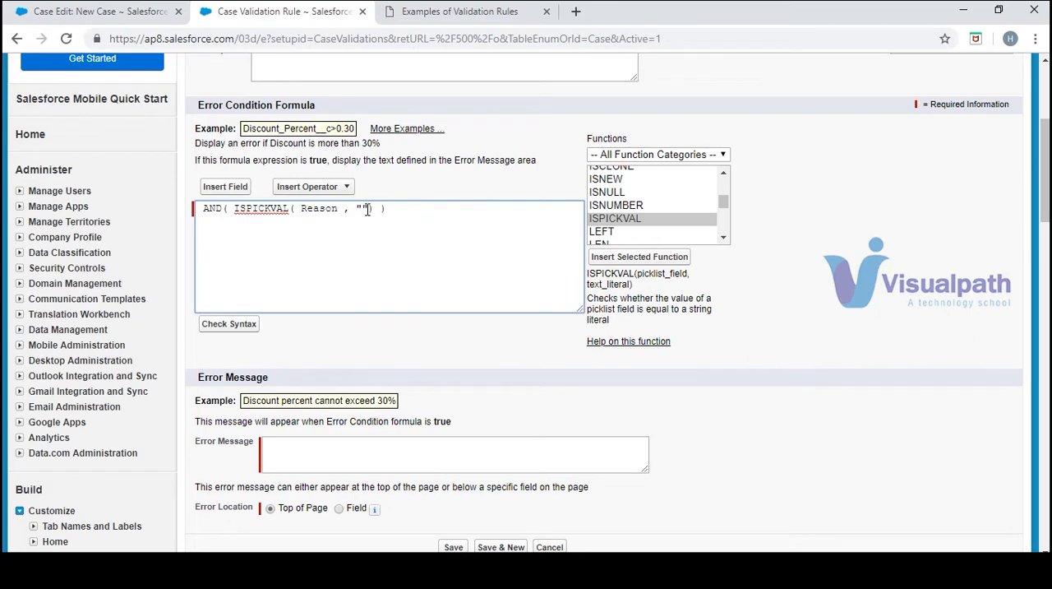
click(367, 208)
text(Other)
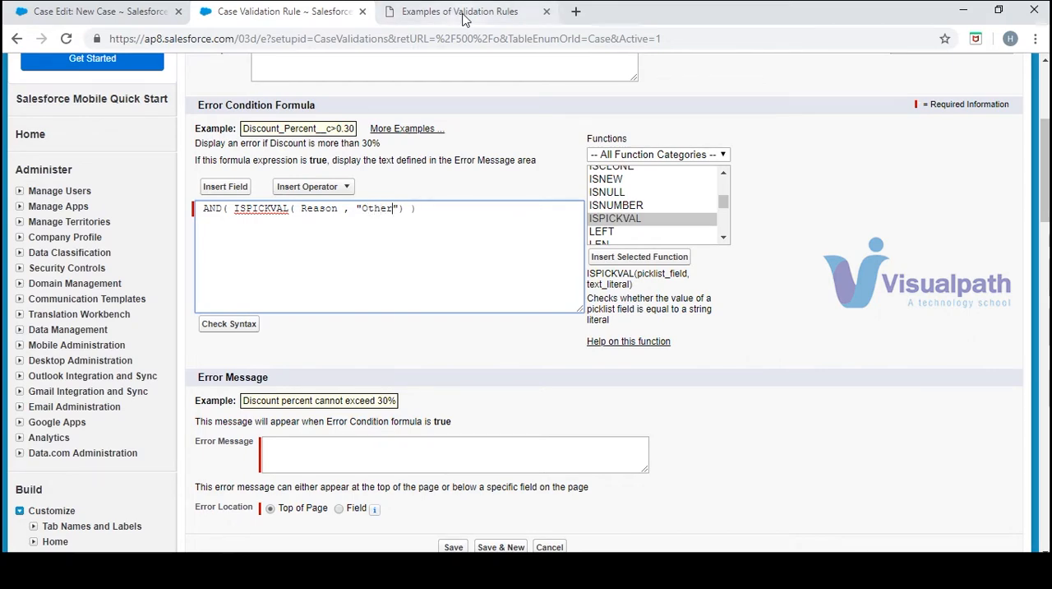
Consult the sample formula and insert the ISBLANK function after a comma as the second AND condition
click(464, 14)
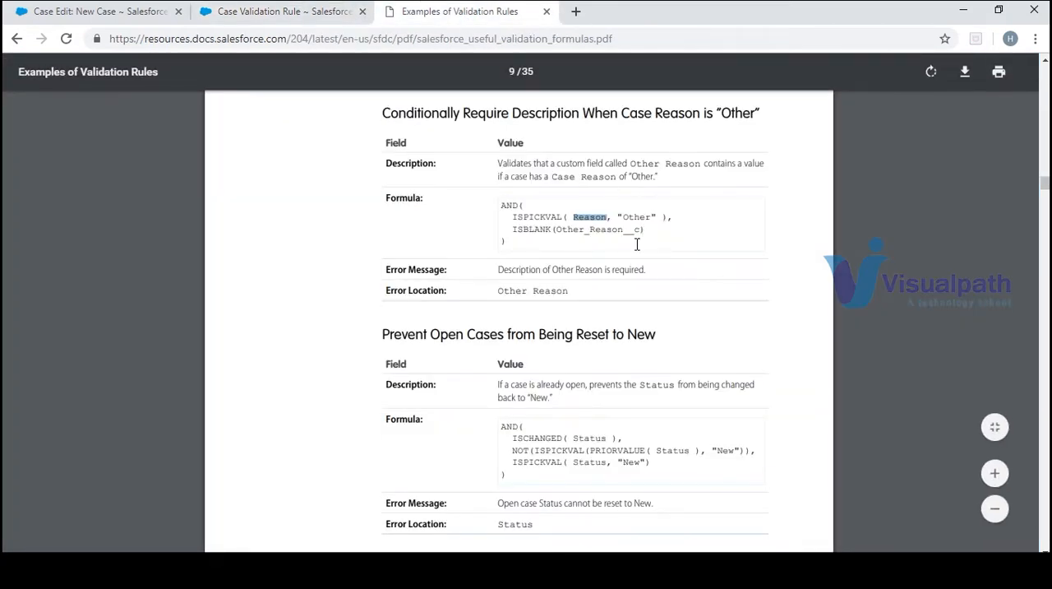
click(329, 16)
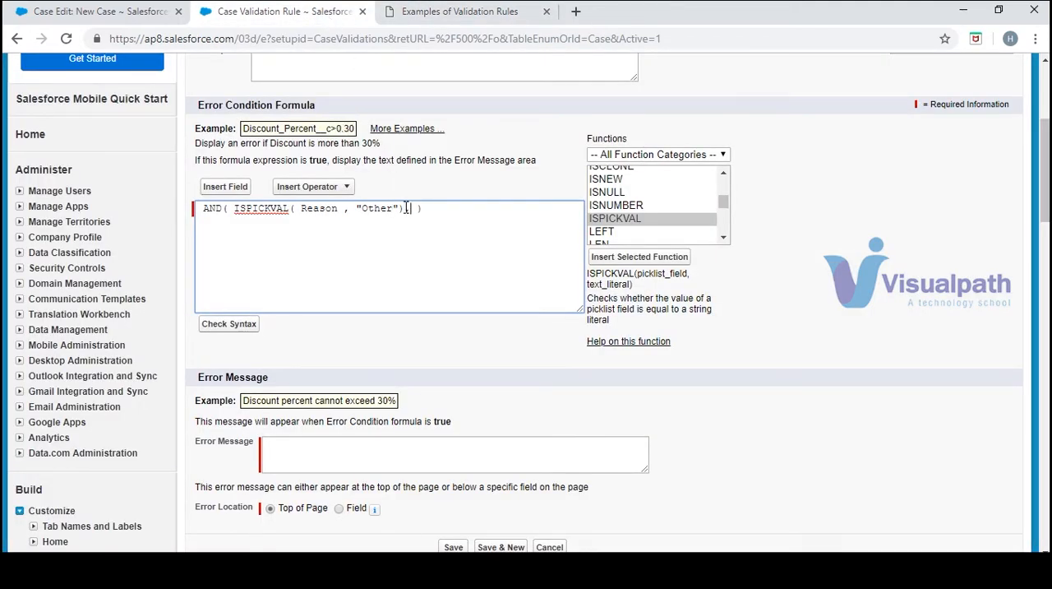
click(624, 206)
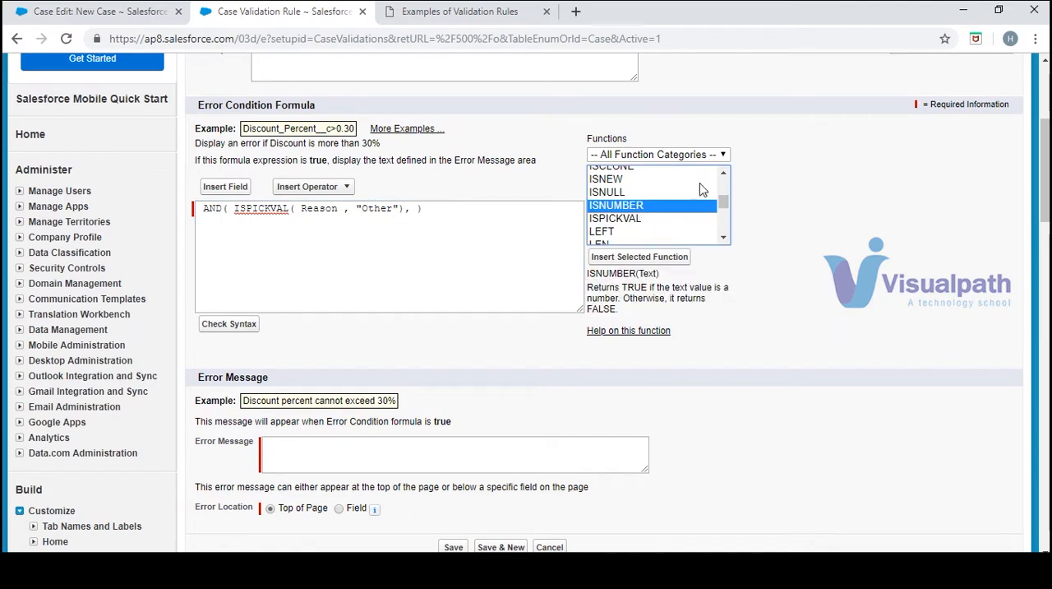
click(723, 173)
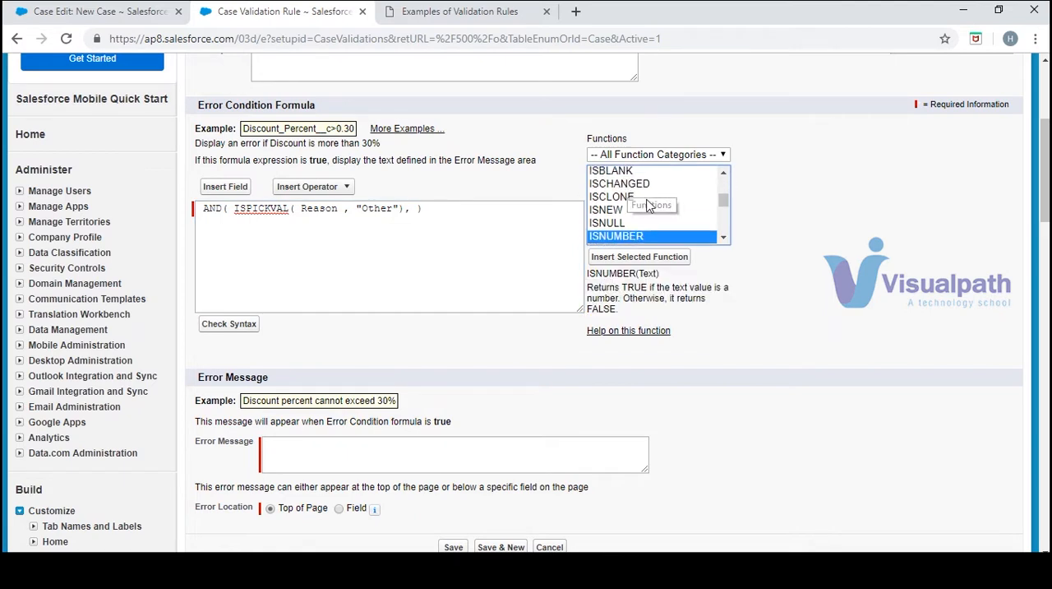
click(723, 174)
drag(630, 200, 660, 272)
click(723, 172)
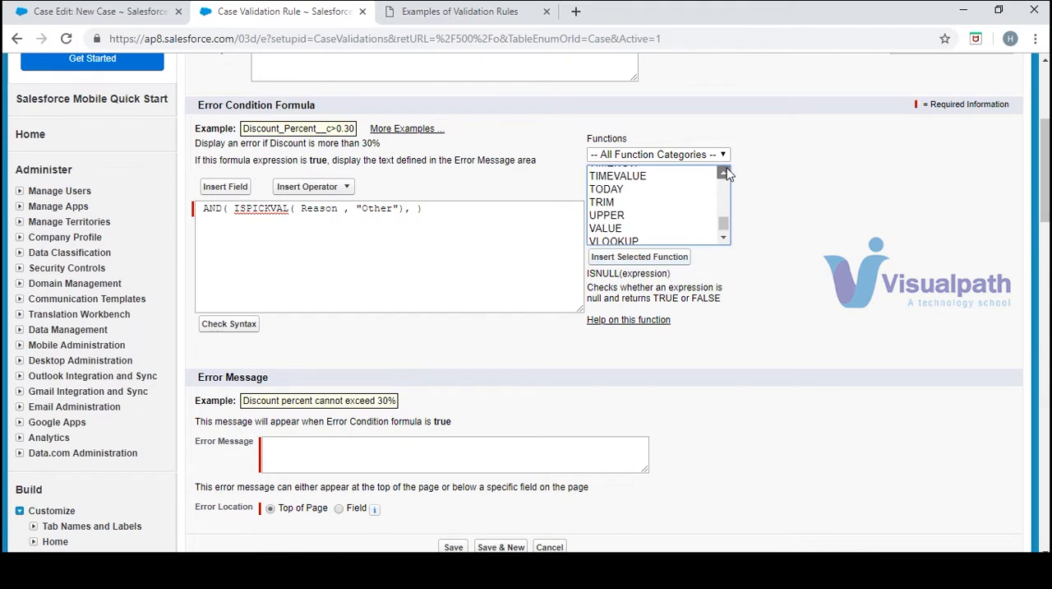
drag(723, 173, 723, 173)
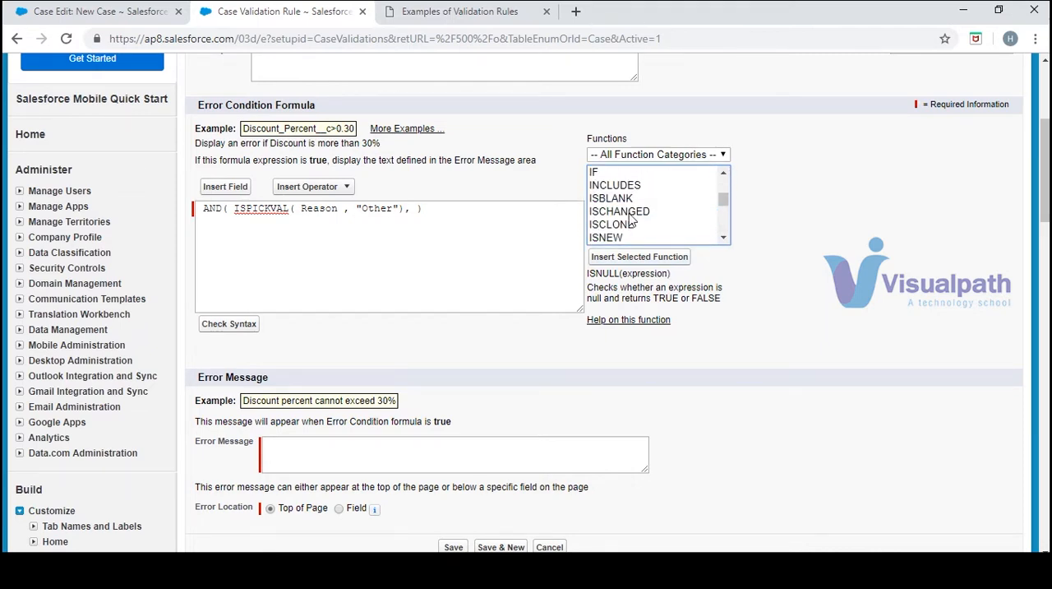
click(621, 198)
click(639, 257)
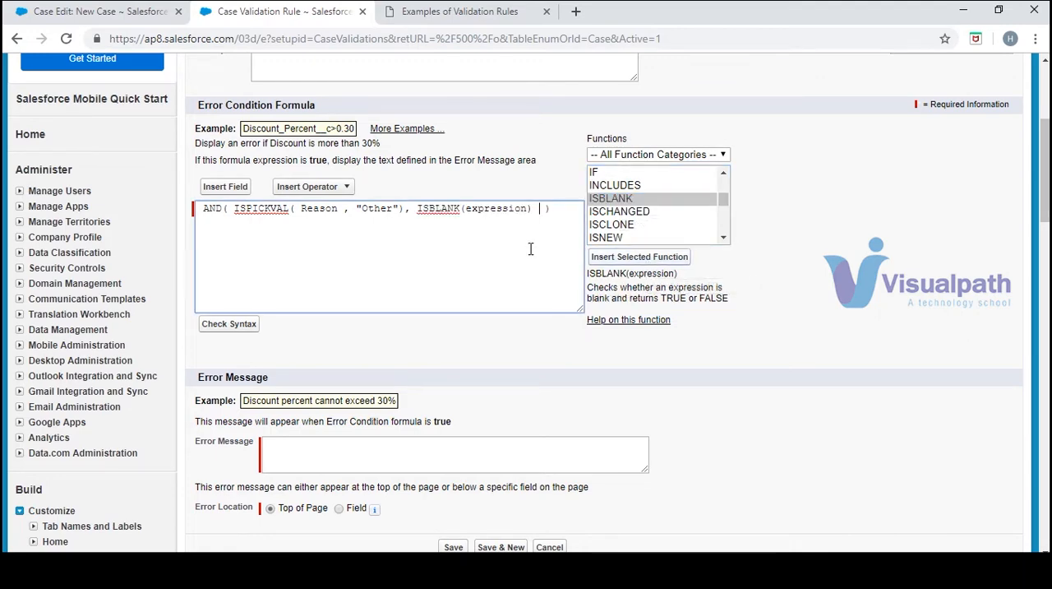
Copy Other_Reason__c from the sample formula and use it to replace the expression placeholder in ISBLANK
double_click(488, 208)
scroll(489, 208, up, 5)
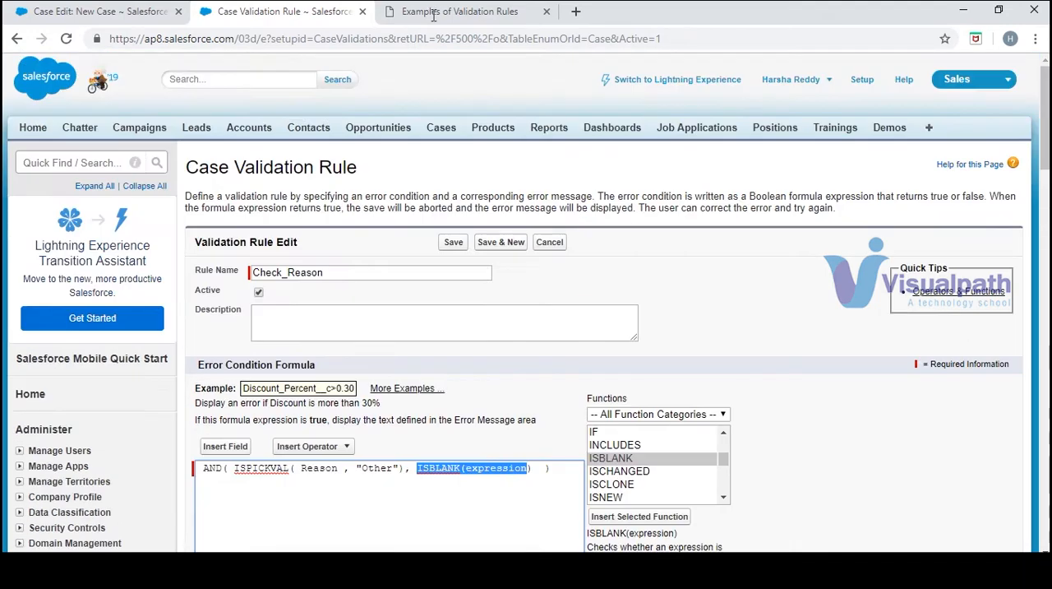
click(435, 13)
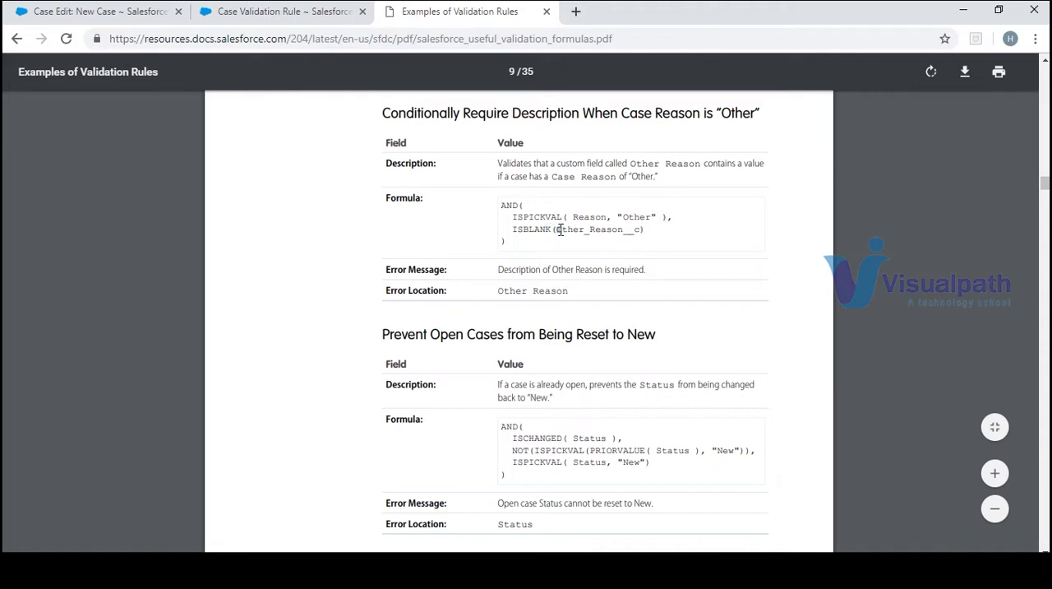
mouse_move(560, 230)
mouse_down()
mouse_move(636, 236)
mouse_move(557, 234)
mouse_up()
key(ctrl+c)
click(662, 244)
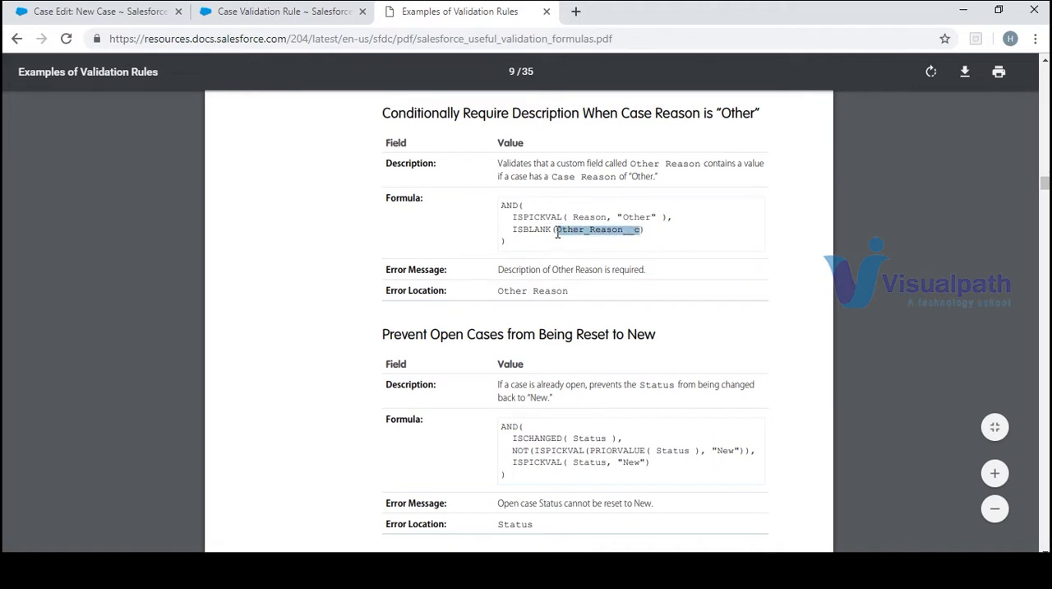
click(249, 11)
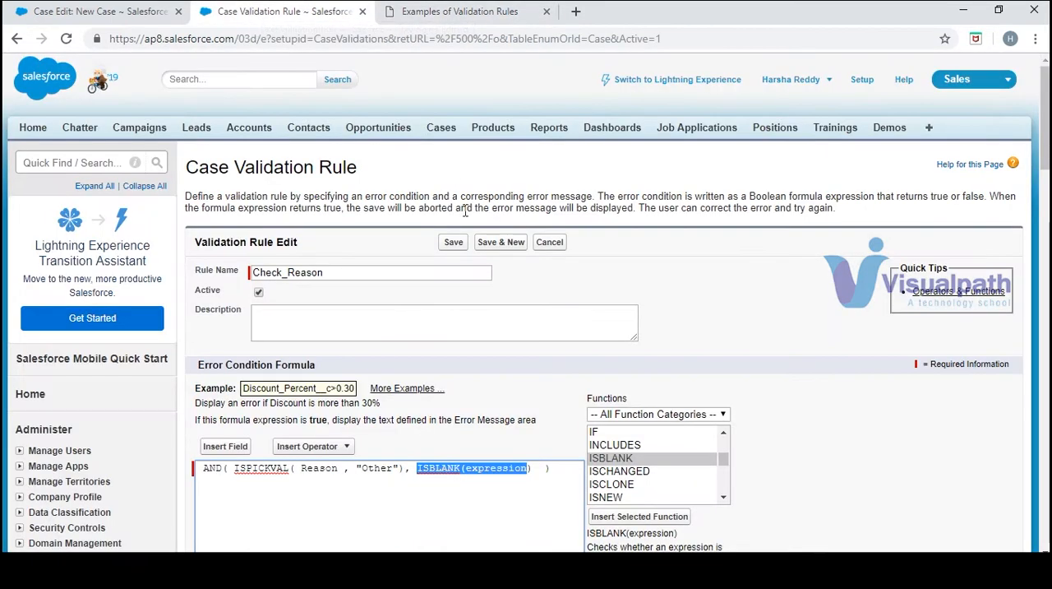
double_click(497, 467)
key(ctrl+v)
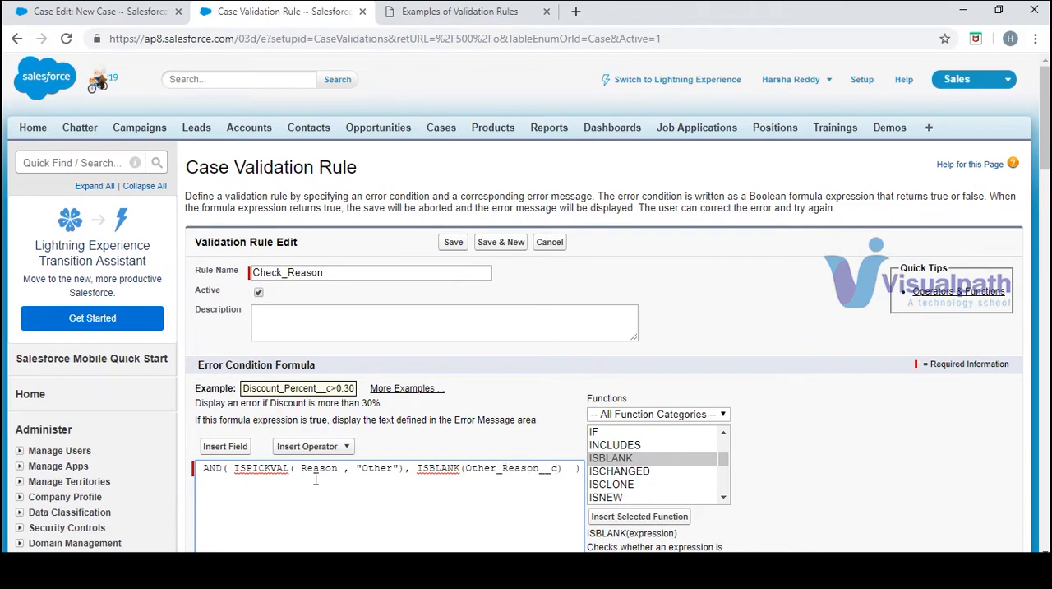
Check the syntax of the error condition formula and review the result
scroll(222, 378, down, 3)
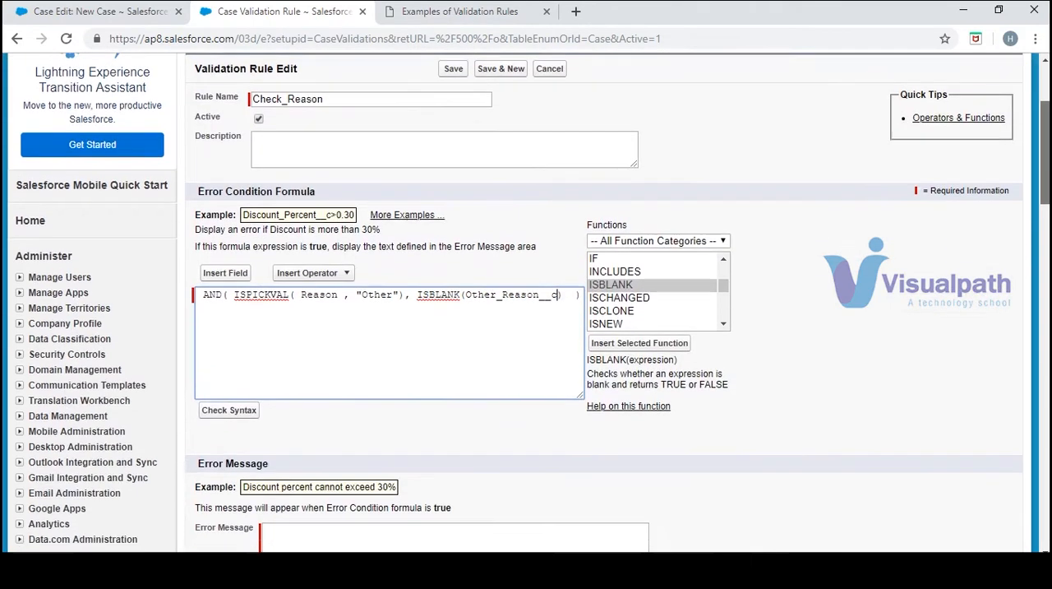
click(229, 384)
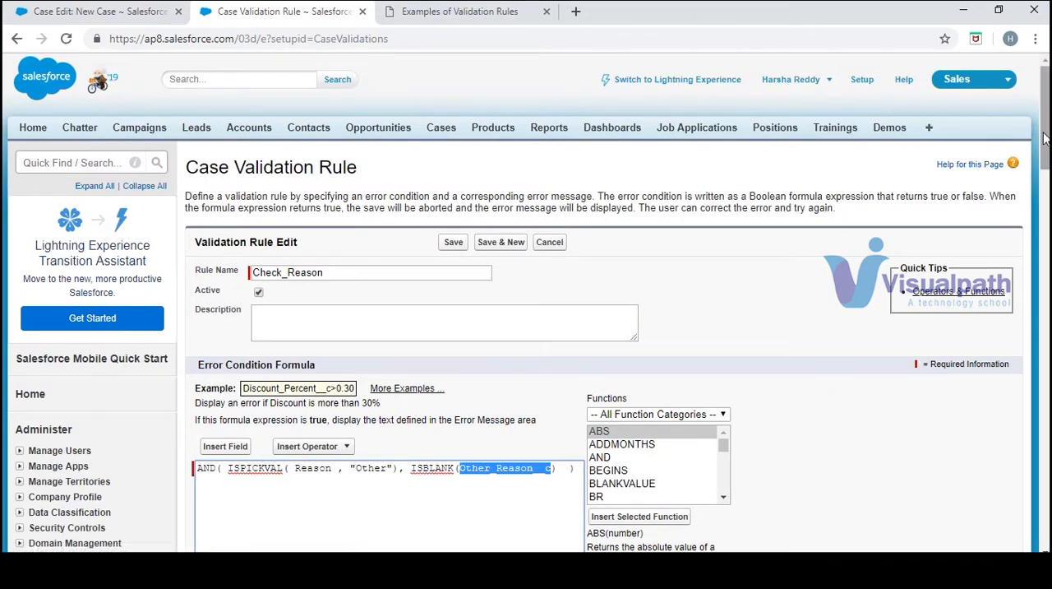
scroll(255, 413, down, 3)
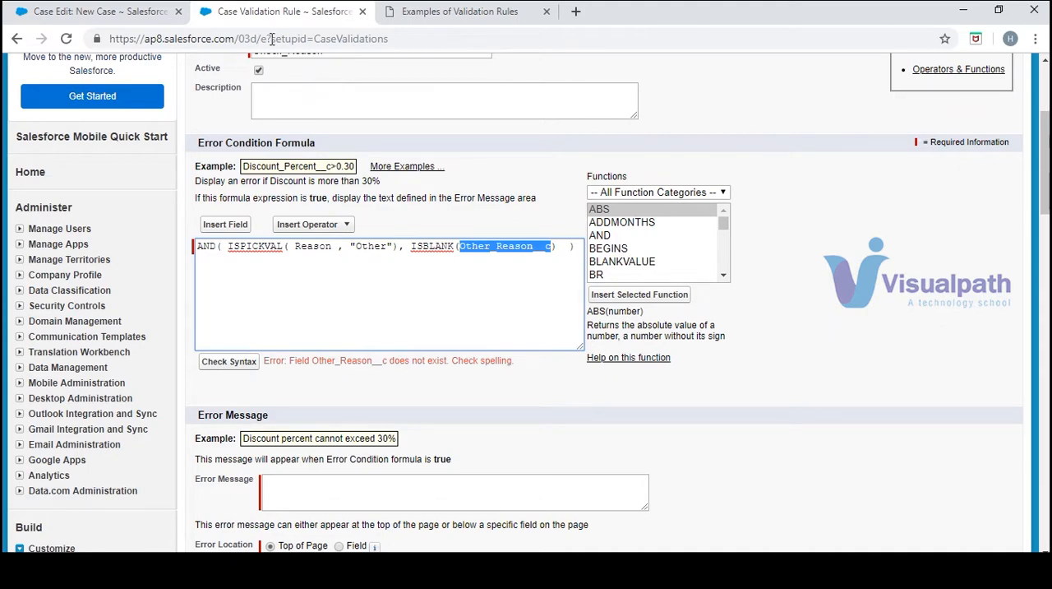
Open the Case fields list in a separate tab from the new case form, and revisit the sample rule
click(51, 13)
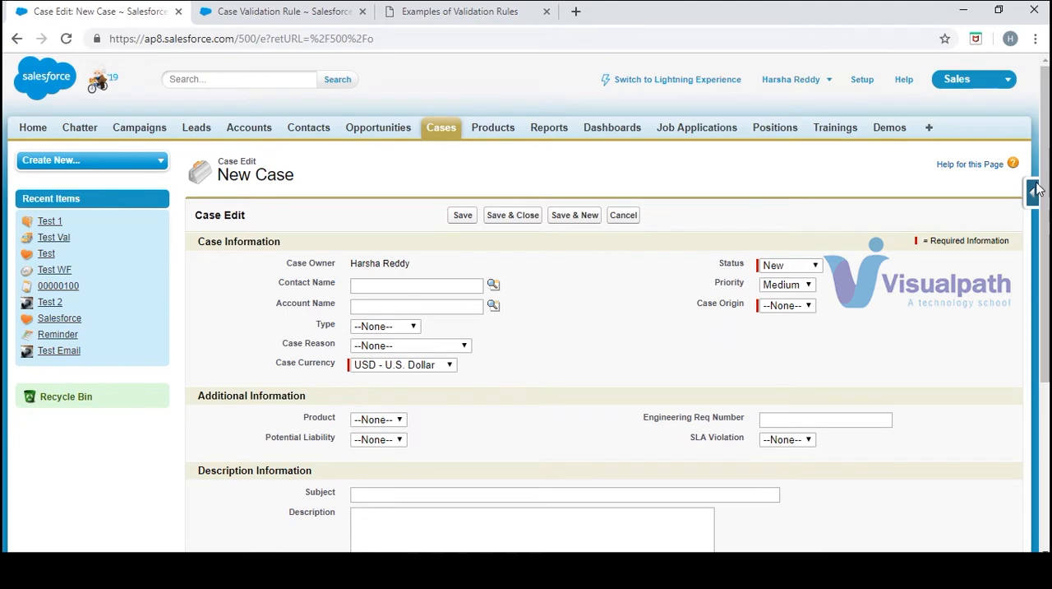
mouse_move(1034, 190)
click(899, 217)
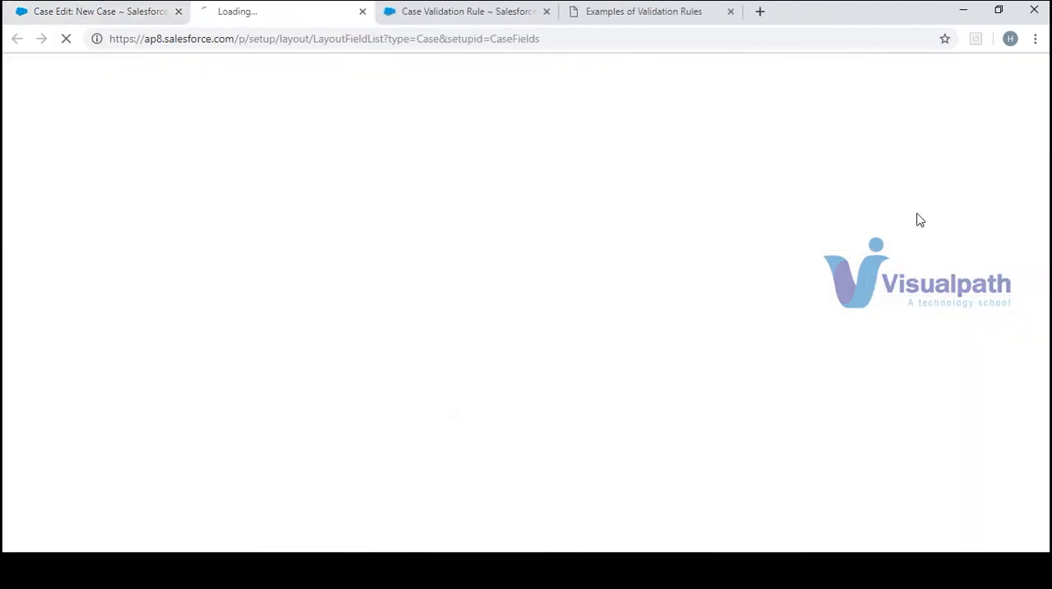
click(425, 11)
click(629, 17)
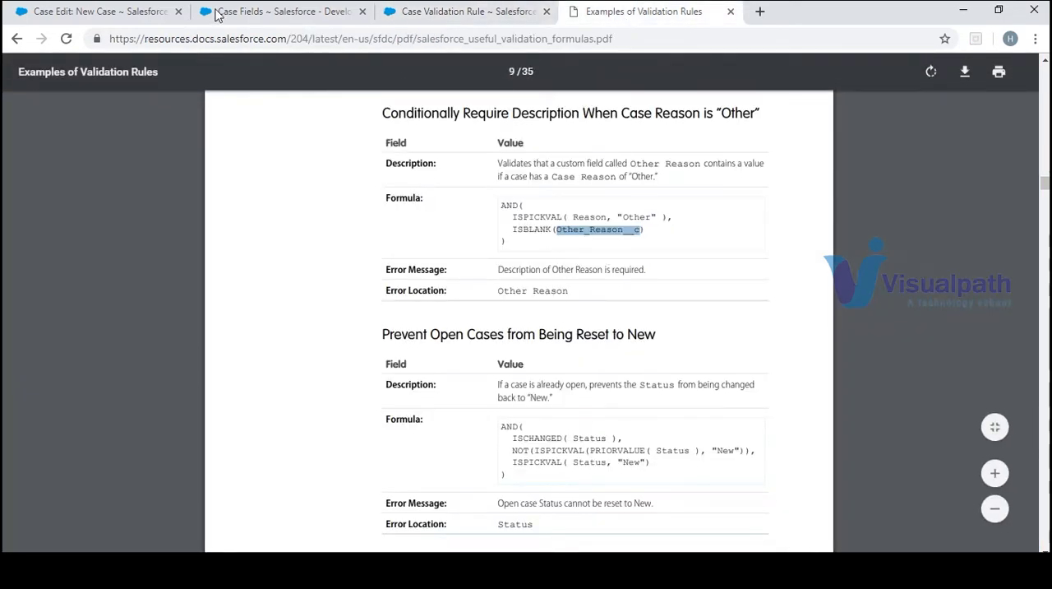
Set Case Reason to Other on the new case form
click(137, 18)
click(427, 347)
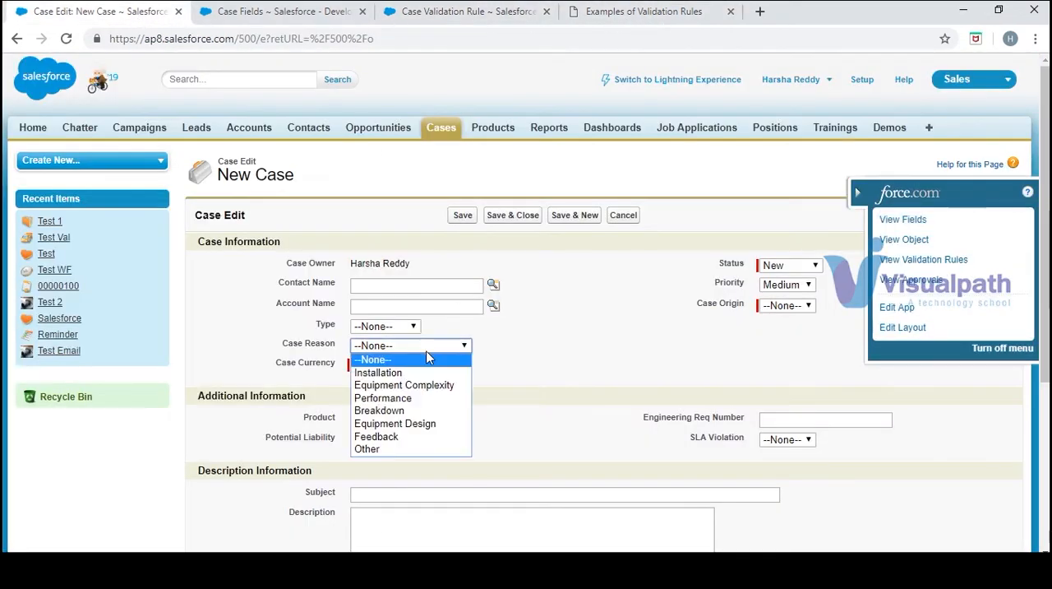
click(417, 450)
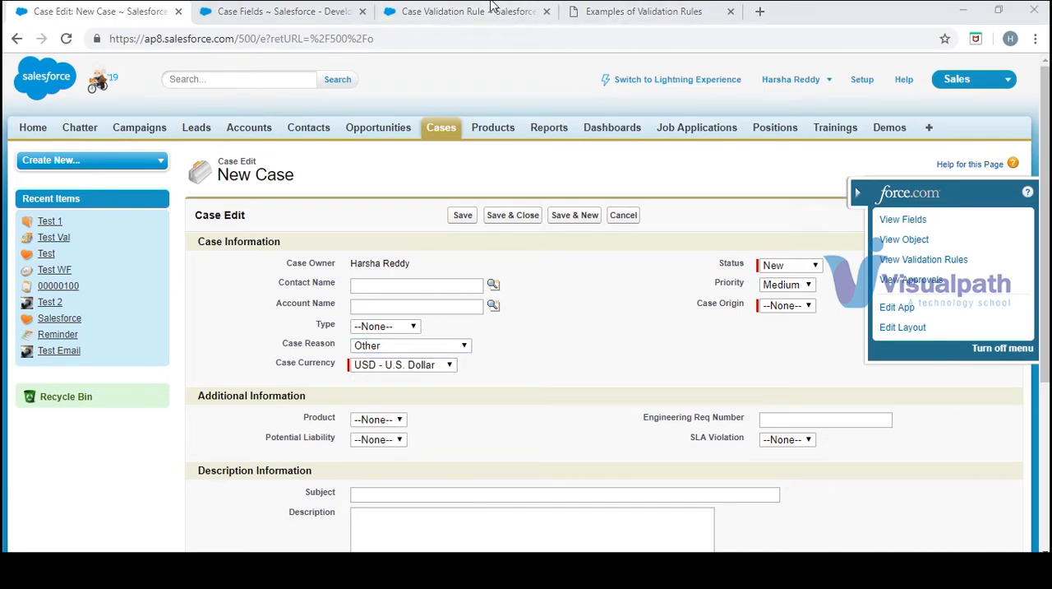
Start a new Case custom field of type Text Area (Long) and proceed to its details
click(335, 14)
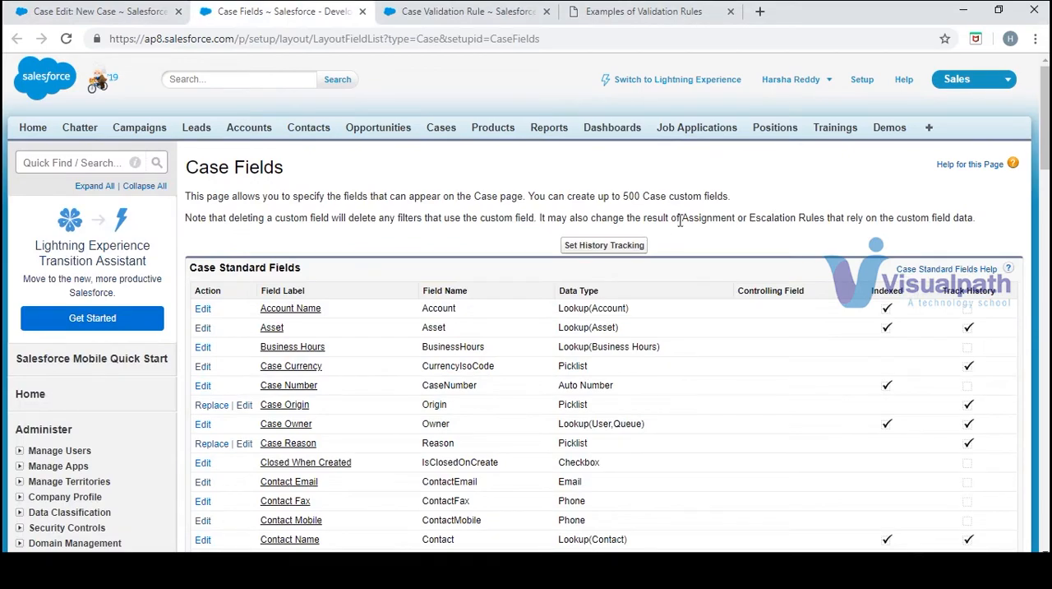
scroll(1040, 118, down, 9)
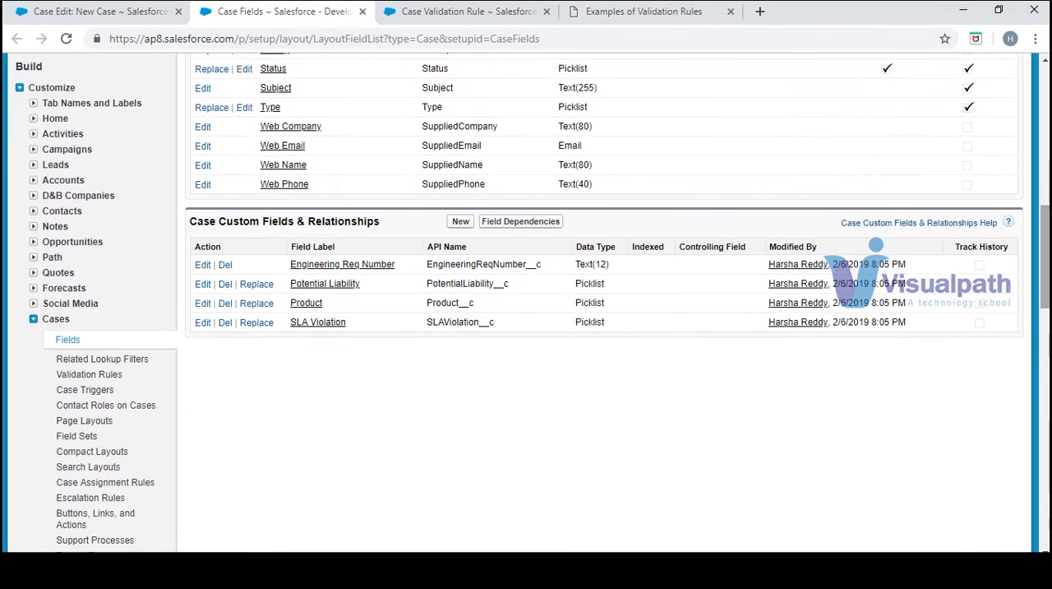
click(460, 222)
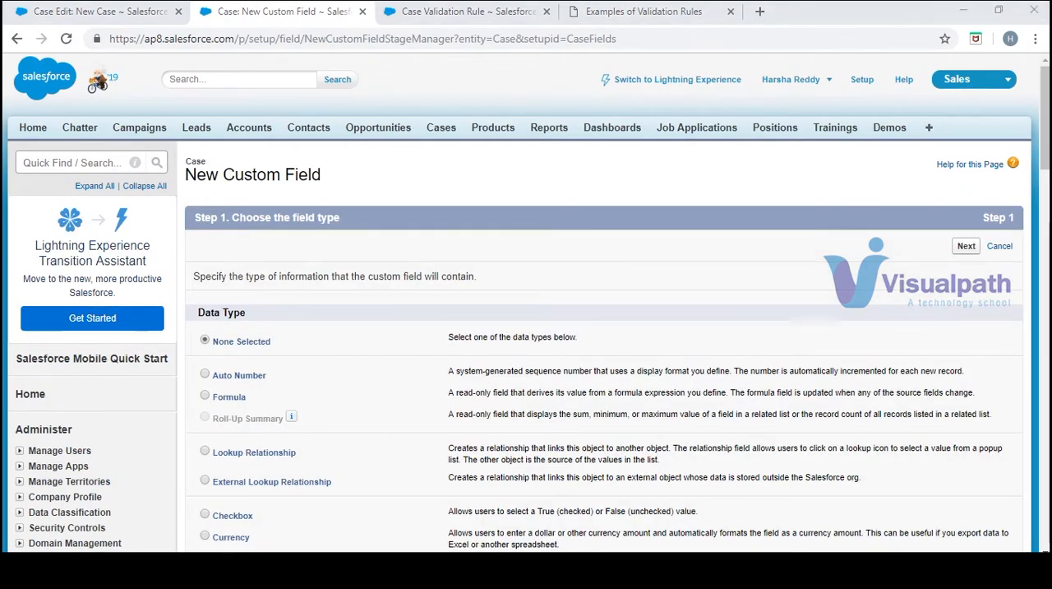
drag(1045, 146, 1045, 259)
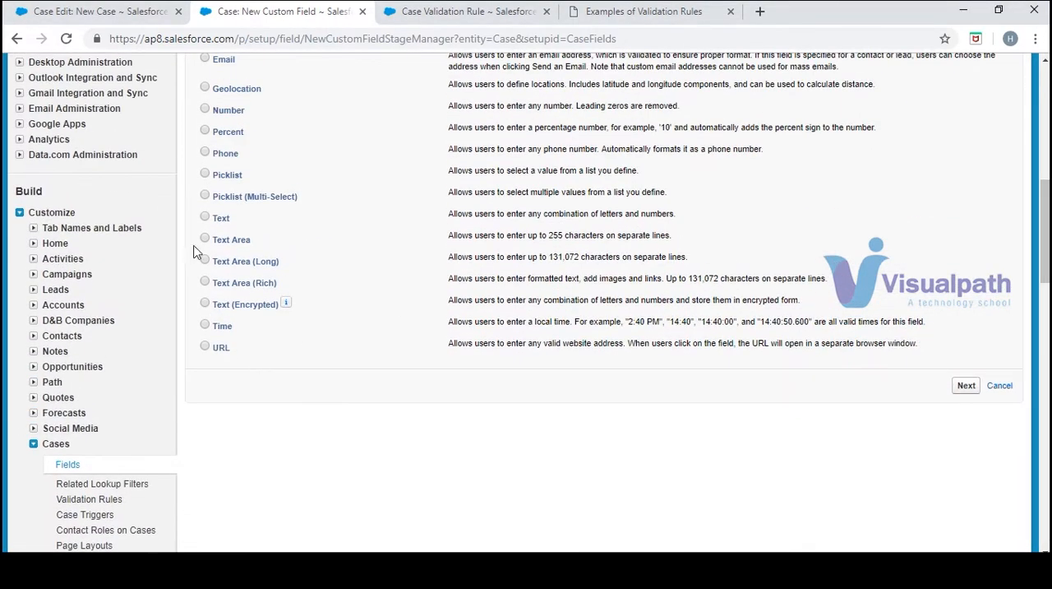
click(968, 387)
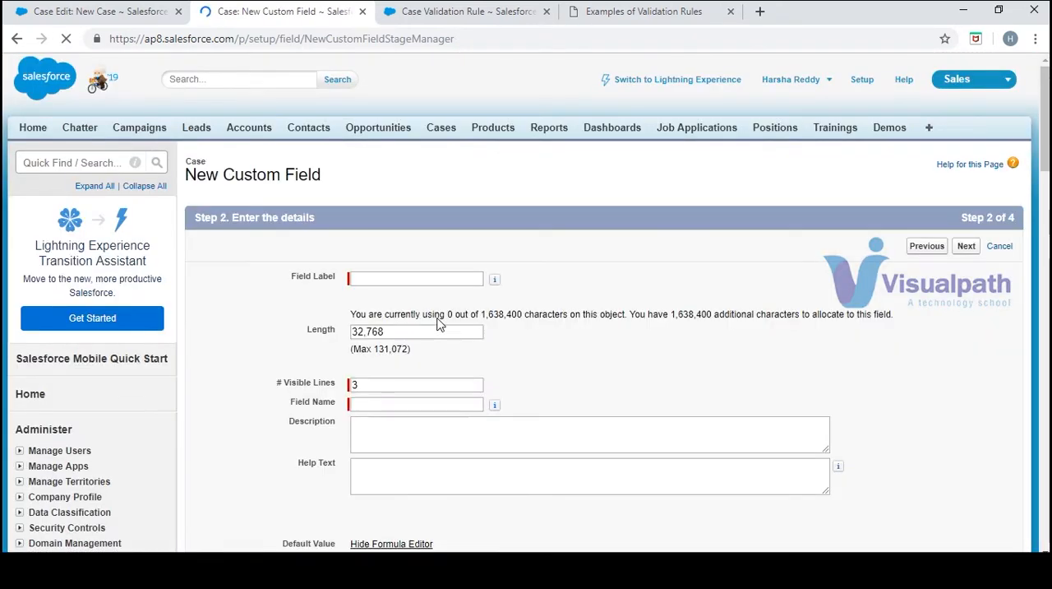
Label the new Case custom field Other Reason
click(414, 279)
text(O)
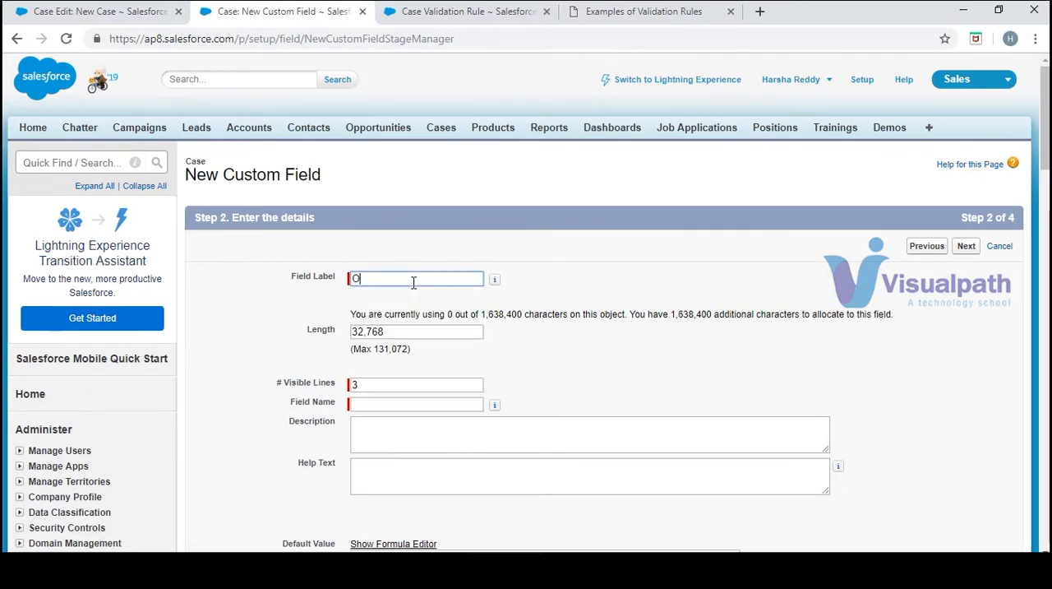
text(ther Reas)
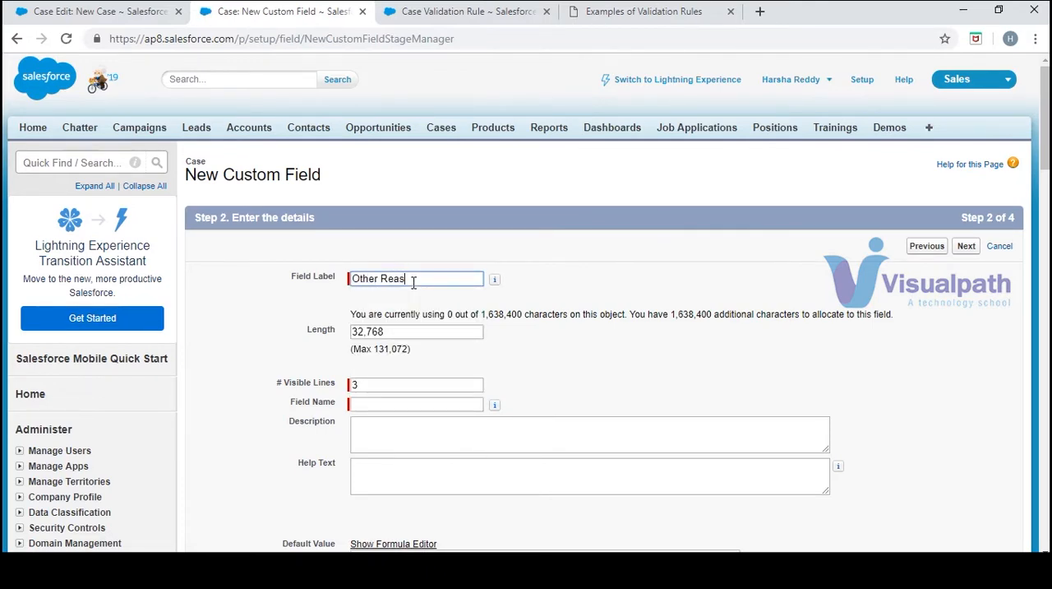
text(on)
mouse_move(398, 567)
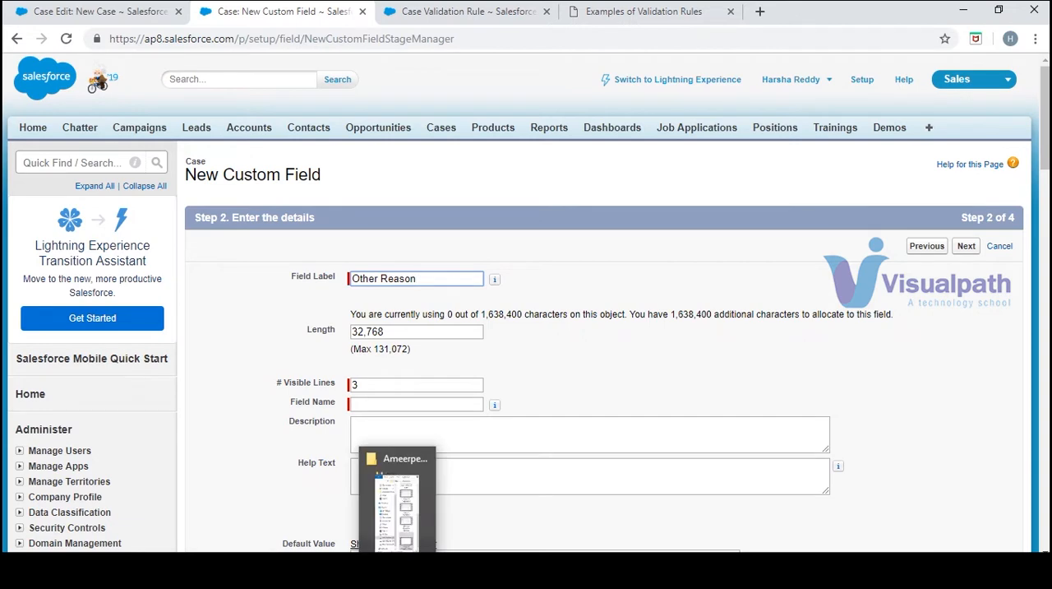
click(435, 567)
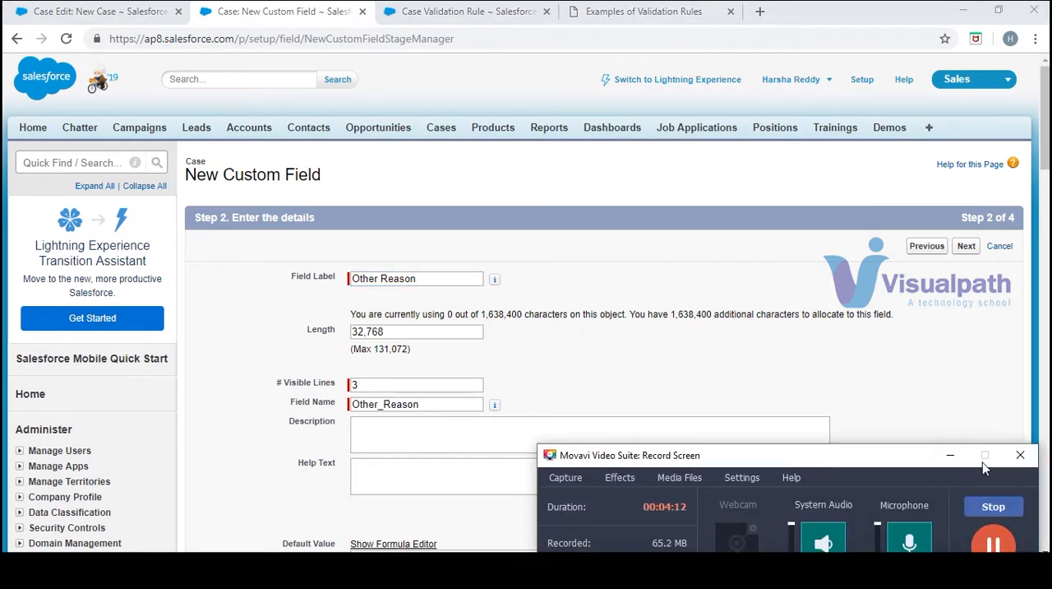
click(951, 454)
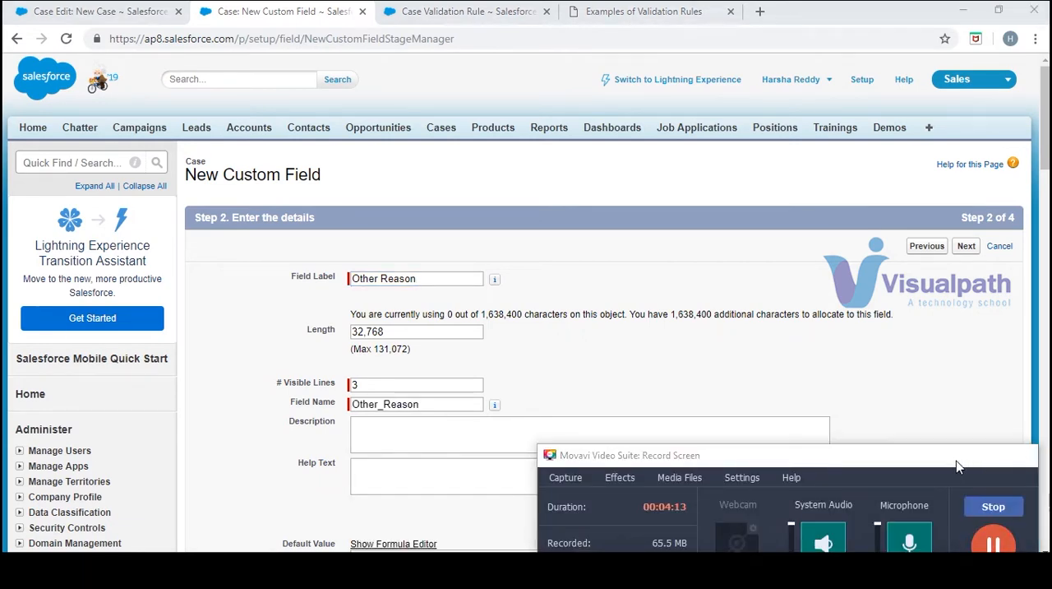
Accept the default field details and field-level security, and save the Other Reason field with all Case page layouts included
click(396, 388)
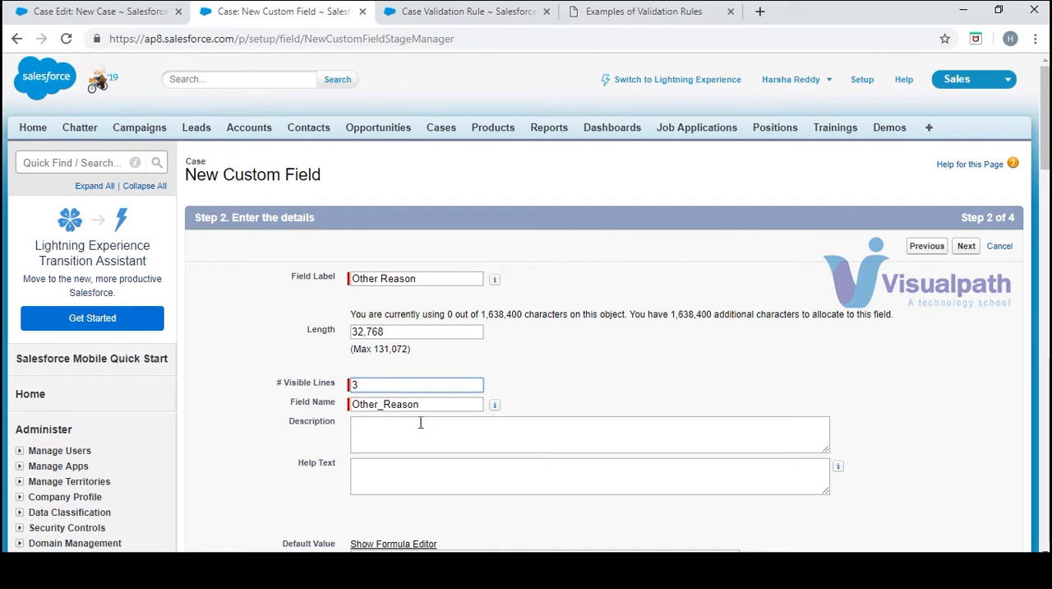
click(420, 422)
click(386, 331)
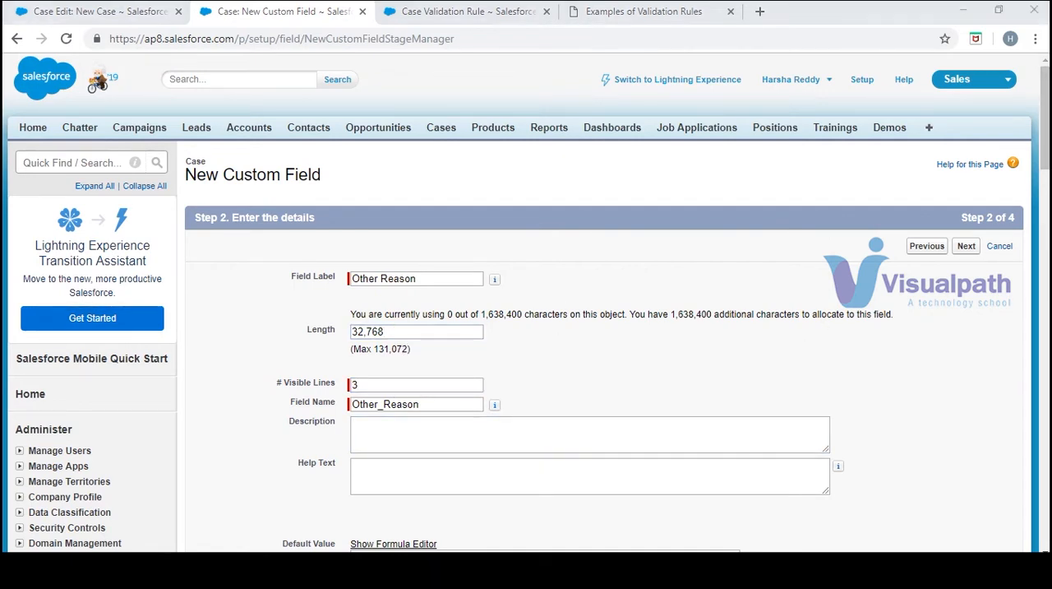
drag(1047, 155, 1047, 189)
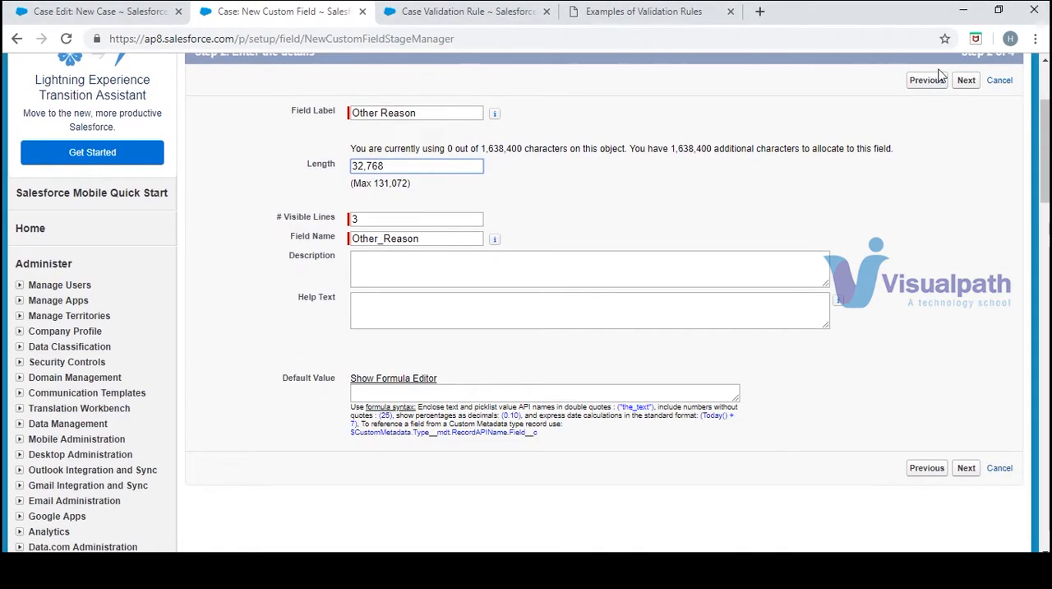
click(965, 82)
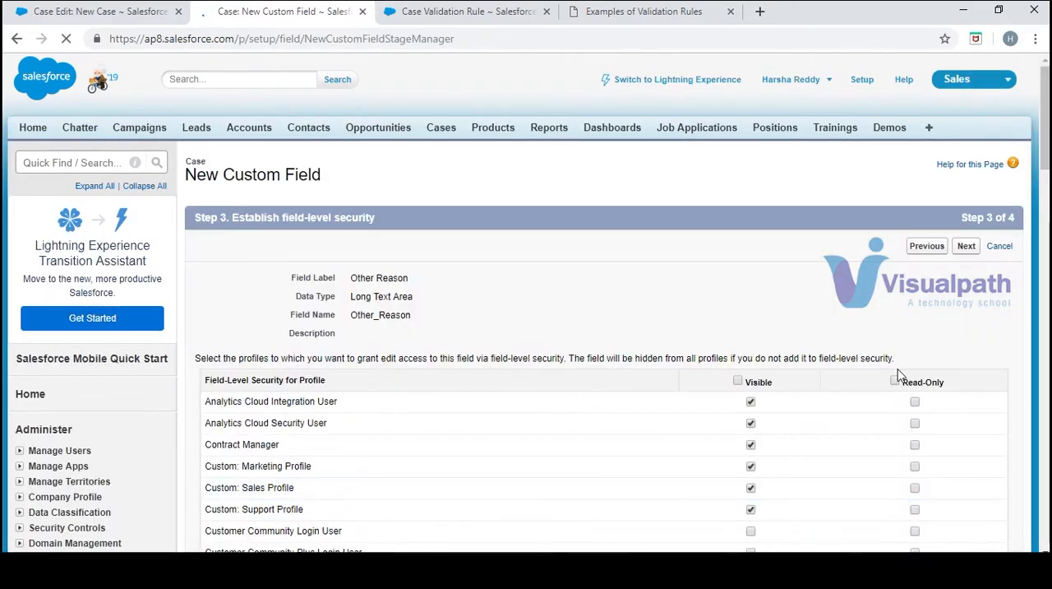
click(964, 246)
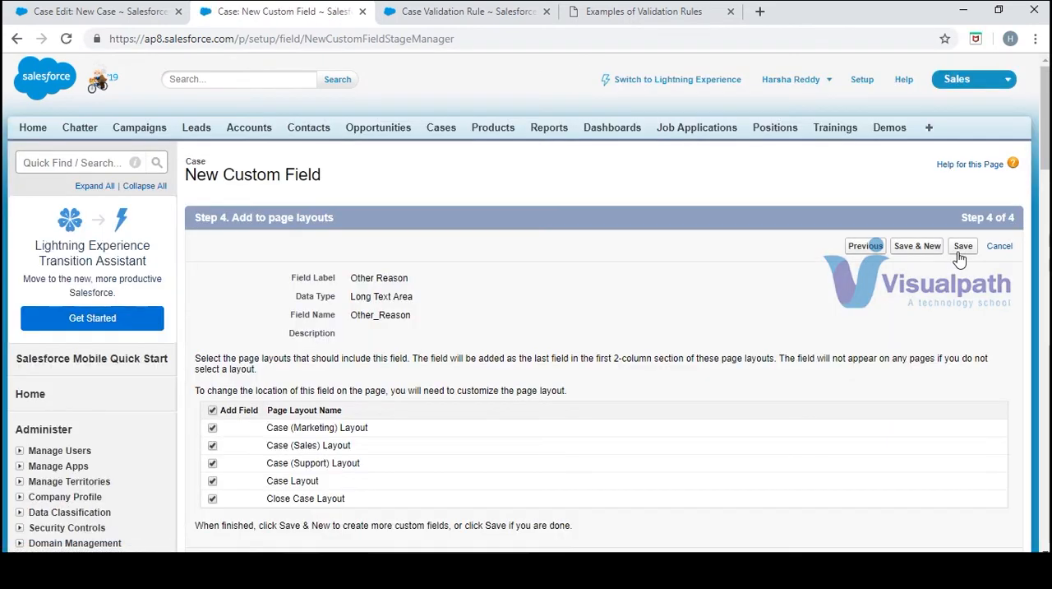
click(962, 249)
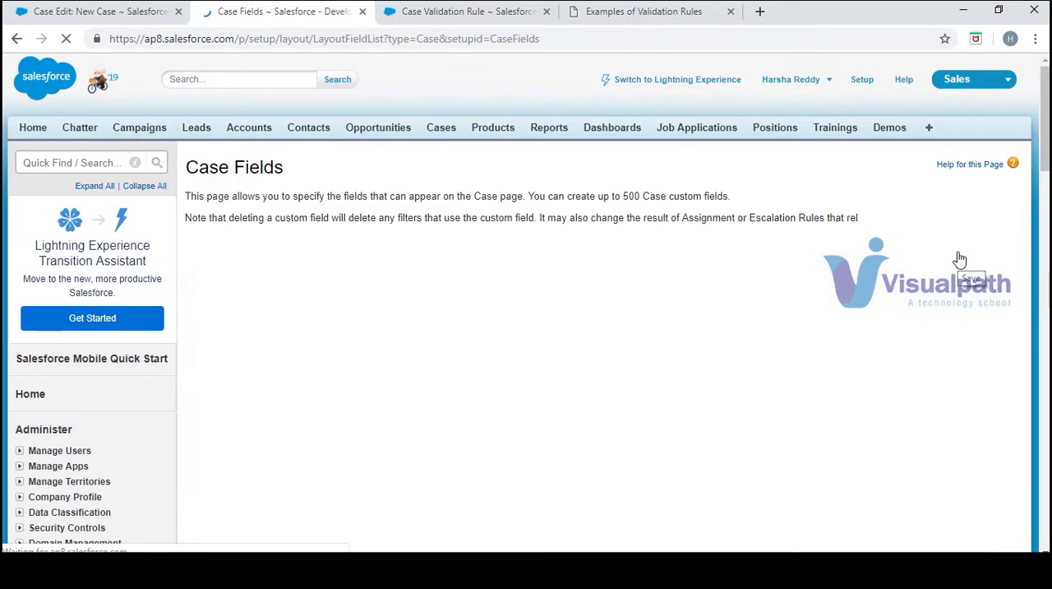
Copy the Other Reason field's API name over the ISBLANK argument in the validation rule formula and recheck the syntax
scroll(1042, 142, down, 10)
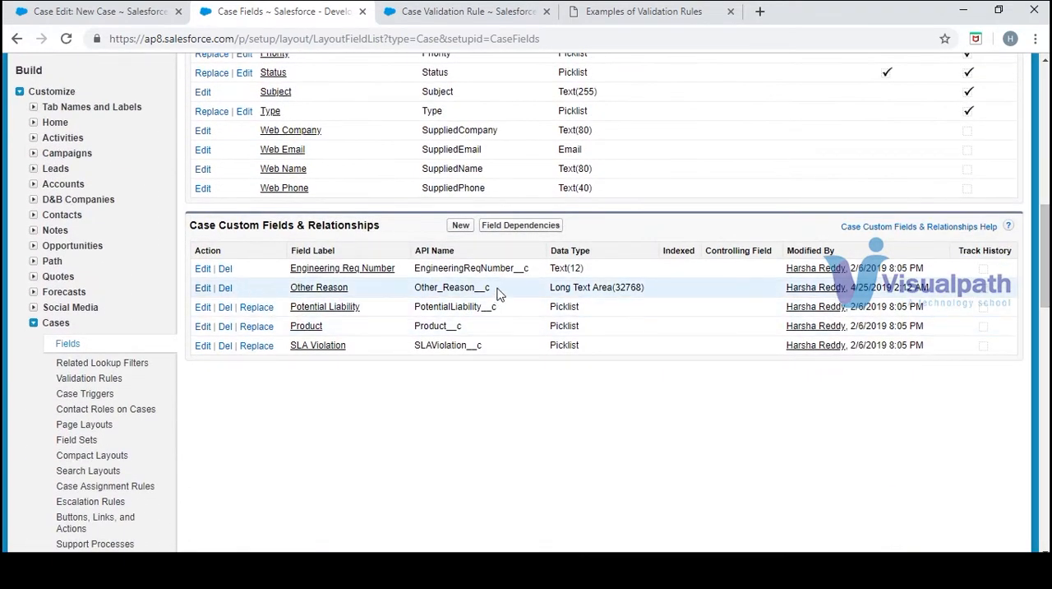
drag(451, 290, 418, 293)
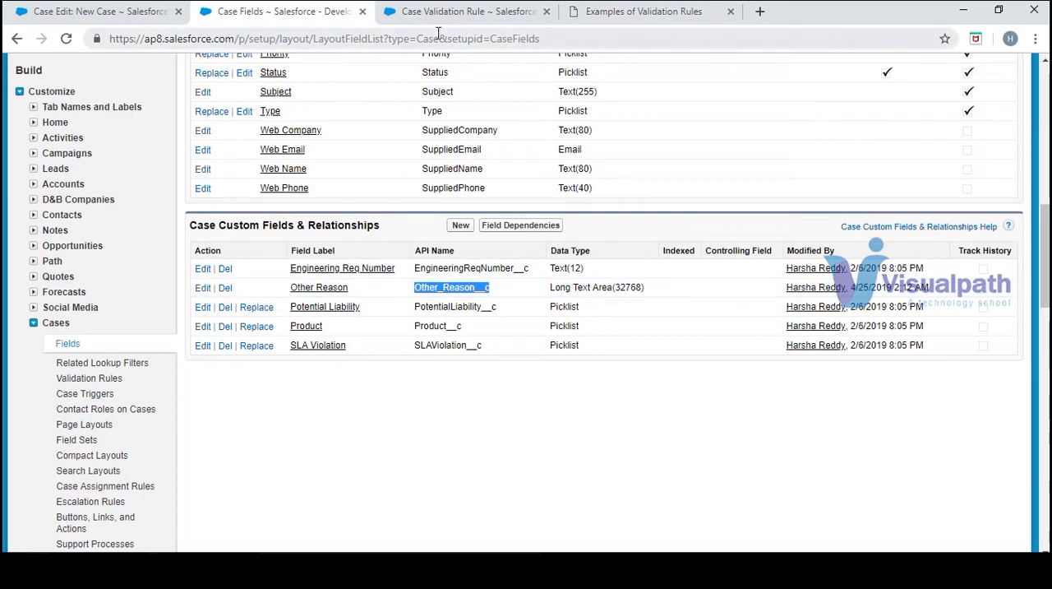
click(506, 11)
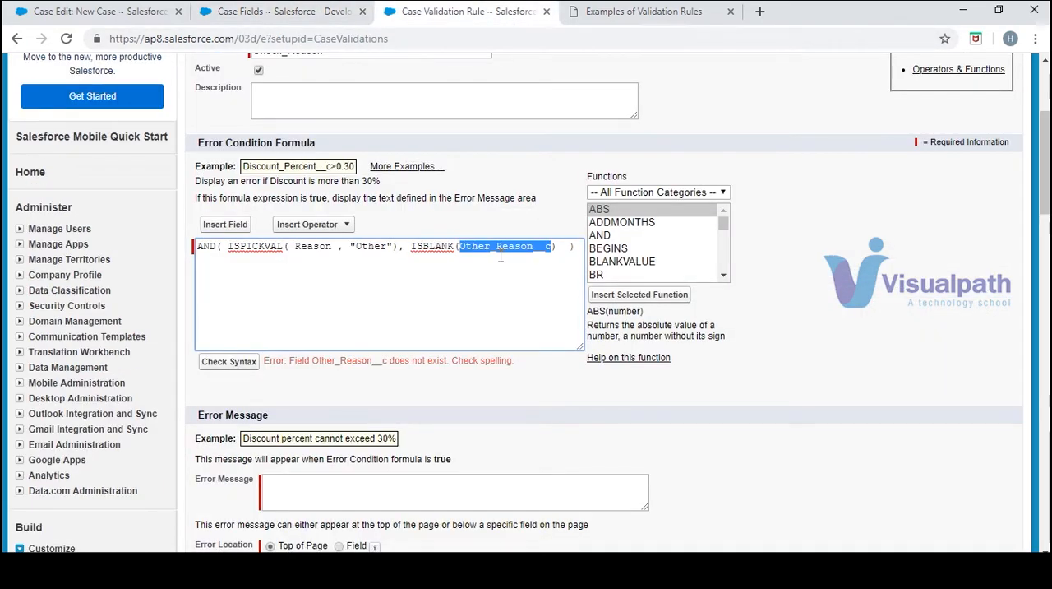
text(Other_Reason__c)
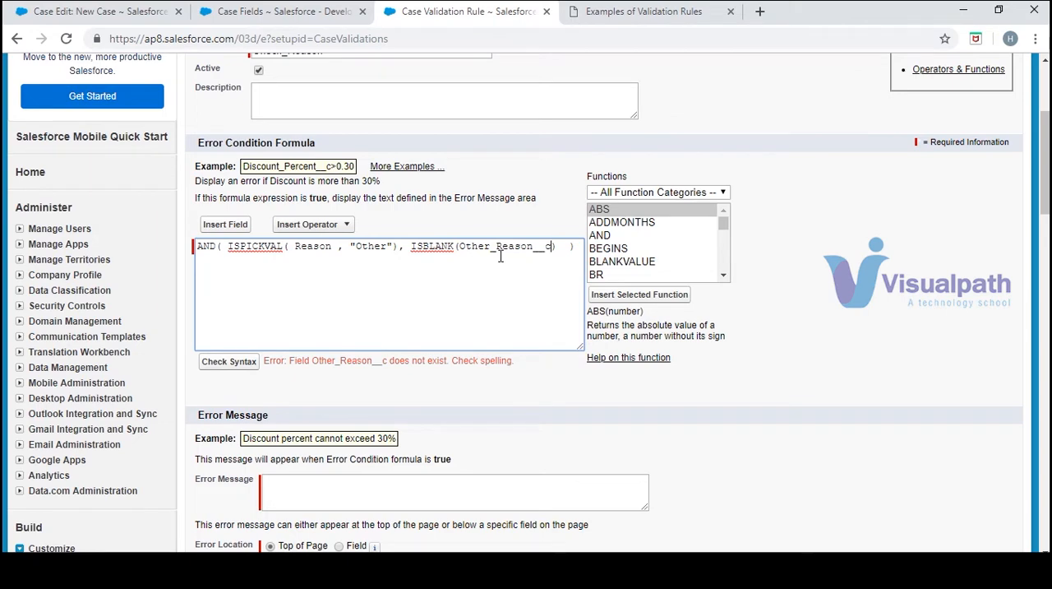
click(228, 363)
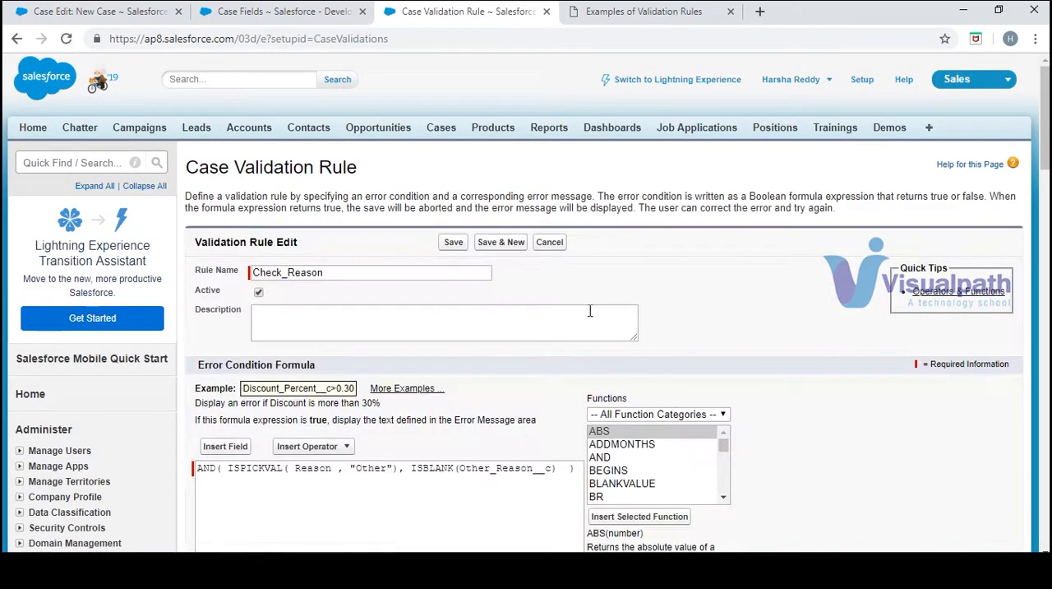
Copy the sample rule's message "Description of Other Reason is required." into the validation rule's error message
drag(1045, 117, 1045, 165)
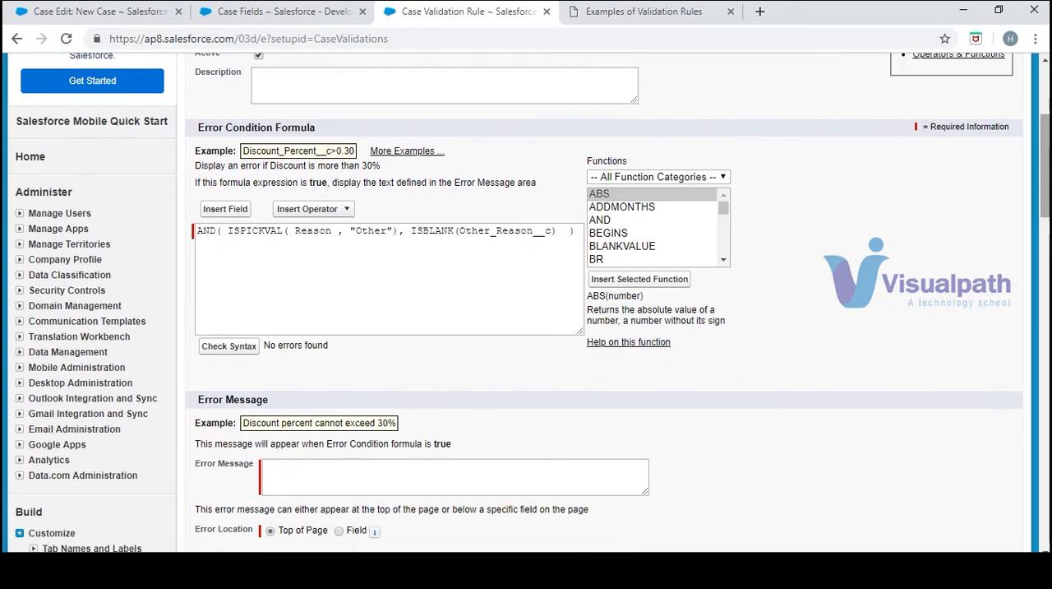
click(452, 471)
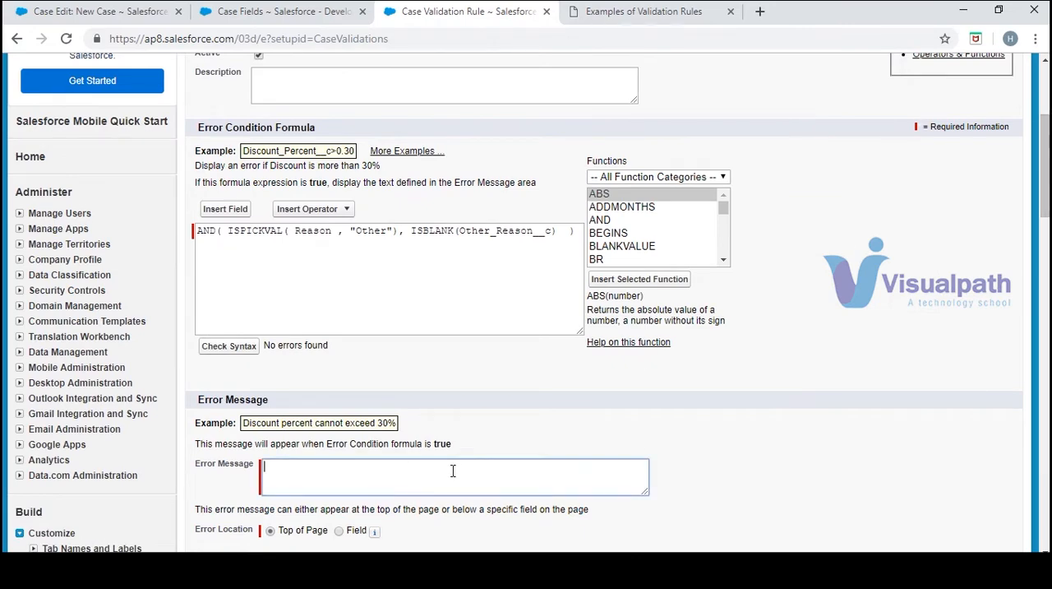
click(559, 9)
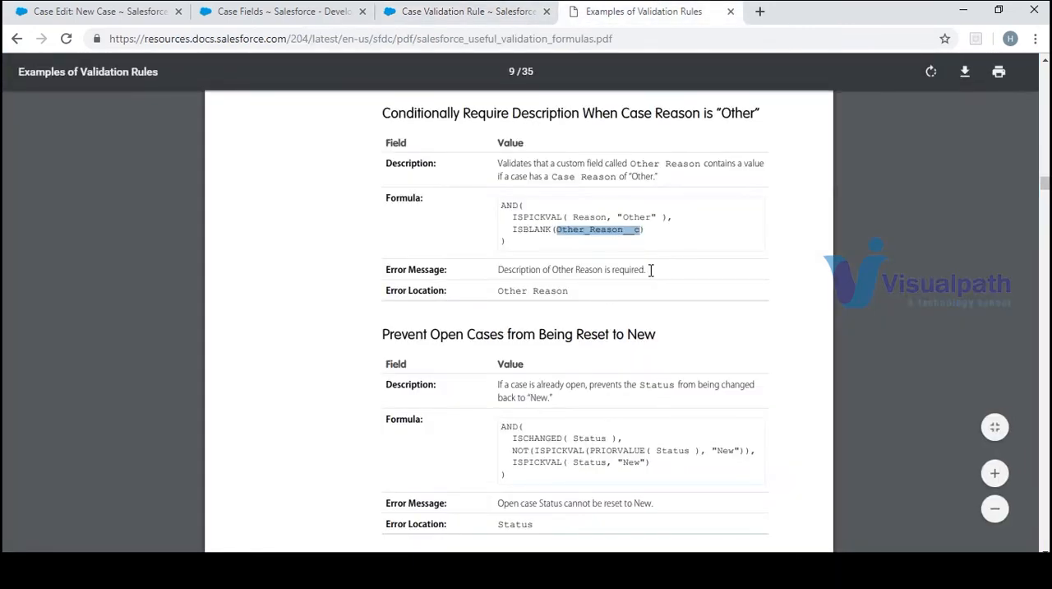
drag(651, 270, 495, 277)
key(ctrl+c)
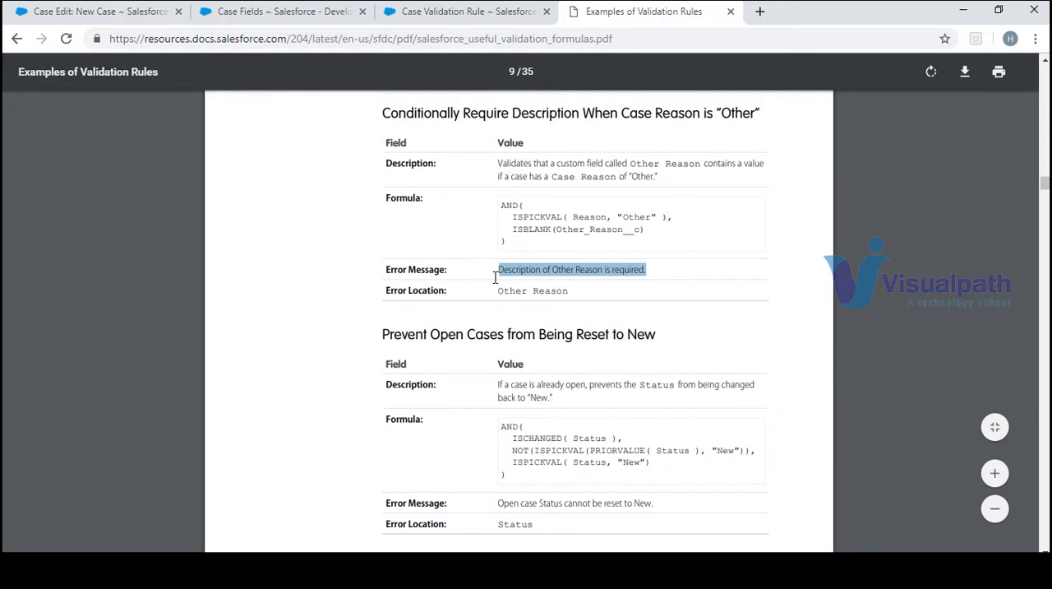
click(560, 296)
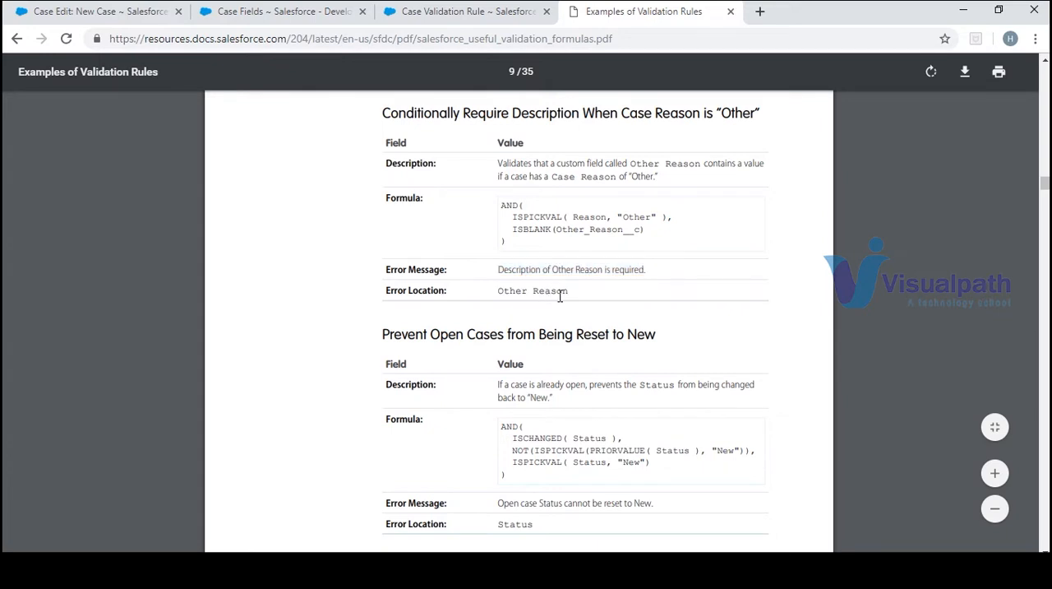
click(460, 13)
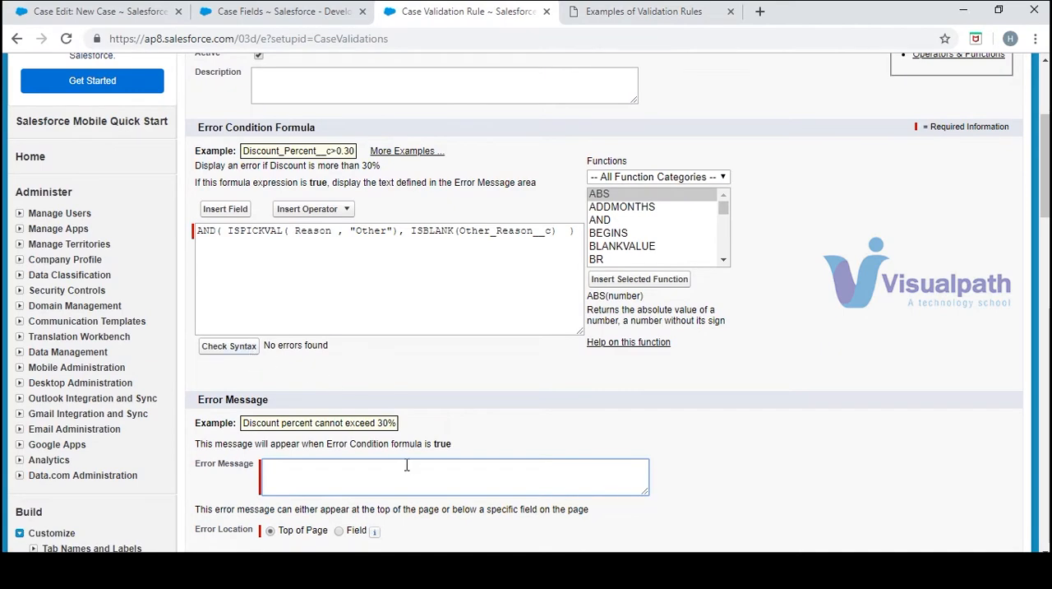
key(ctrl+v)
Set the error location to the Other Reason field and save the validation rule
scroll(1045, 170, down, 1)
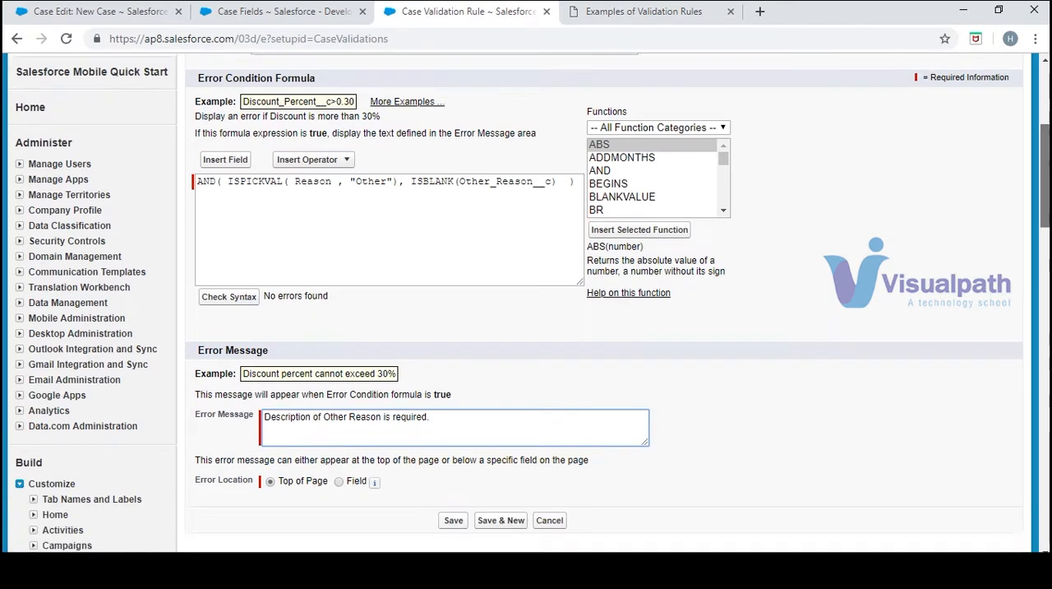
scroll(604, 328, down, 4)
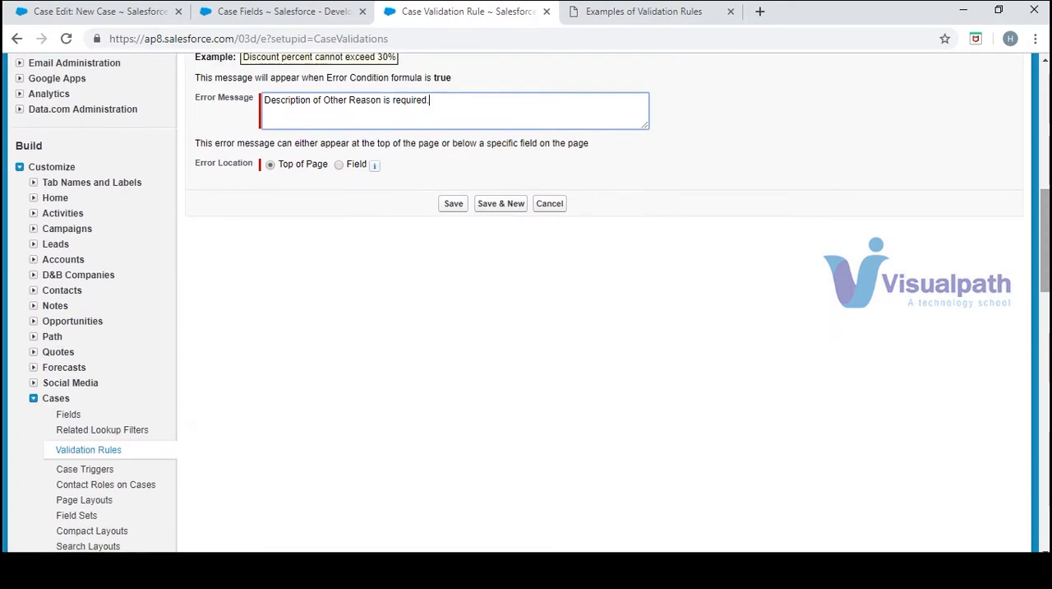
click(337, 164)
click(339, 165)
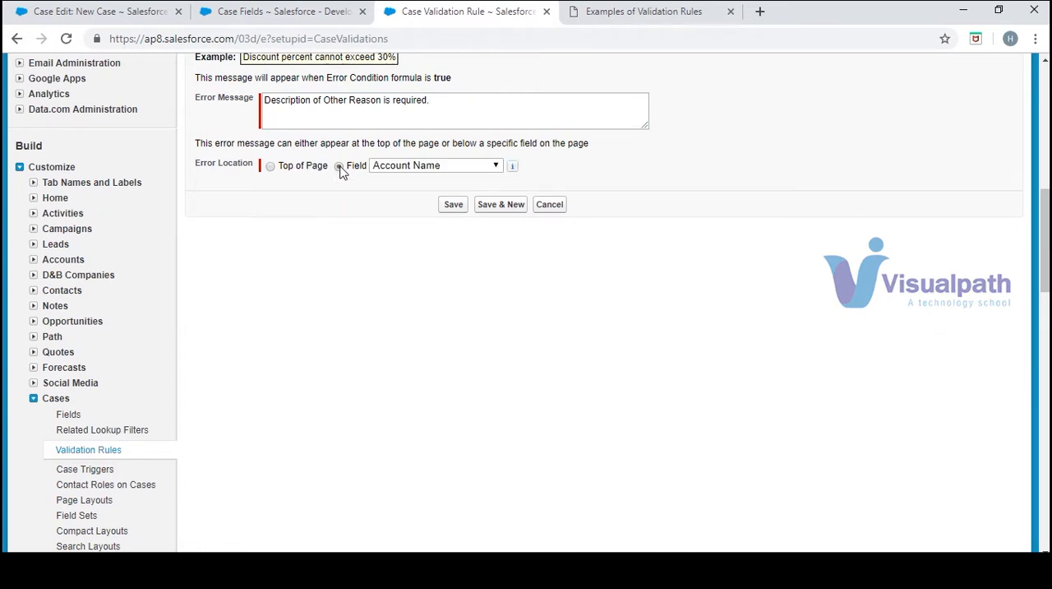
click(440, 165)
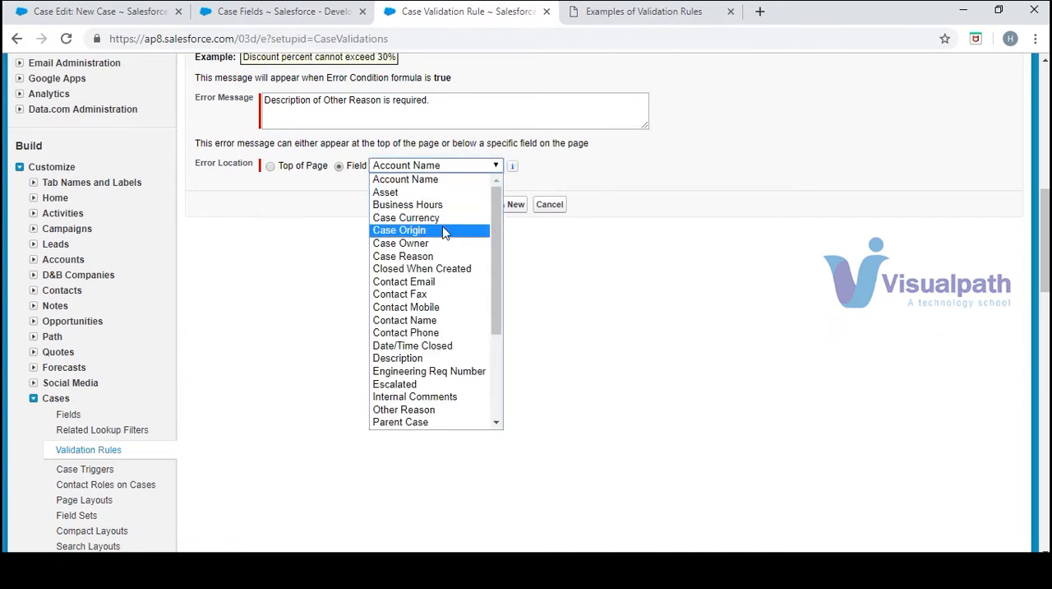
scroll(495, 322, down, 1)
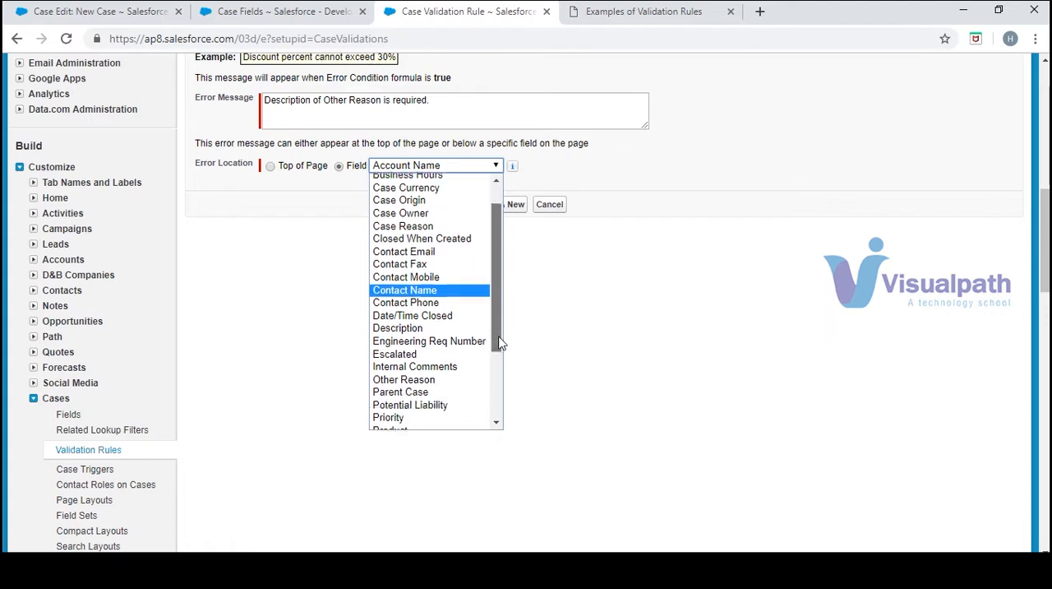
click(454, 379)
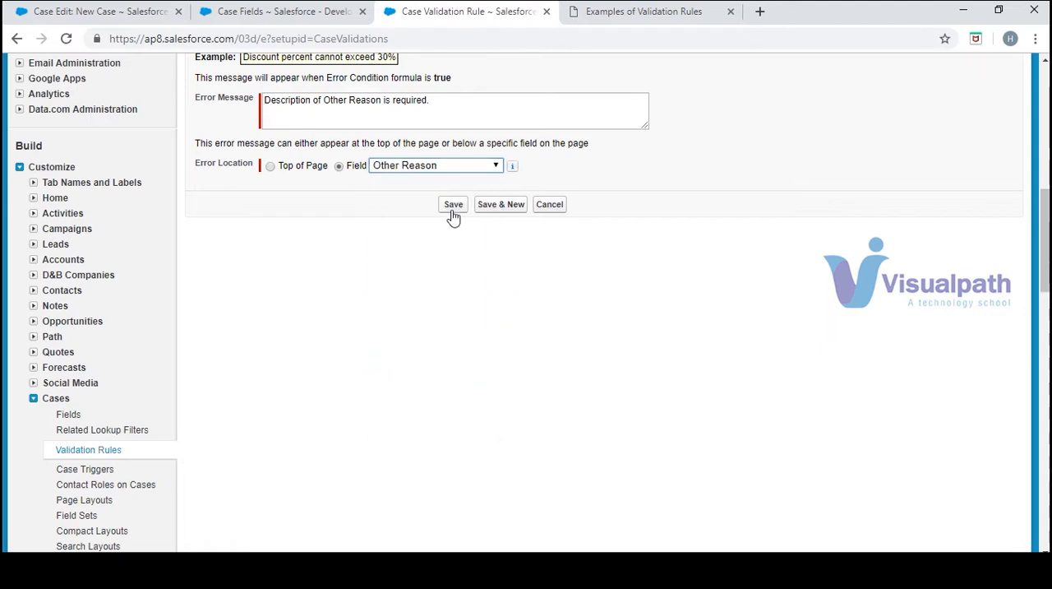
click(453, 205)
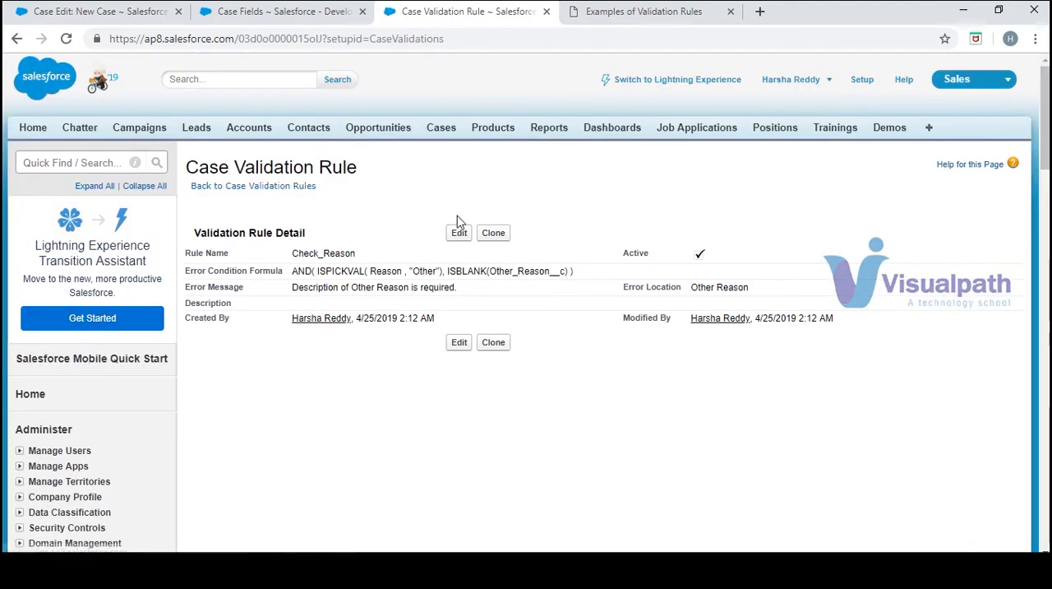
Return to the new case form, fill in the Contact Name with the recently viewed contact from account xyz, and collapse the force.com menu
click(210, 15)
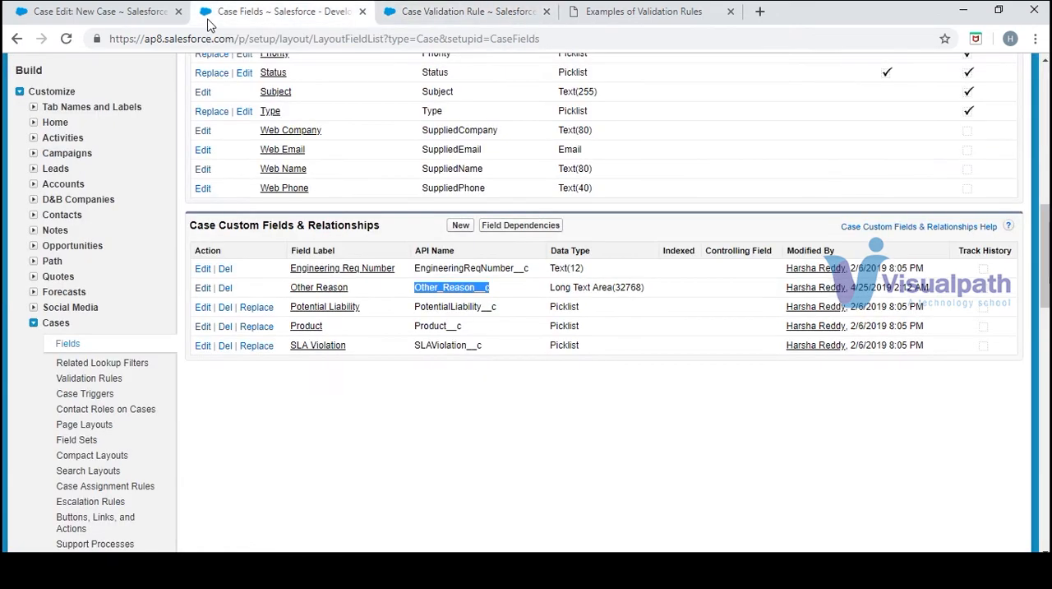
click(153, 16)
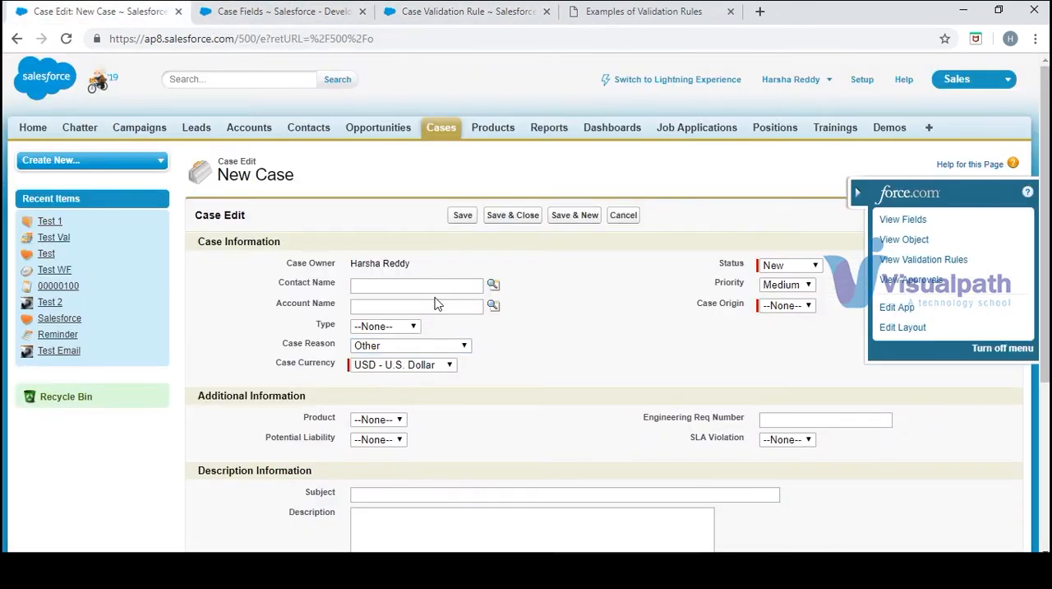
click(493, 284)
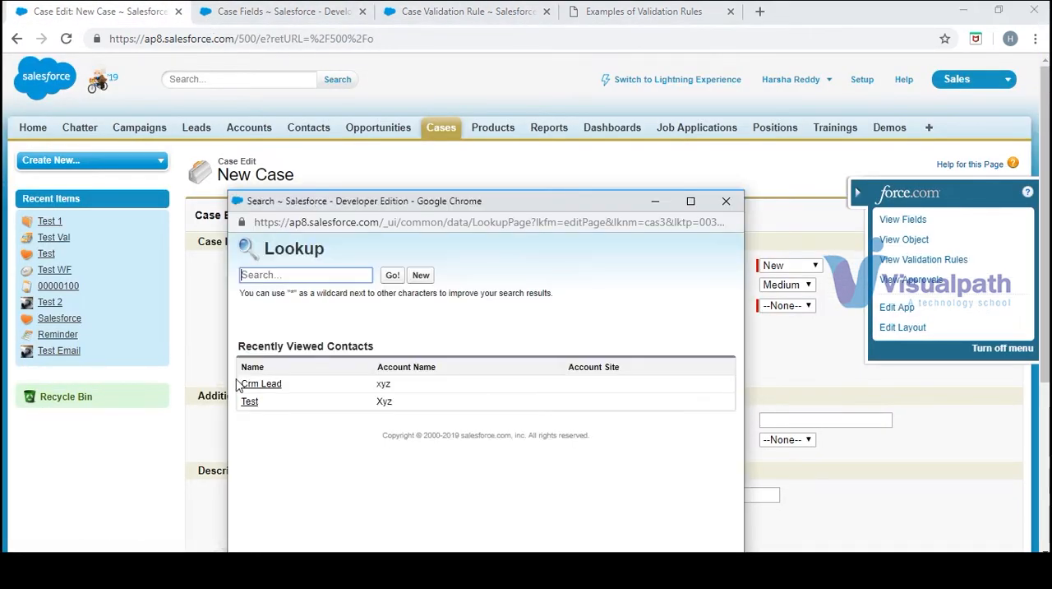
click(257, 384)
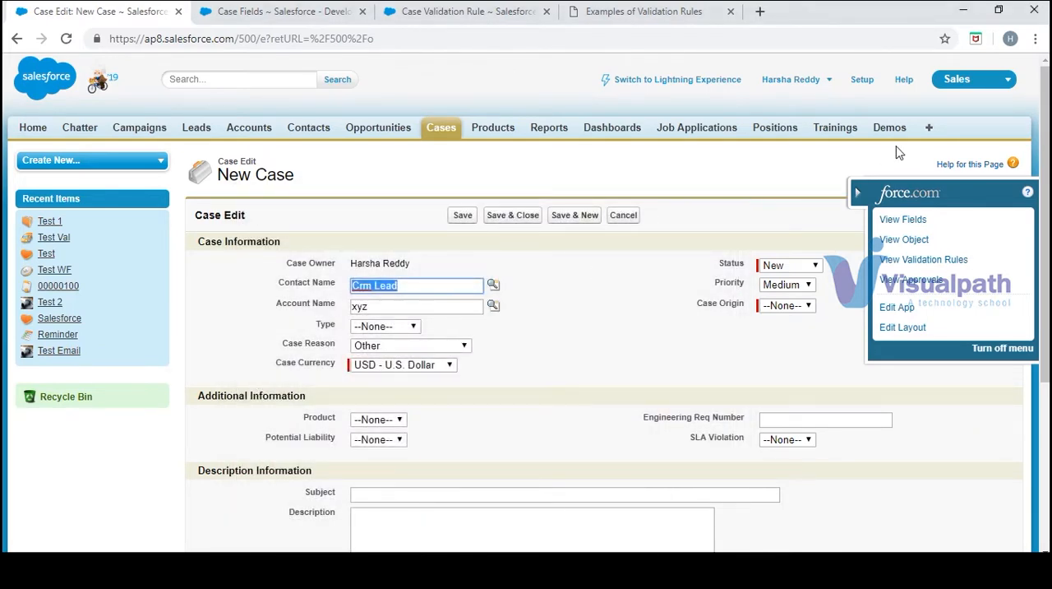
click(859, 195)
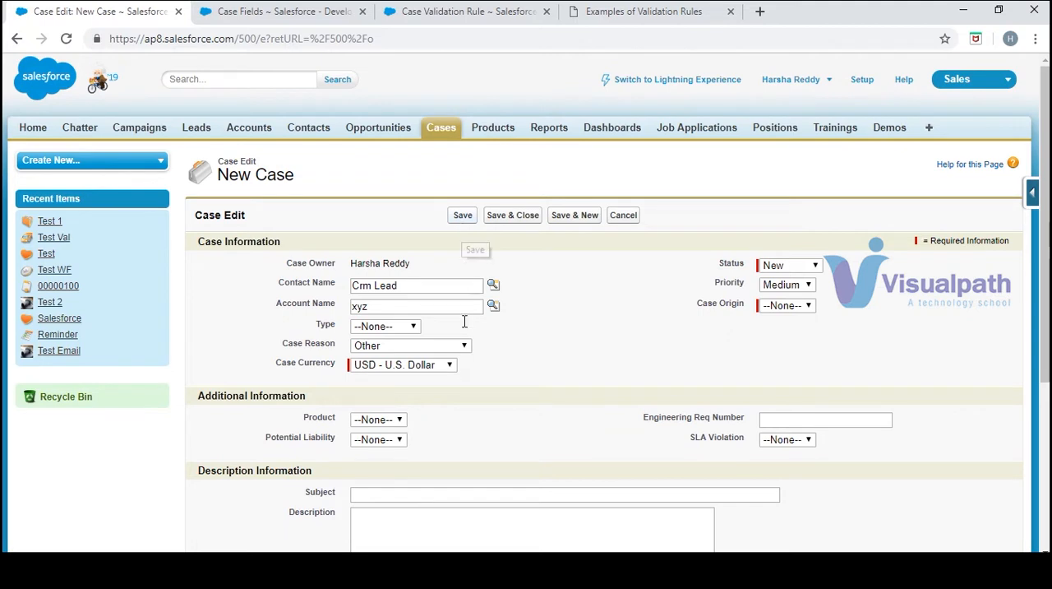
Set the new case's Case Reason to --None-- and try to save the case
click(461, 345)
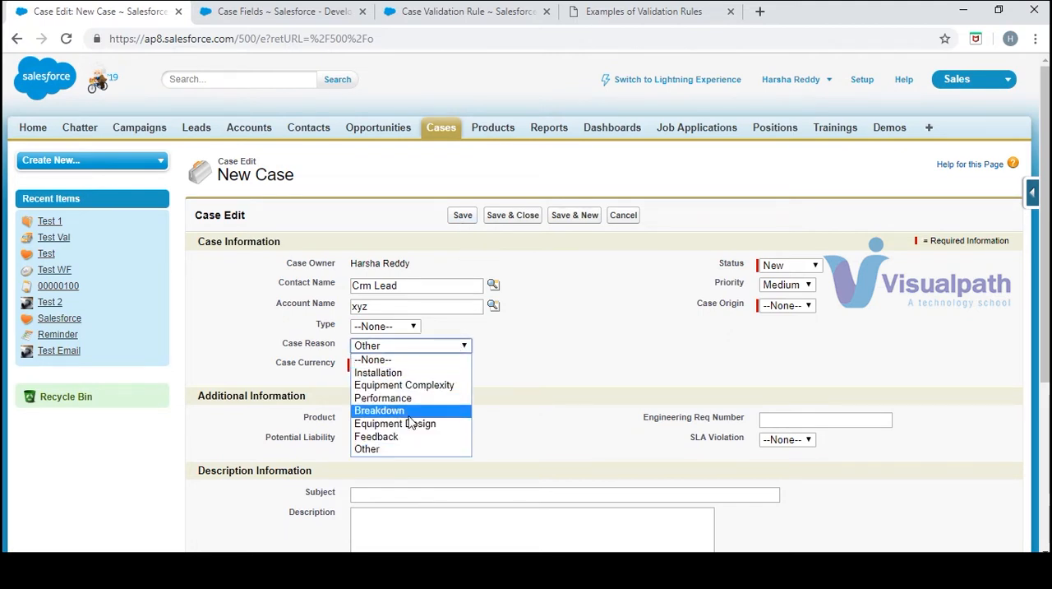
click(411, 450)
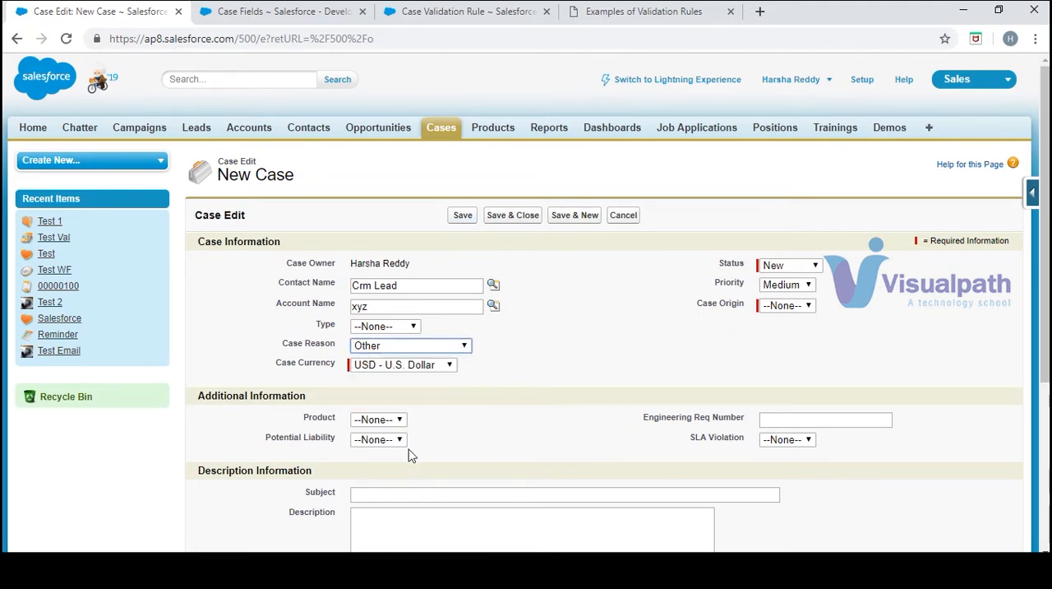
click(458, 345)
click(425, 366)
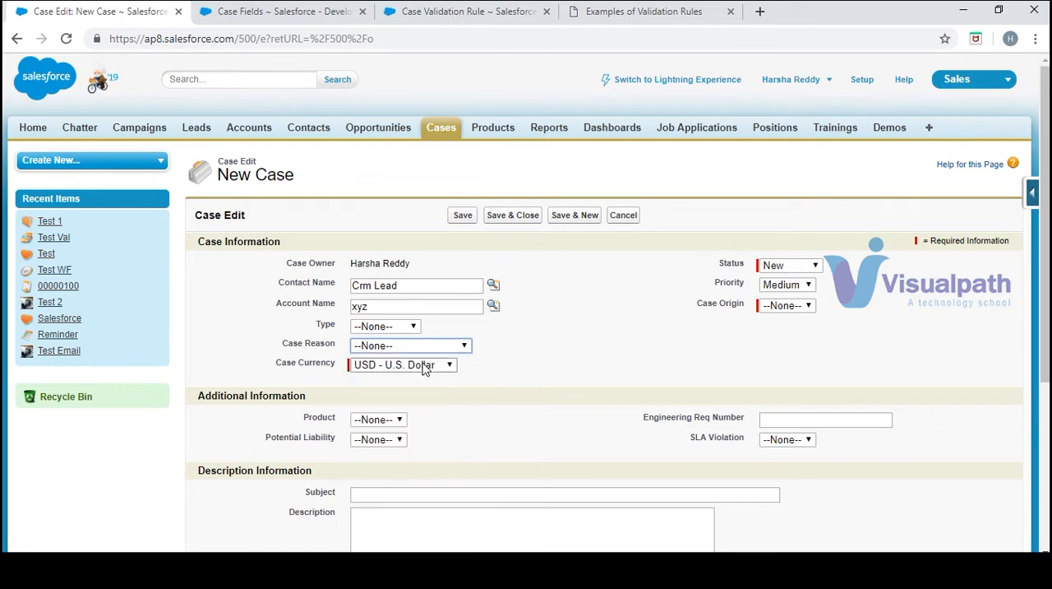
click(463, 217)
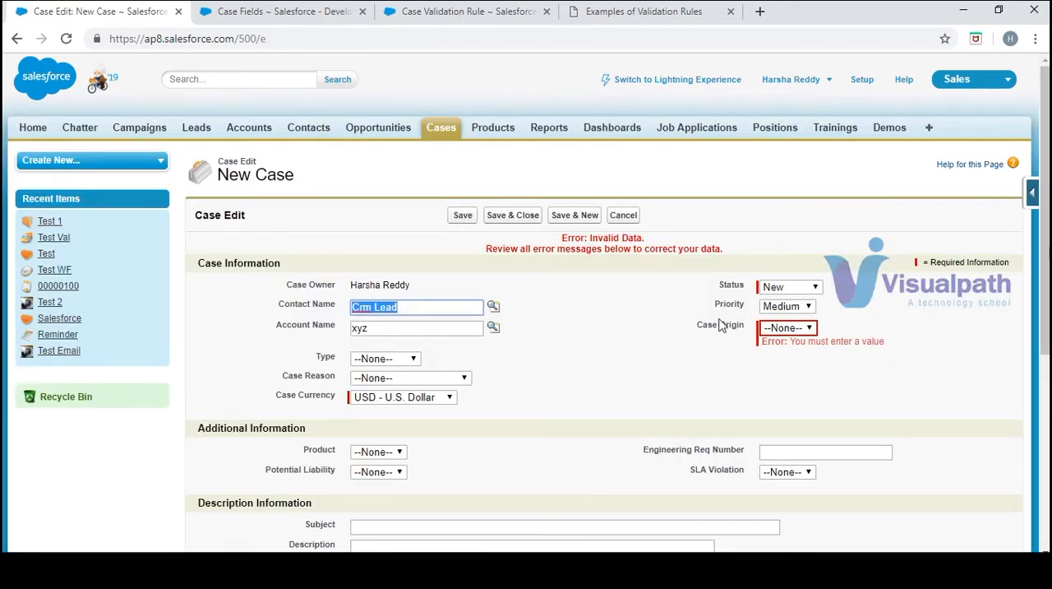
Set the Case Origin to Phone and save the case without a Case Reason
click(771, 332)
click(776, 356)
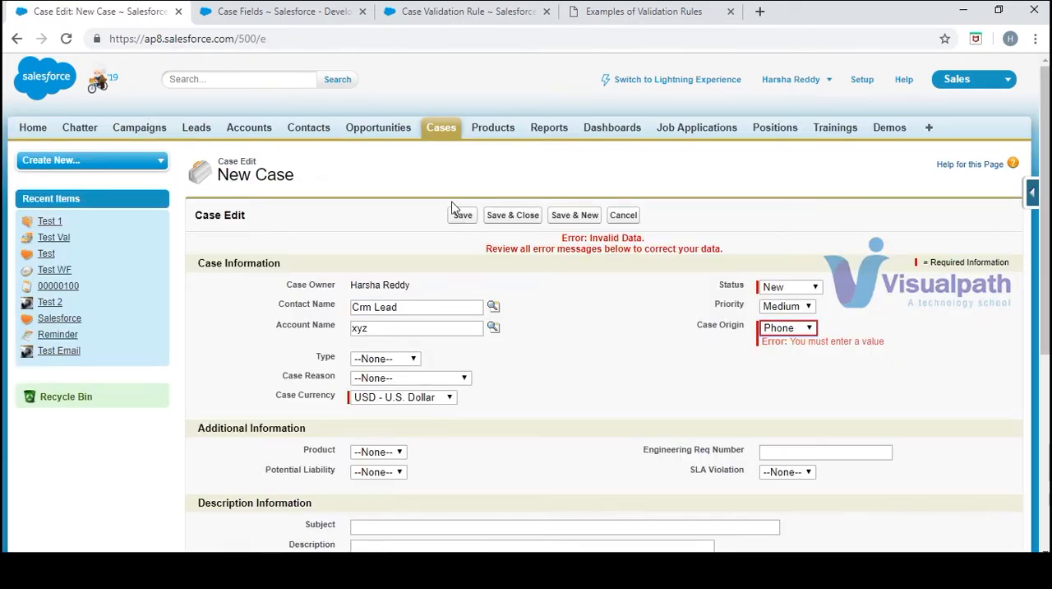
click(463, 217)
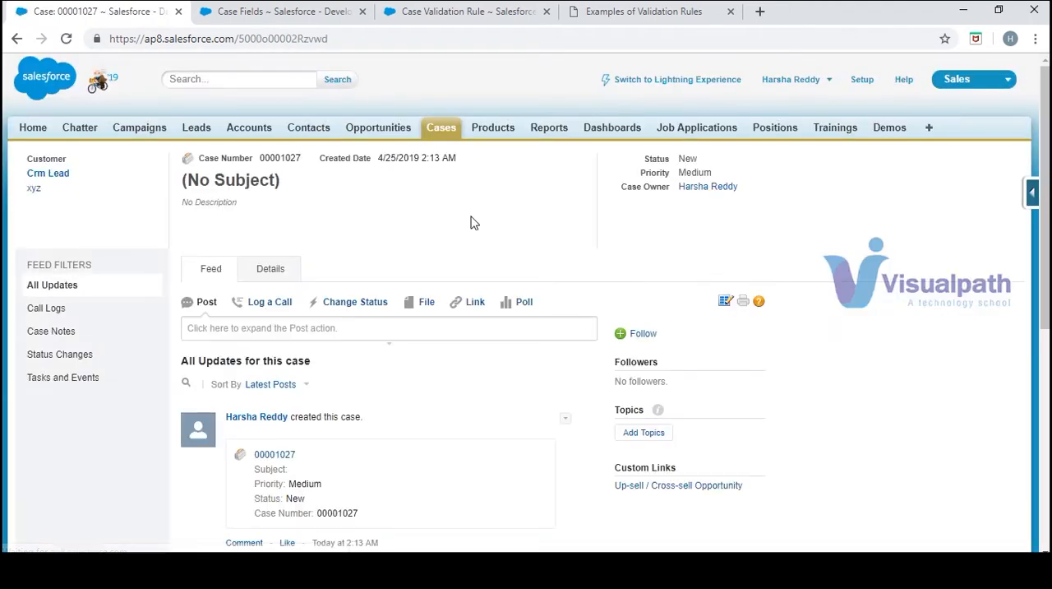
Start another new case with Case Reason Other, leave Other Reason blank, and try to save it
click(442, 129)
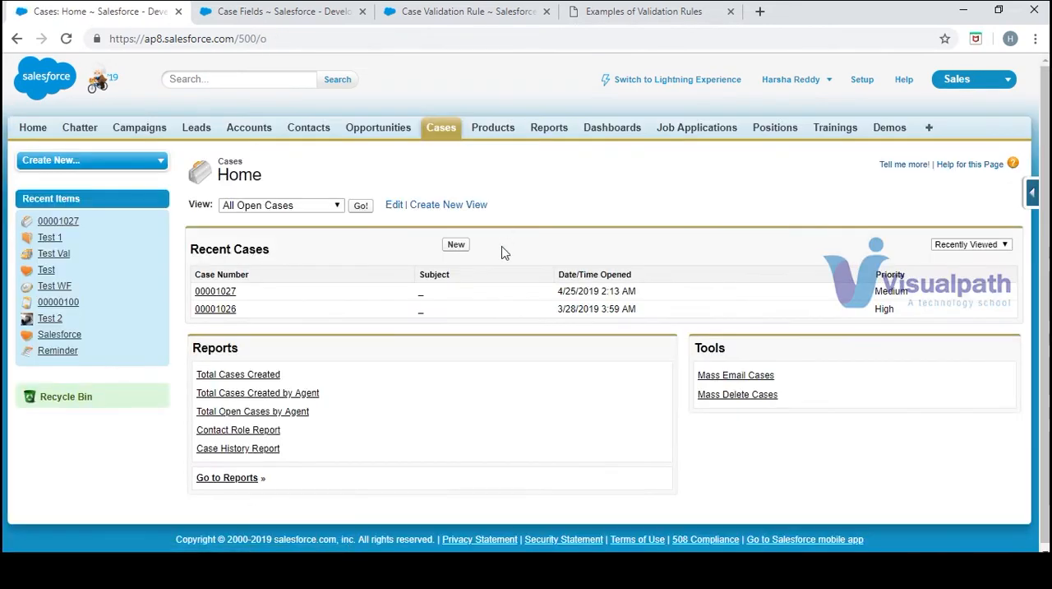
click(456, 245)
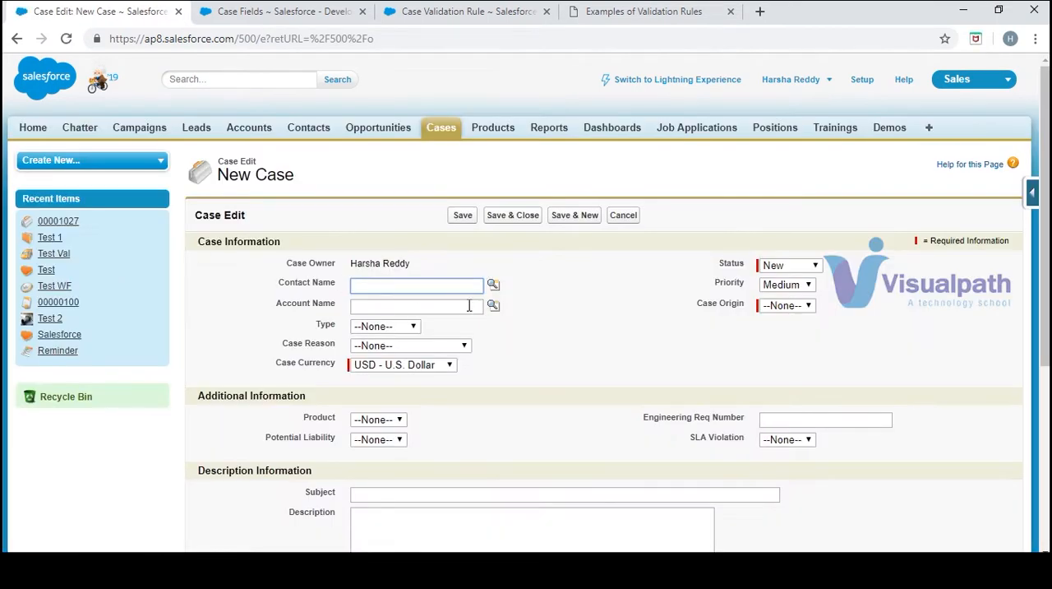
click(444, 346)
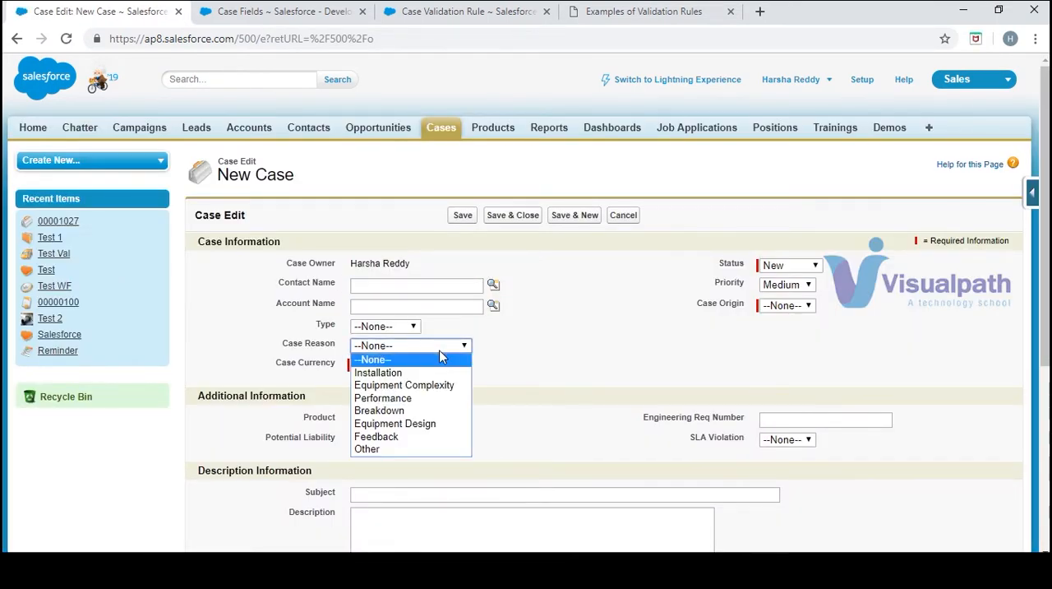
click(412, 464)
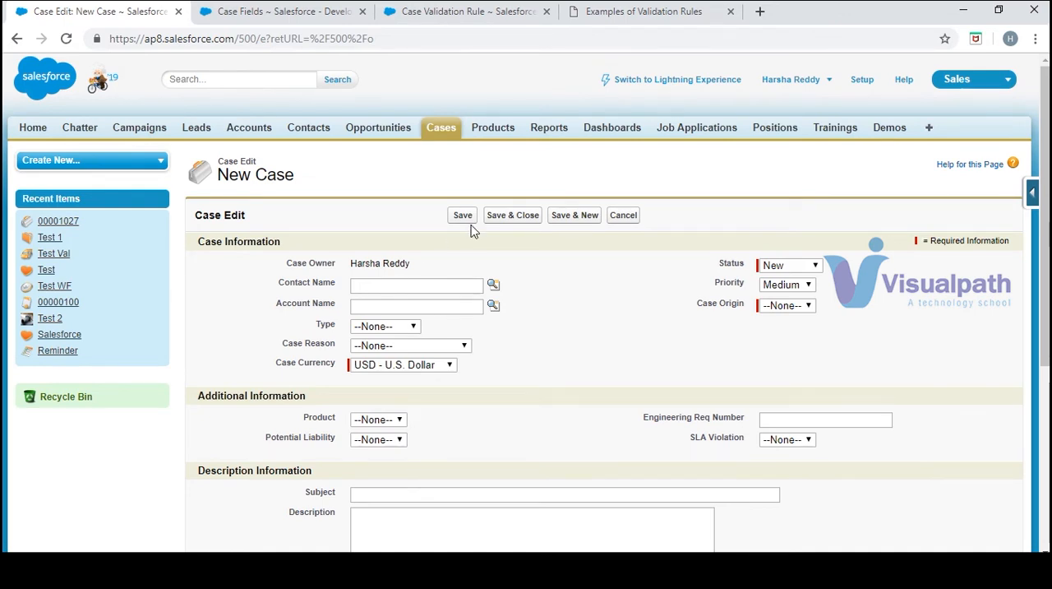
click(430, 346)
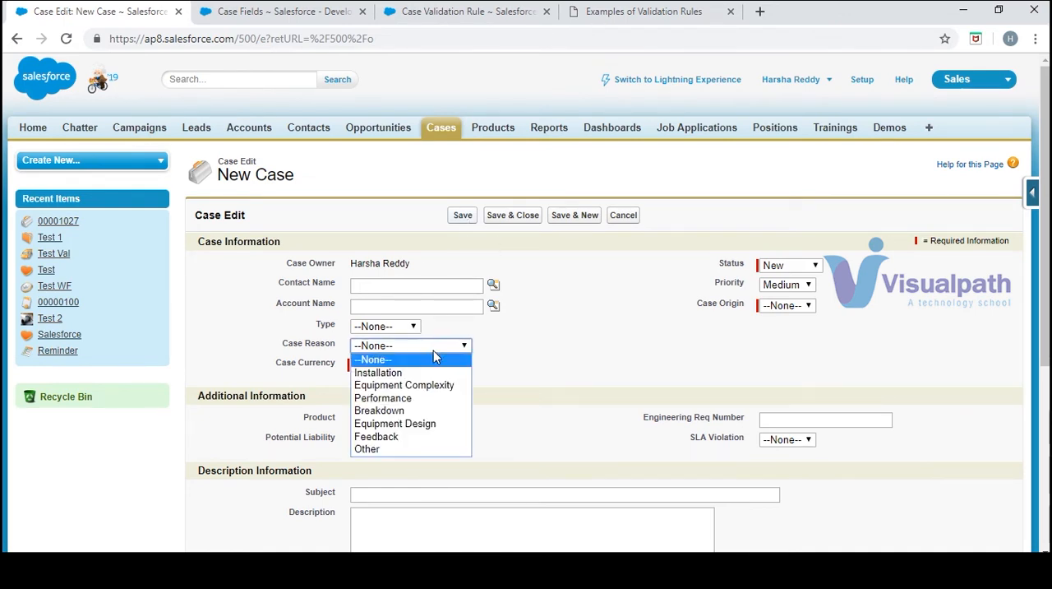
click(405, 449)
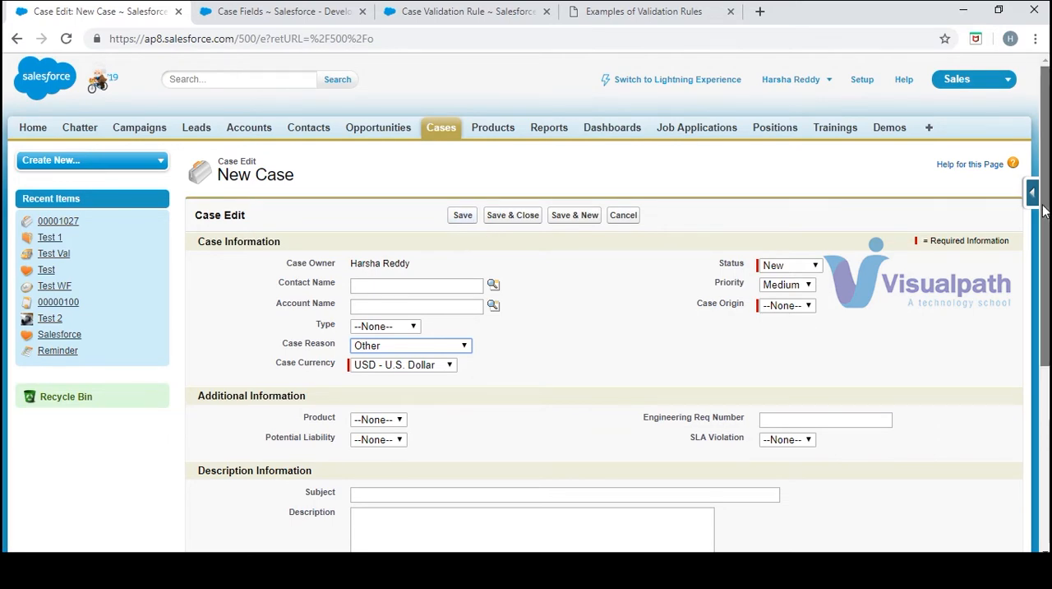
scroll(1043, 210, down, 3)
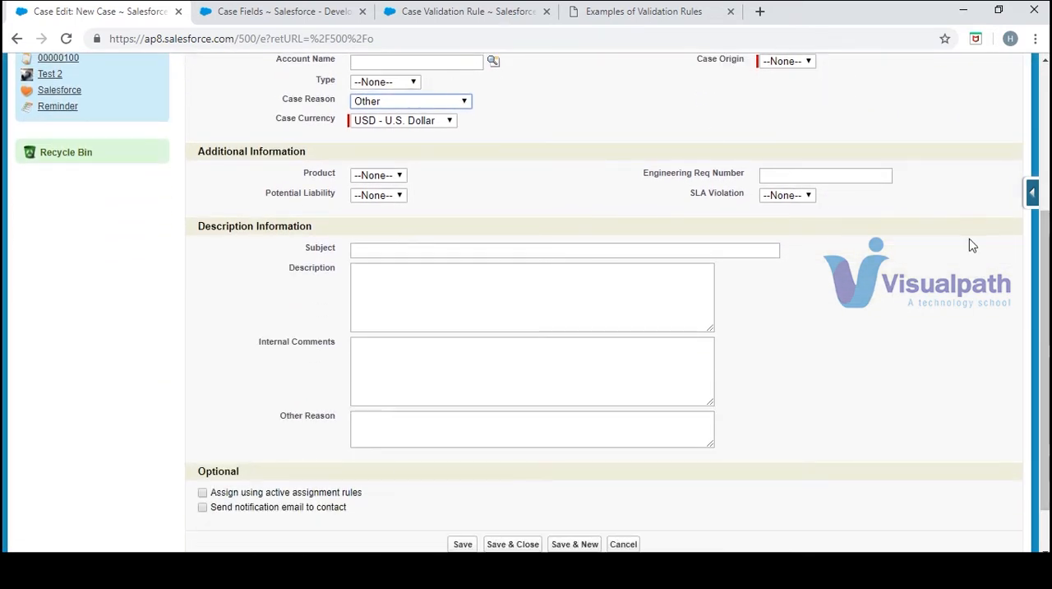
scroll(1044, 247, down, 1)
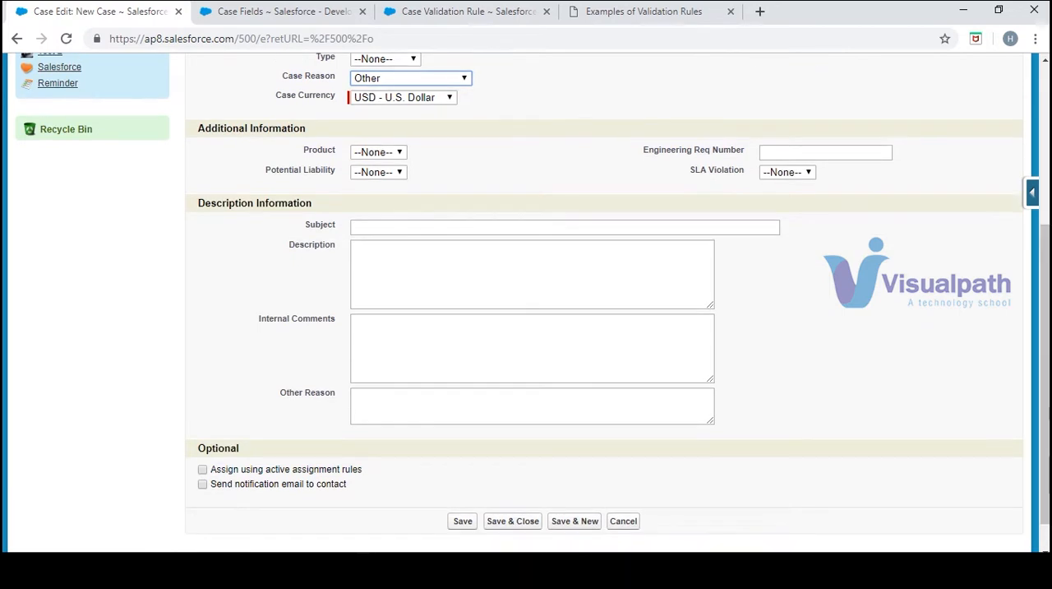
click(460, 522)
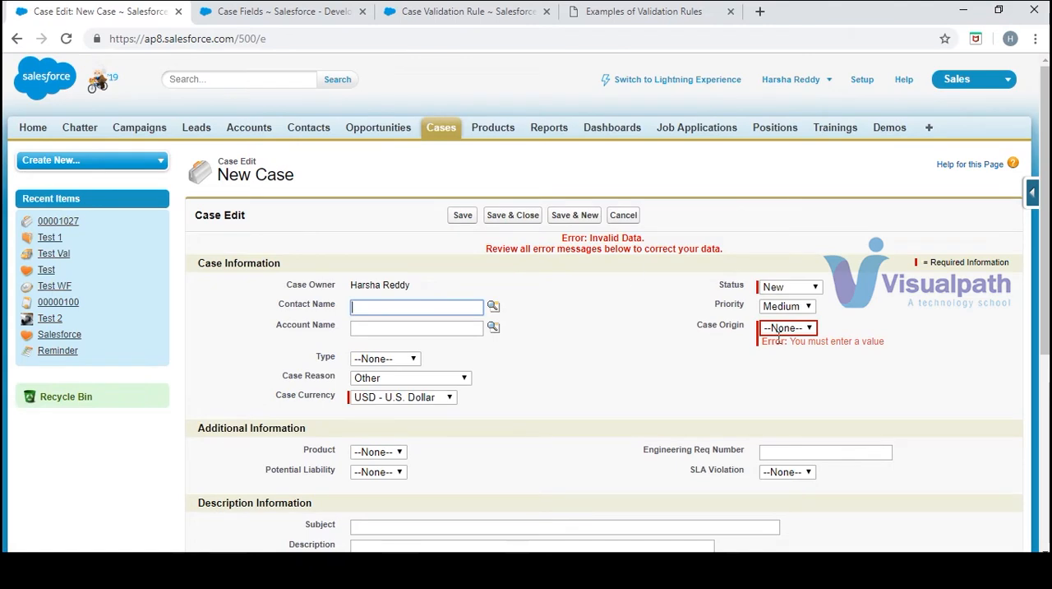
Set the Case Origin to Email, save the case again, and check the Other Reason field for the validation error
click(788, 328)
click(787, 365)
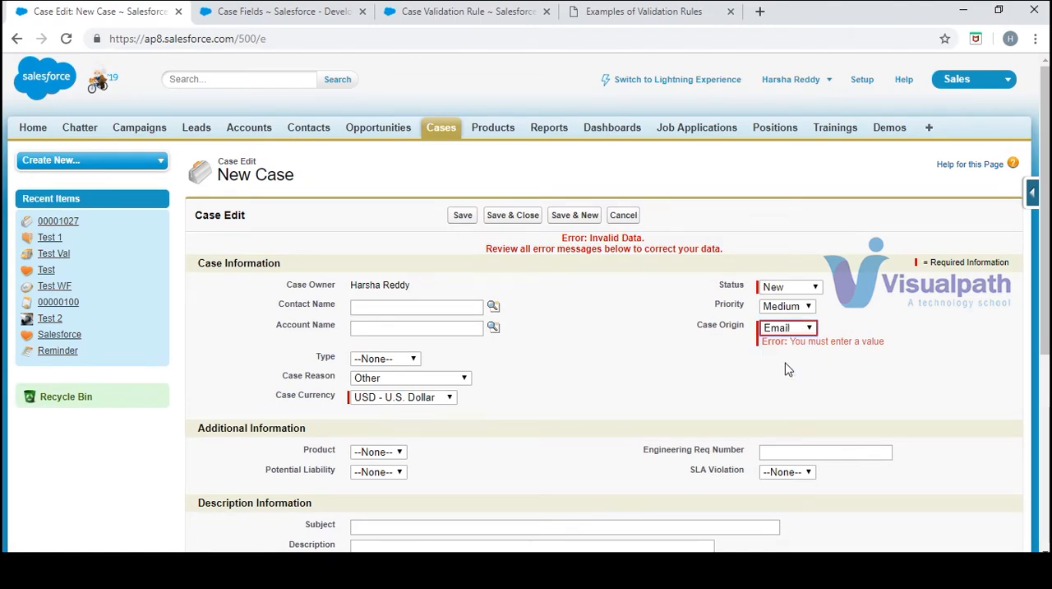
click(462, 217)
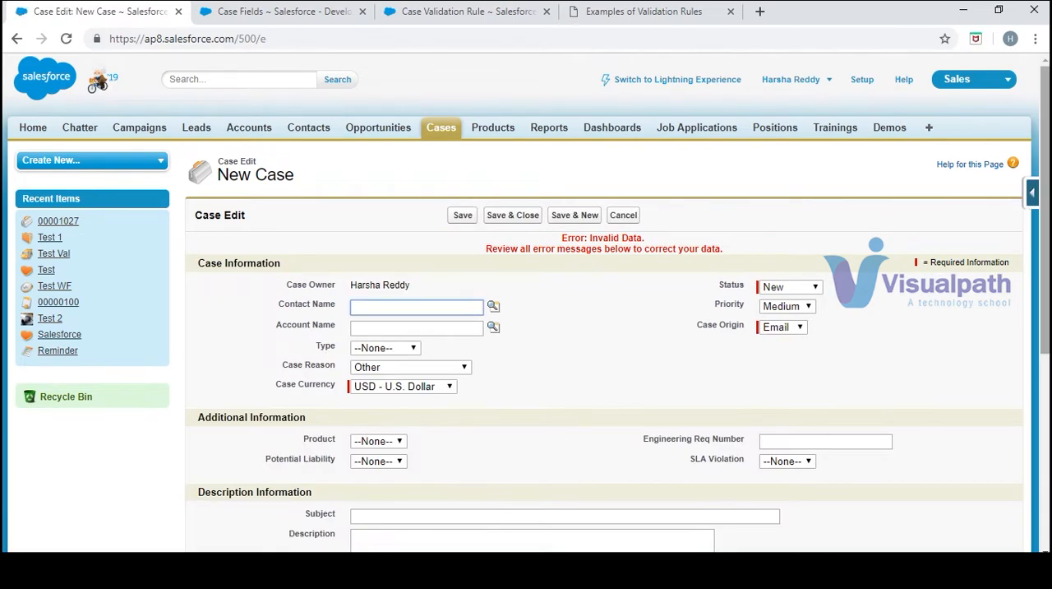
scroll(431, 402, down, 3)
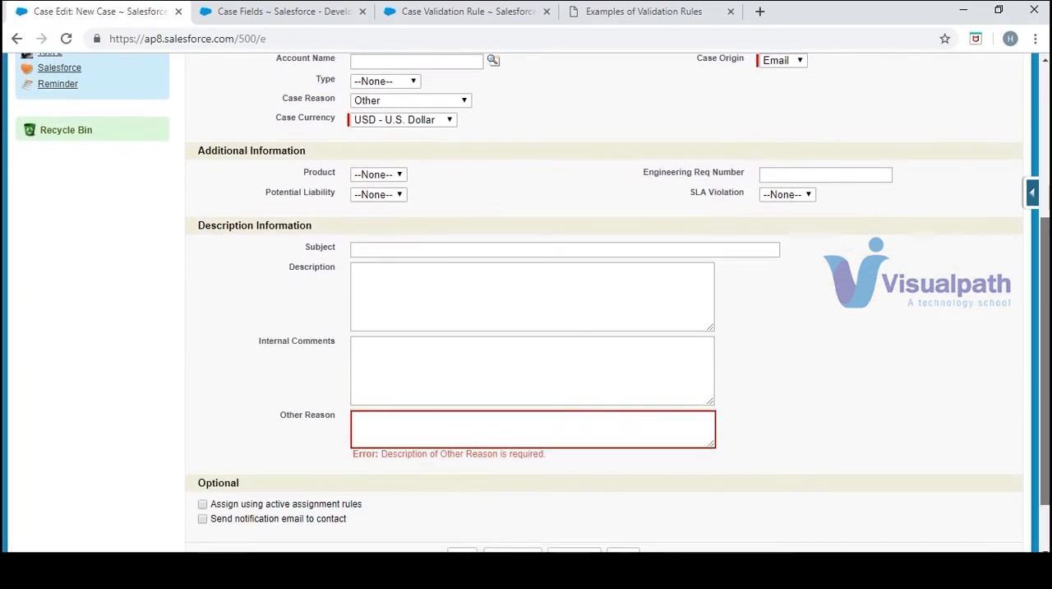
Enter a short test description in the Other Reason field and save the case
click(536, 428)
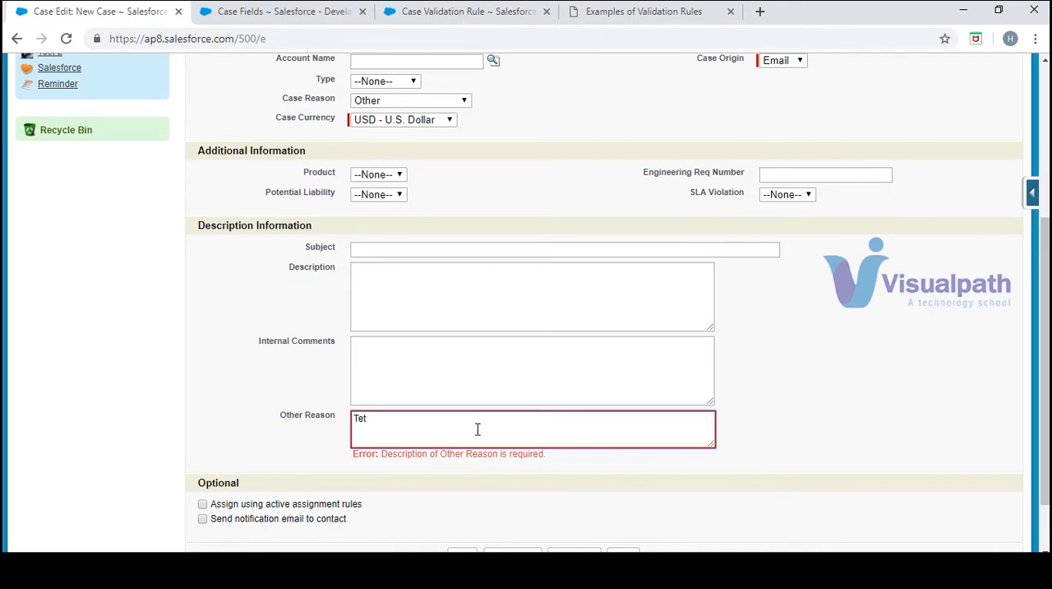
text(t)
click(462, 549)
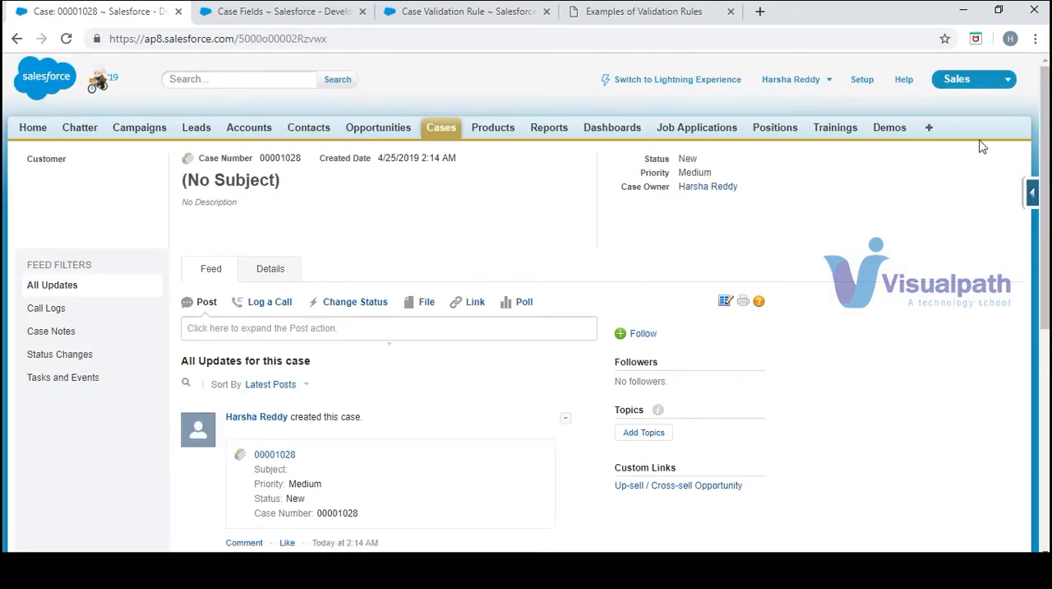
Find the sample "Prevent Open Cases from Being Reset to New" and start a new validation rule from the Case Validation Rules list
click(687, 13)
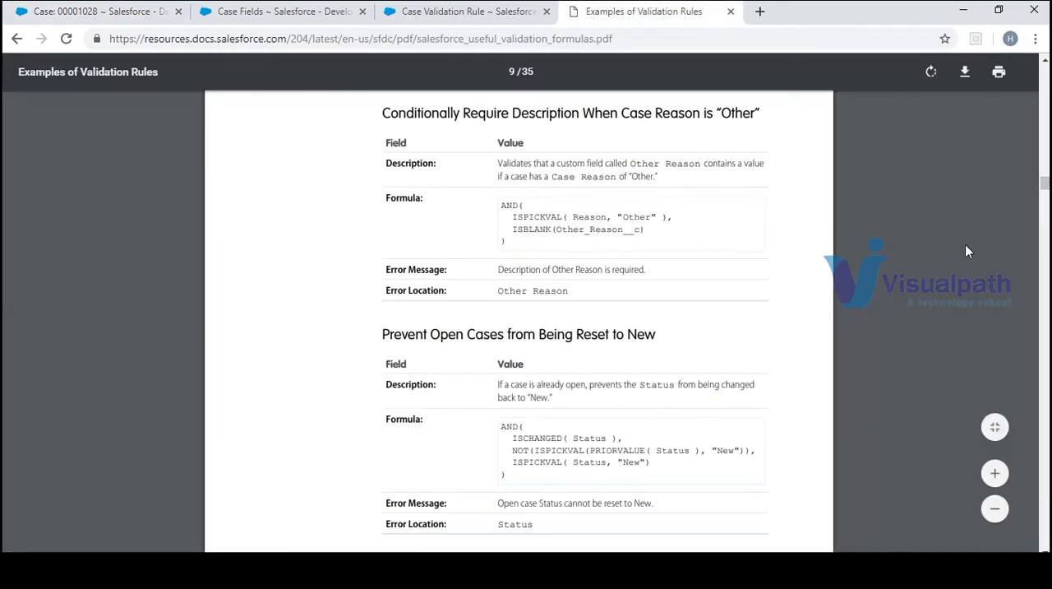
scroll(965, 251, down, 3)
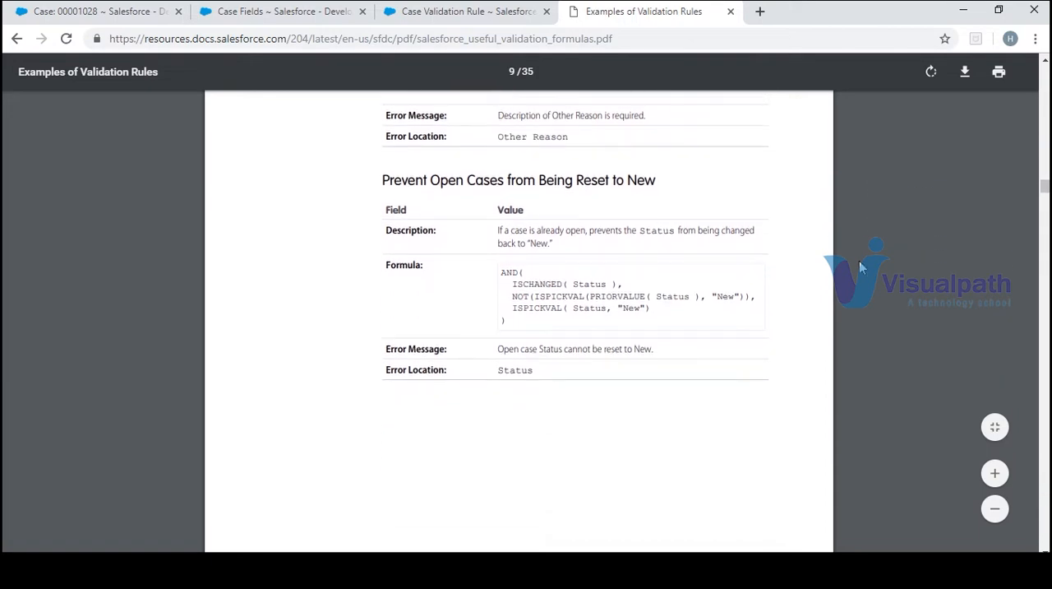
click(265, 13)
click(406, 10)
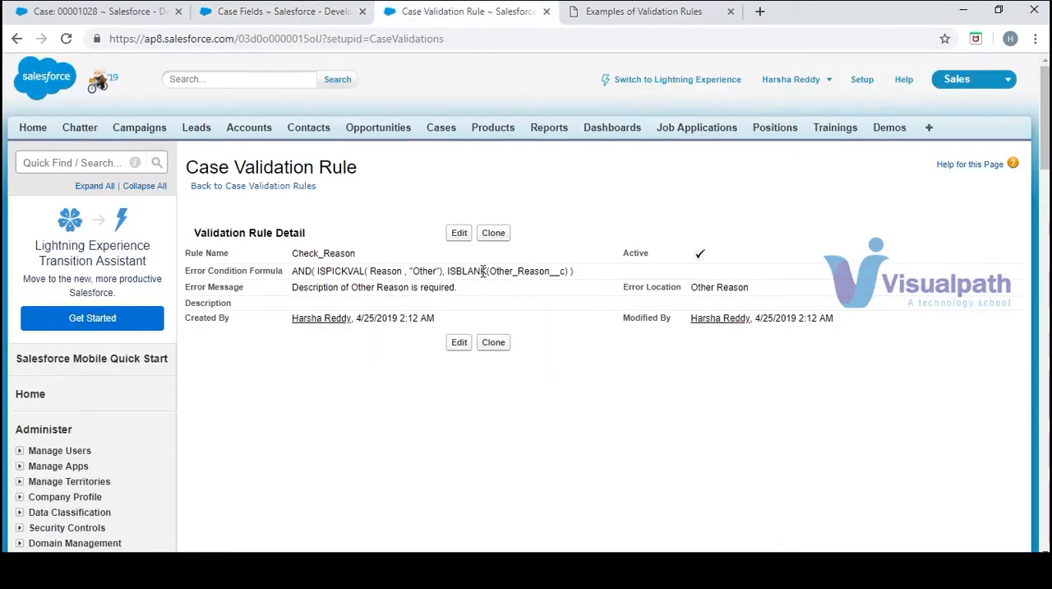
click(289, 188)
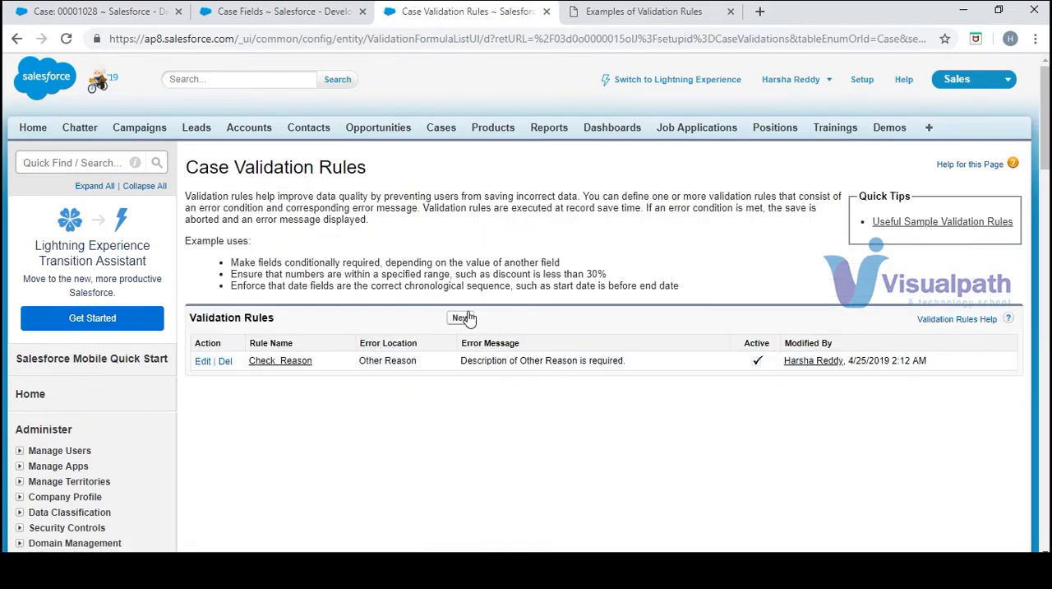
click(462, 320)
Consult the sample rule on resetting open cases and enter "Check status" as the new validation rule's name
click(633, 11)
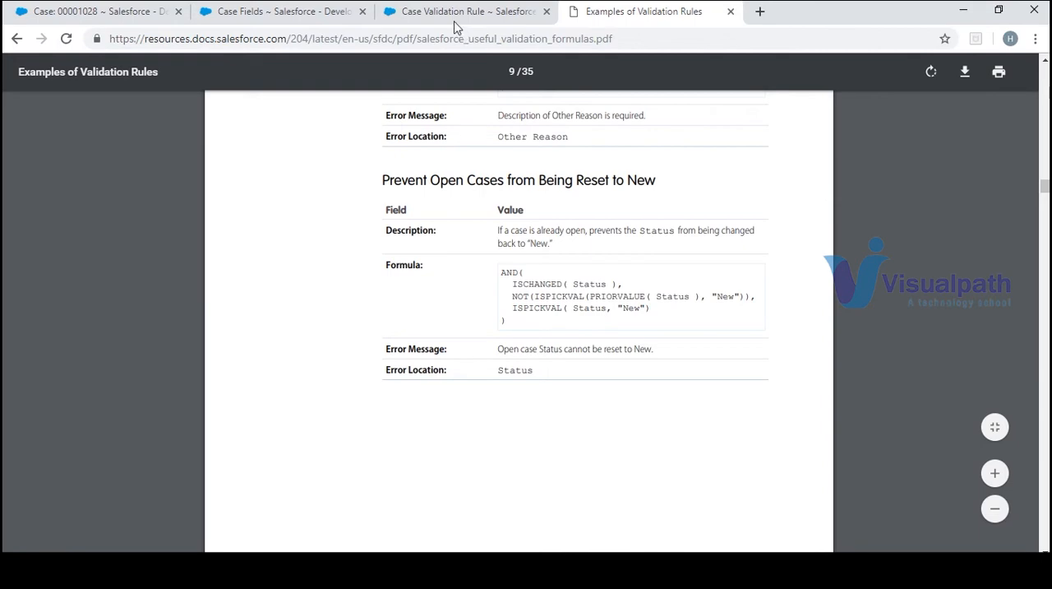
drag(456, 11, 441, 33)
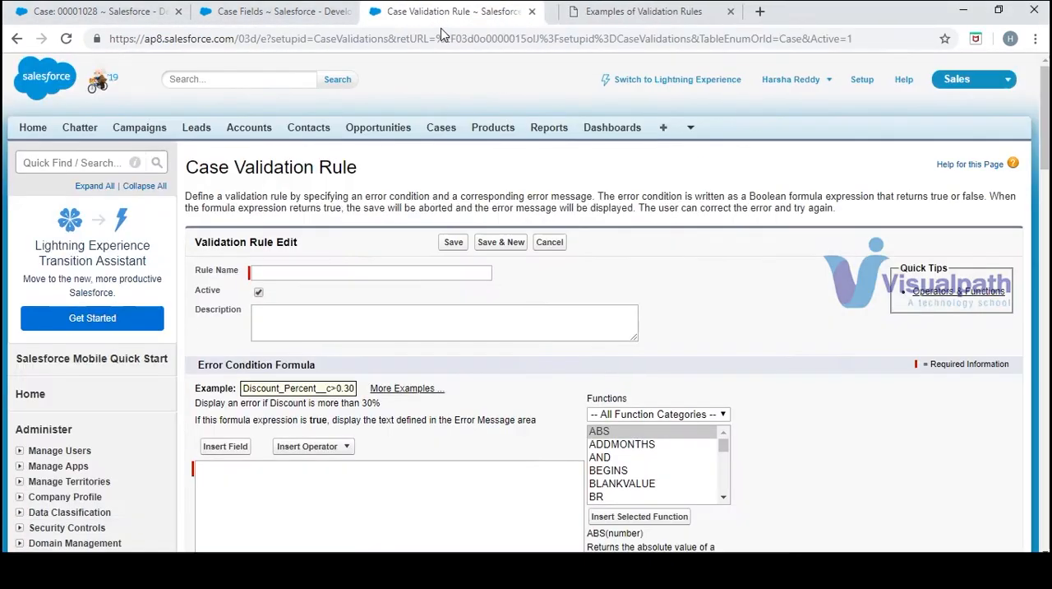
click(454, 271)
text(C)
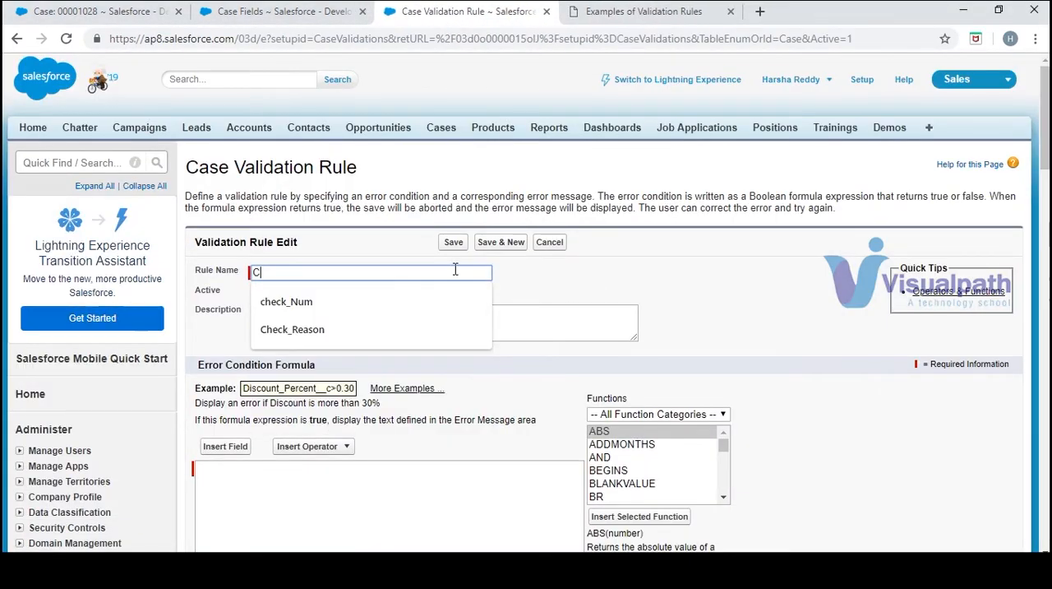
text(heck status)
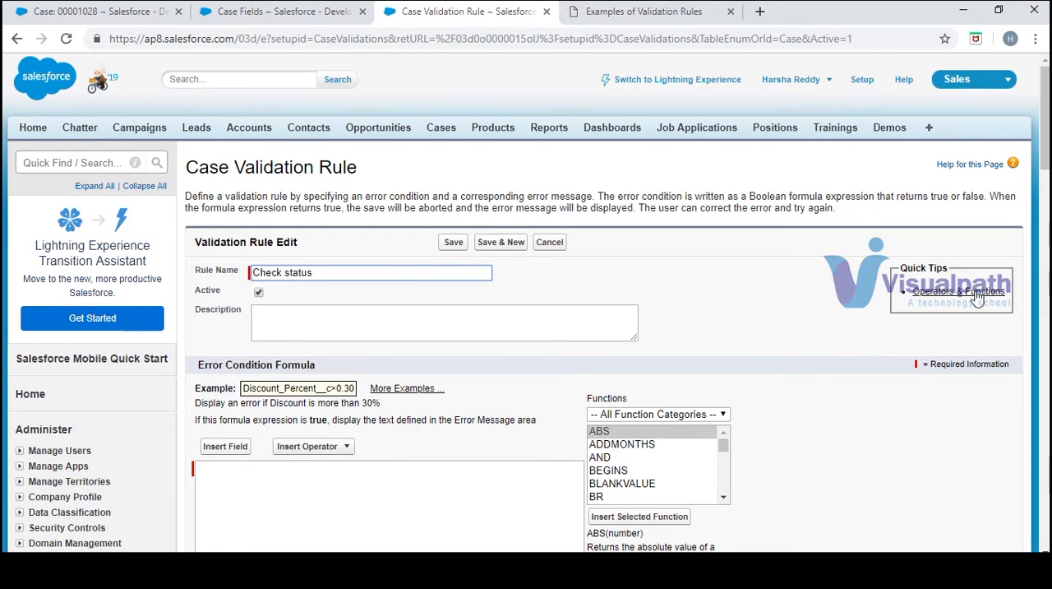
Consult the sample formula and insert the AND function into the validation rule's error condition formula
scroll(1048, 182, down, 1)
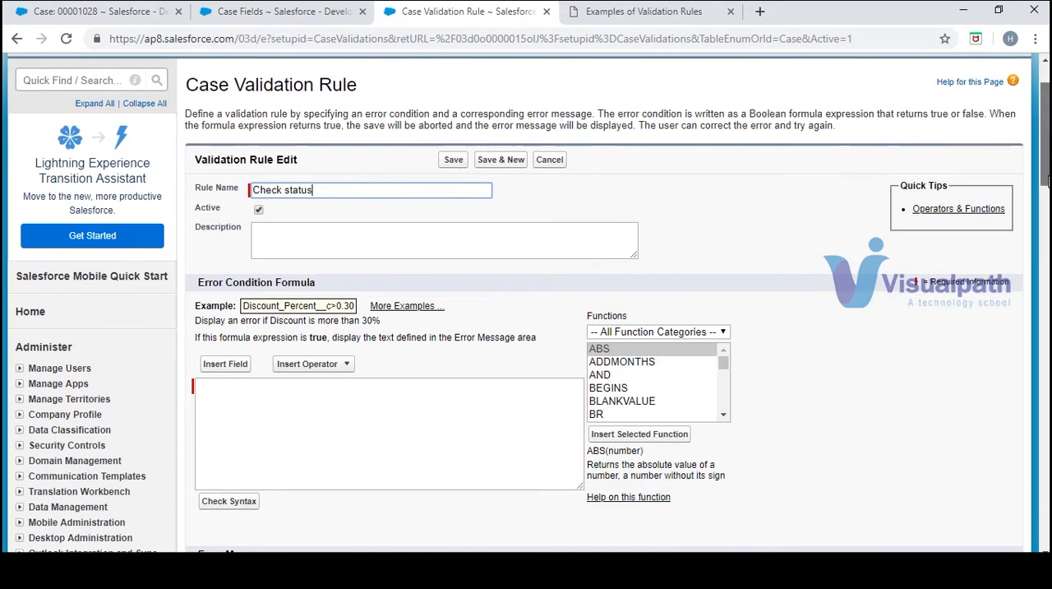
click(447, 434)
click(584, 13)
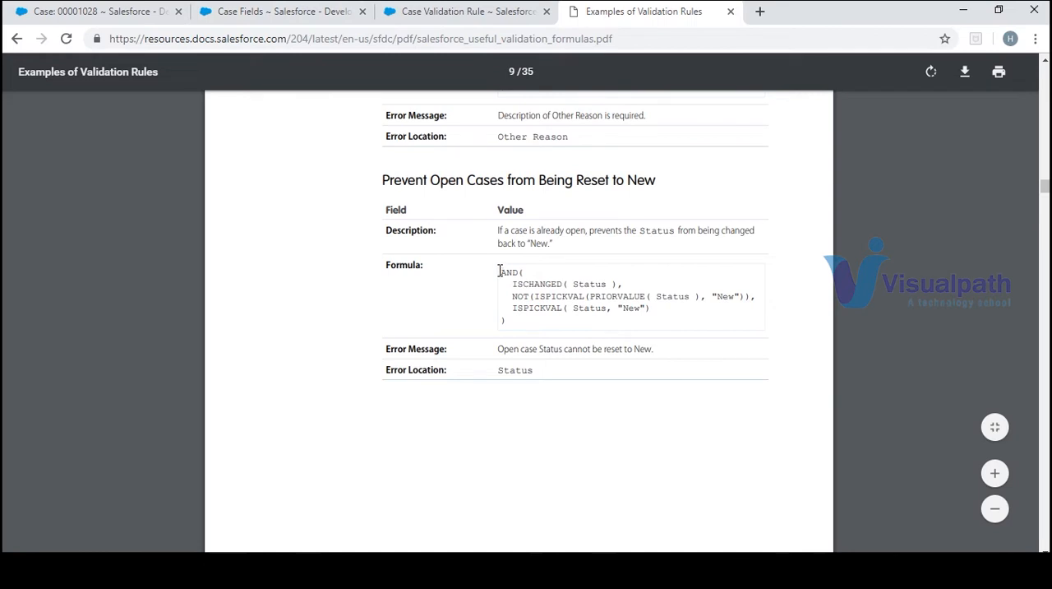
click(263, 15)
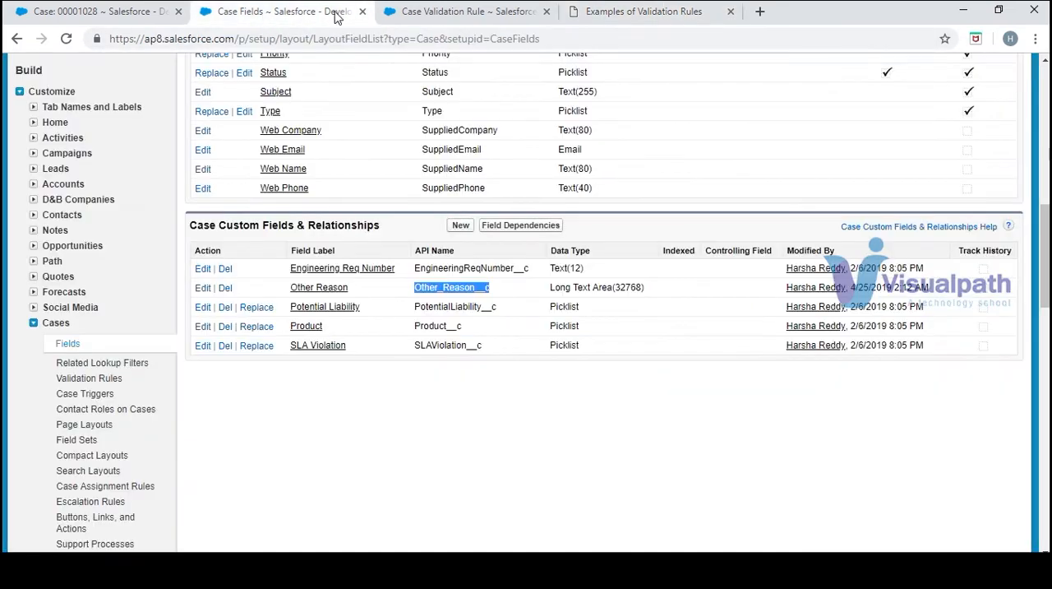
click(393, 16)
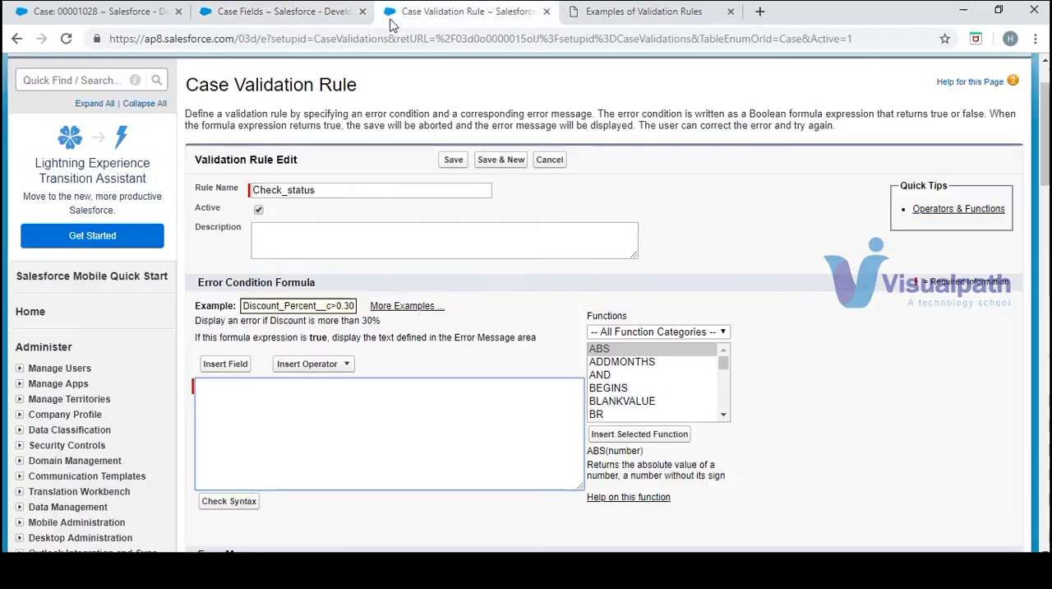
click(617, 374)
click(656, 435)
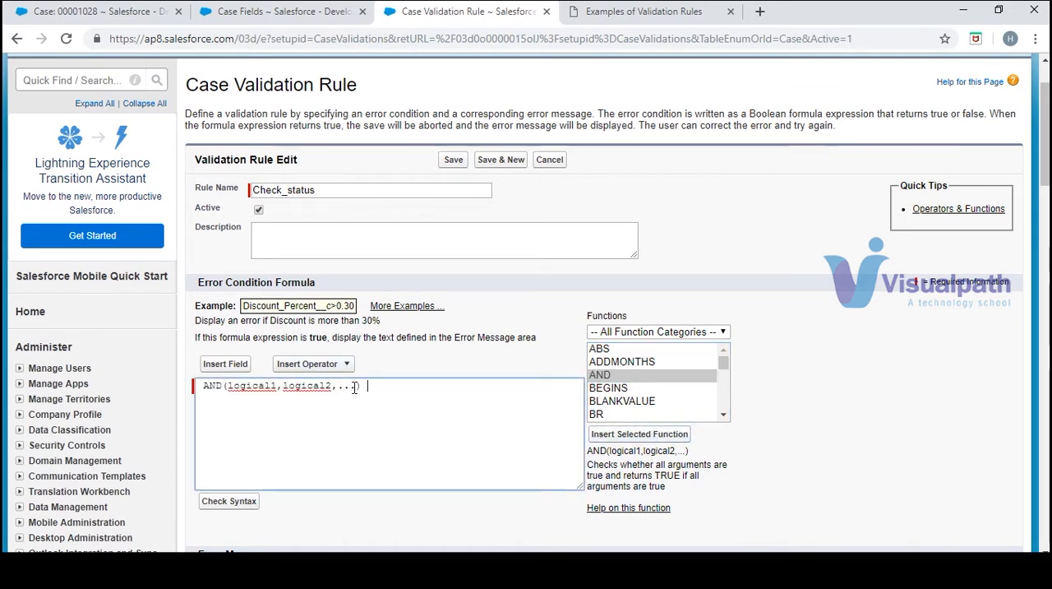
Clear the AND function's placeholder arguments and open up blank lines between its parentheses
drag(359, 385, 231, 389)
key(BackSpace)
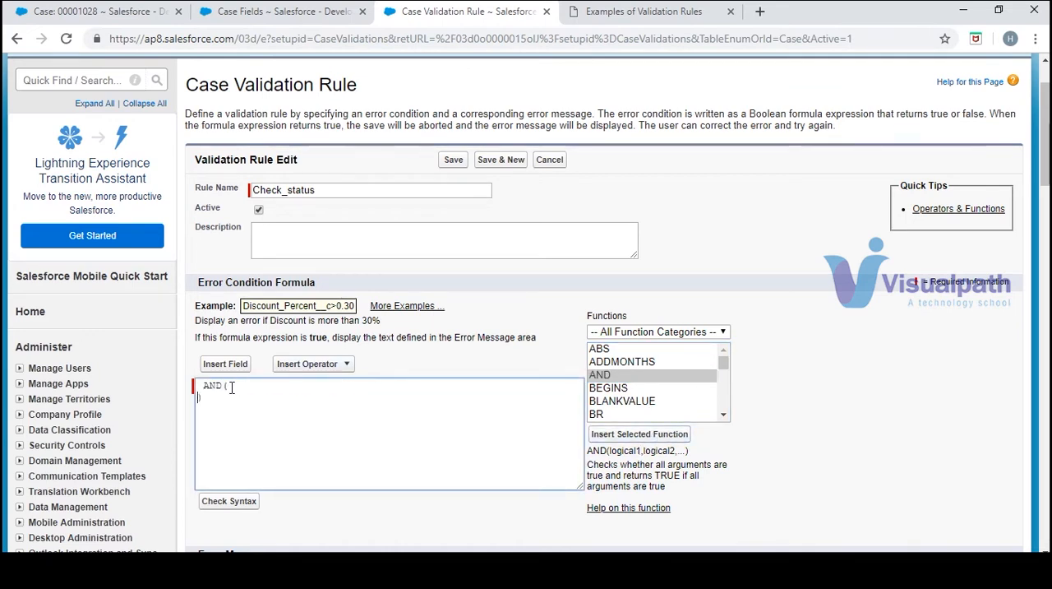
key(Return)
key(Return)
click(248, 383)
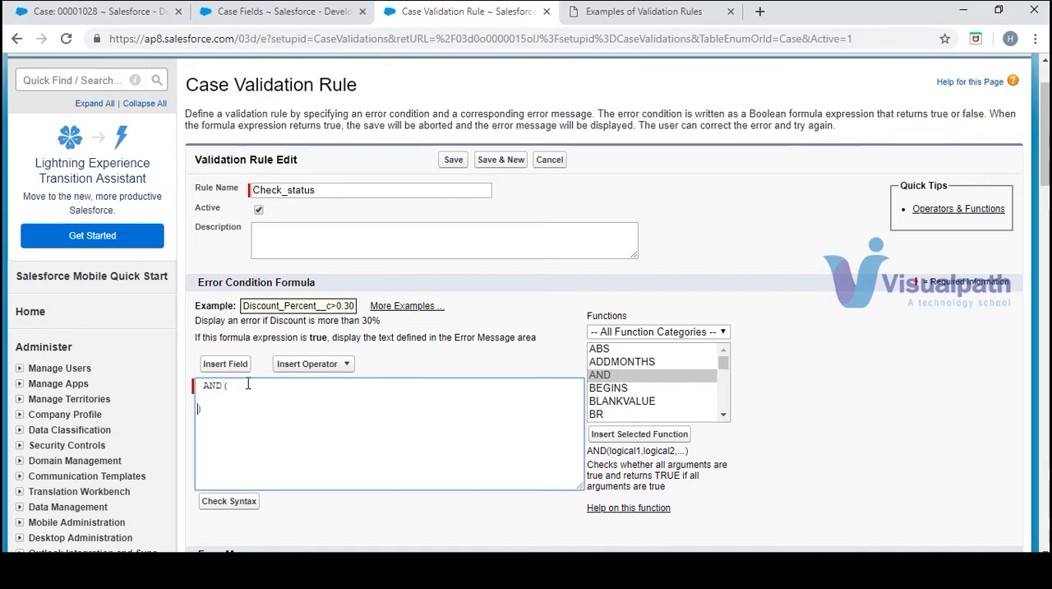
key(Return)
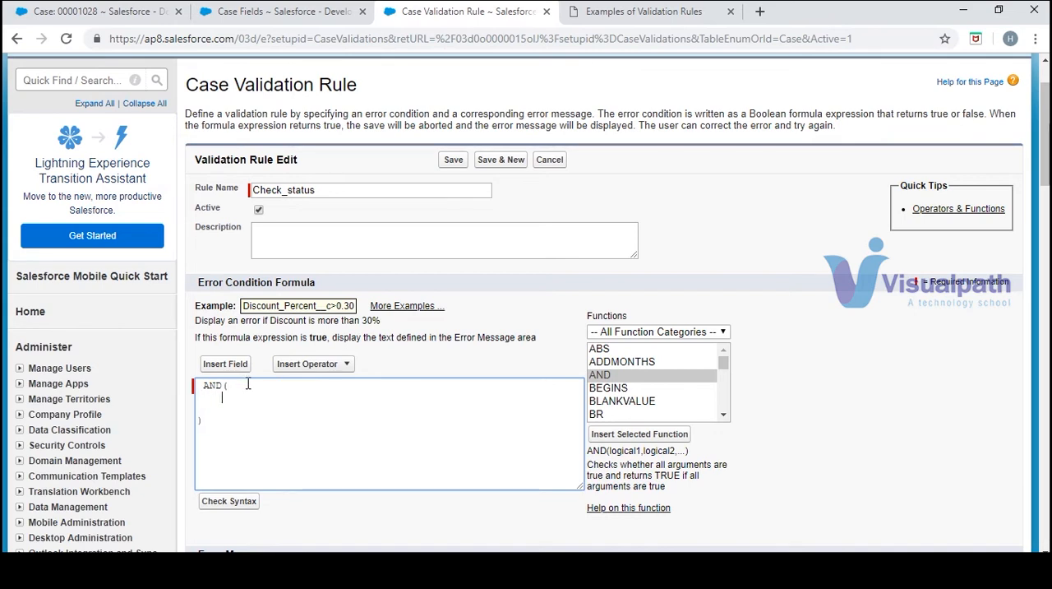
Check the sample formula and insert the ISCHANGED function on the line inside the AND parentheses
click(616, 12)
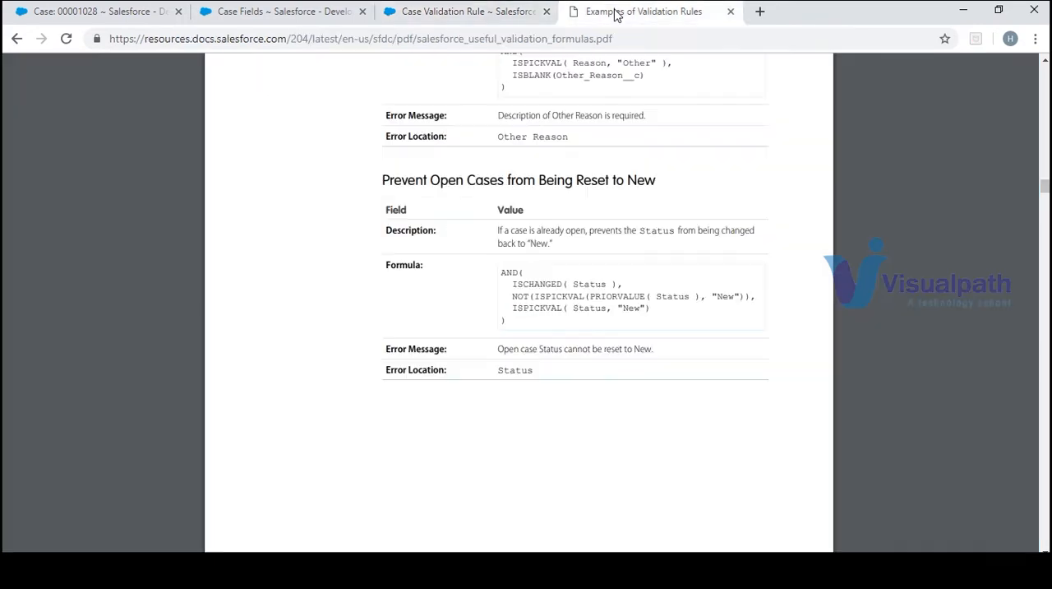
click(495, 12)
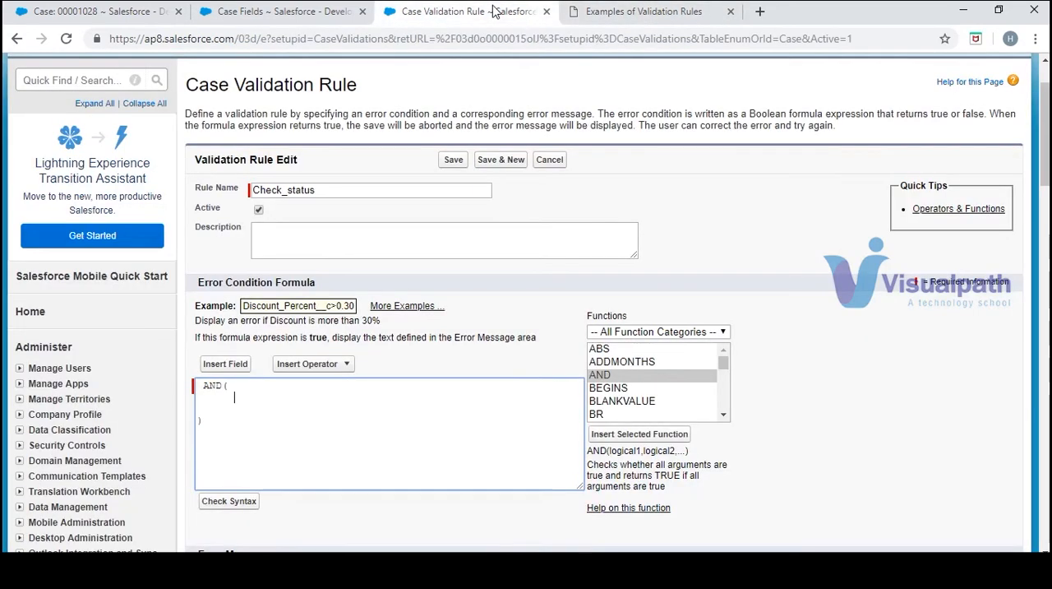
click(724, 416)
click(724, 416)
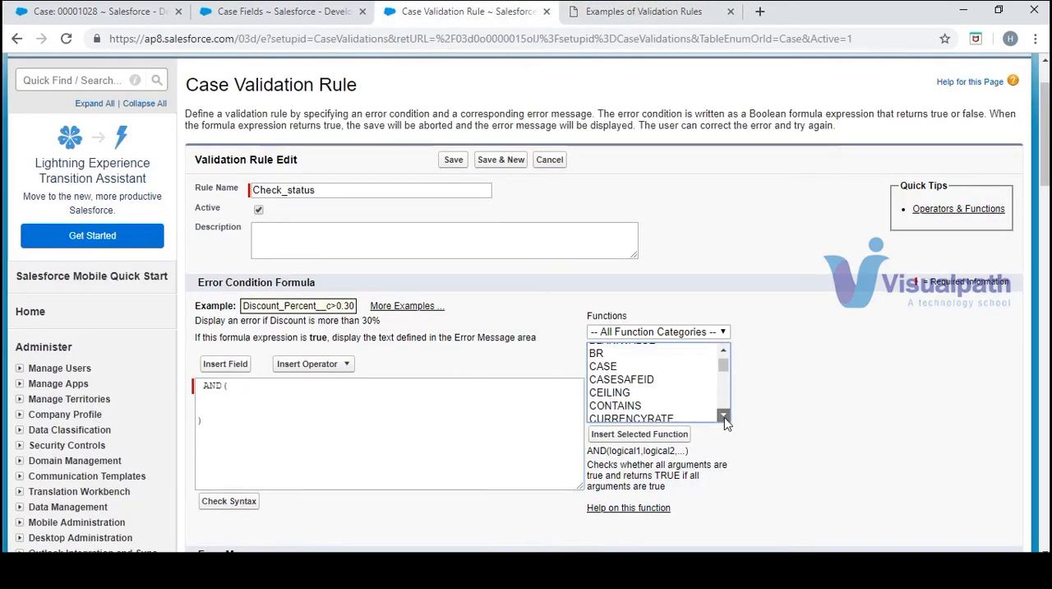
click(725, 417)
click(724, 417)
click(724, 417)
key(i)
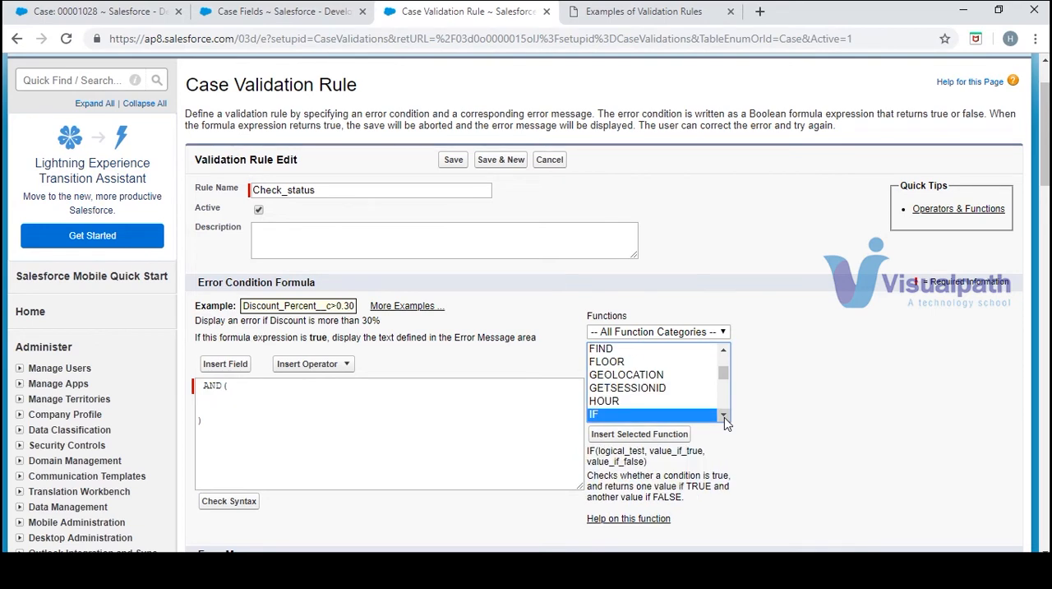
key(Down)
key(Down)
key(Down)
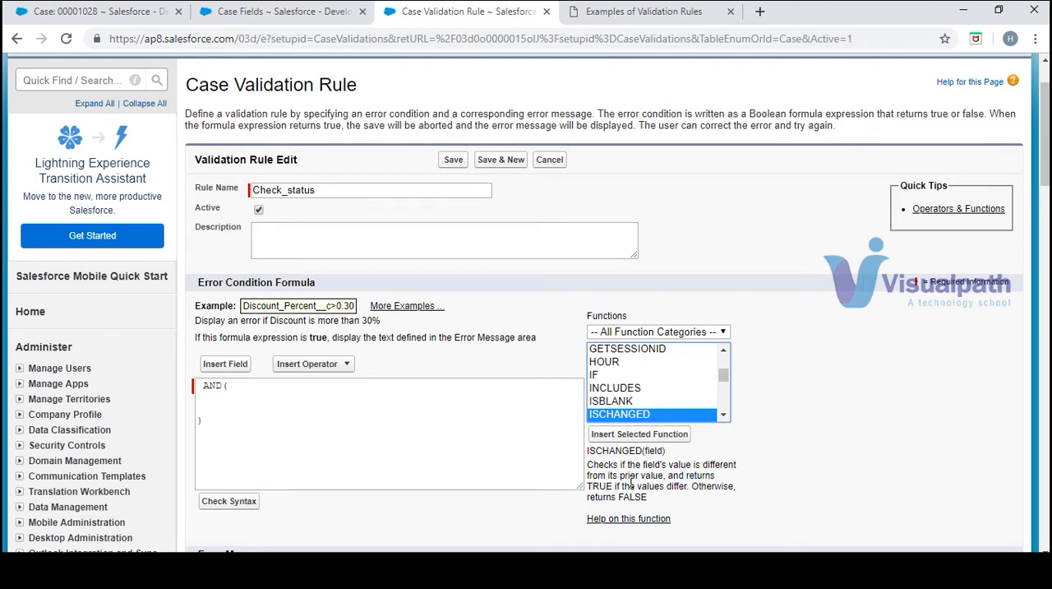
click(636, 433)
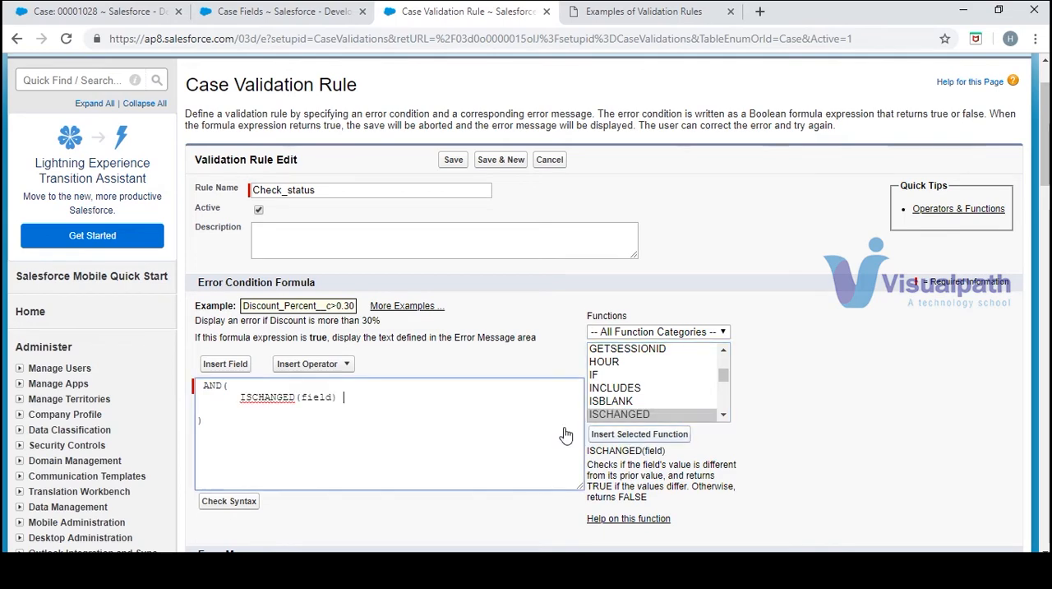
Replace ISCHANGED's field placeholder with the Case Status field and add a comma after the condition, as in the sample
double_click(316, 397)
click(217, 364)
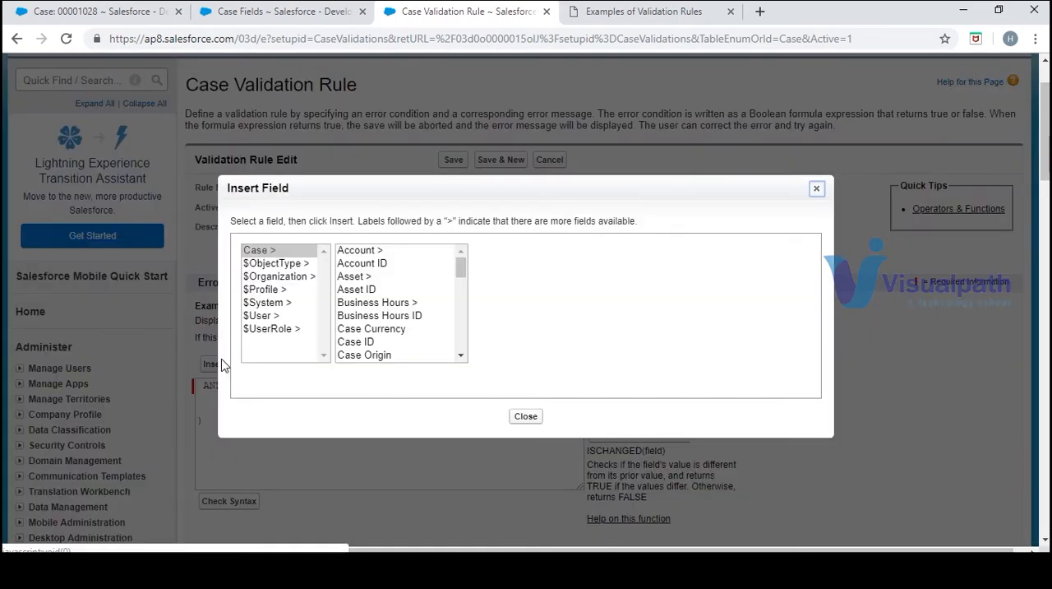
drag(462, 355, 463, 355)
key(s)
key(s)
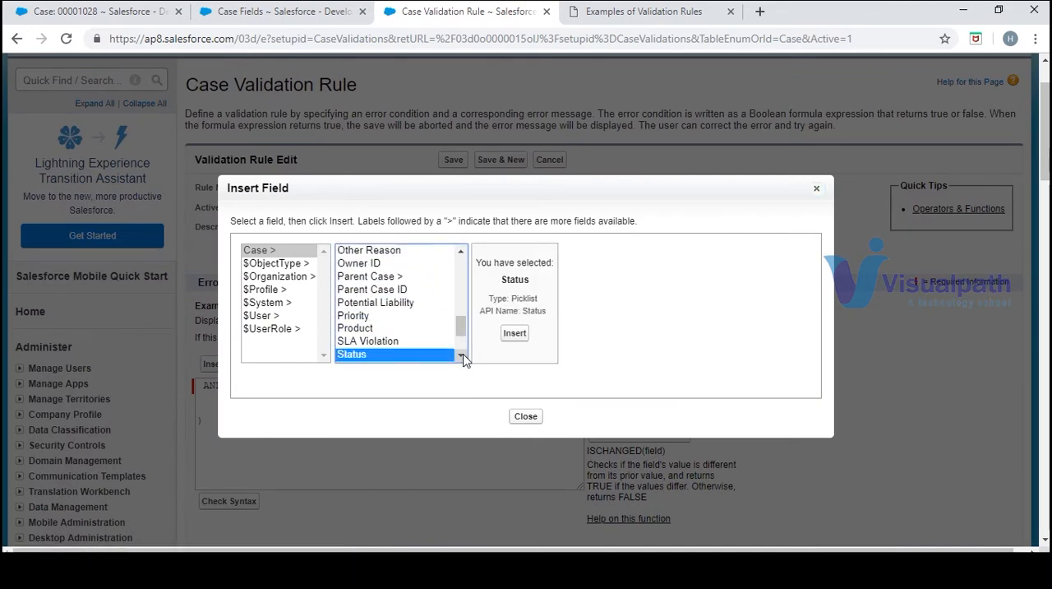
click(531, 332)
text())
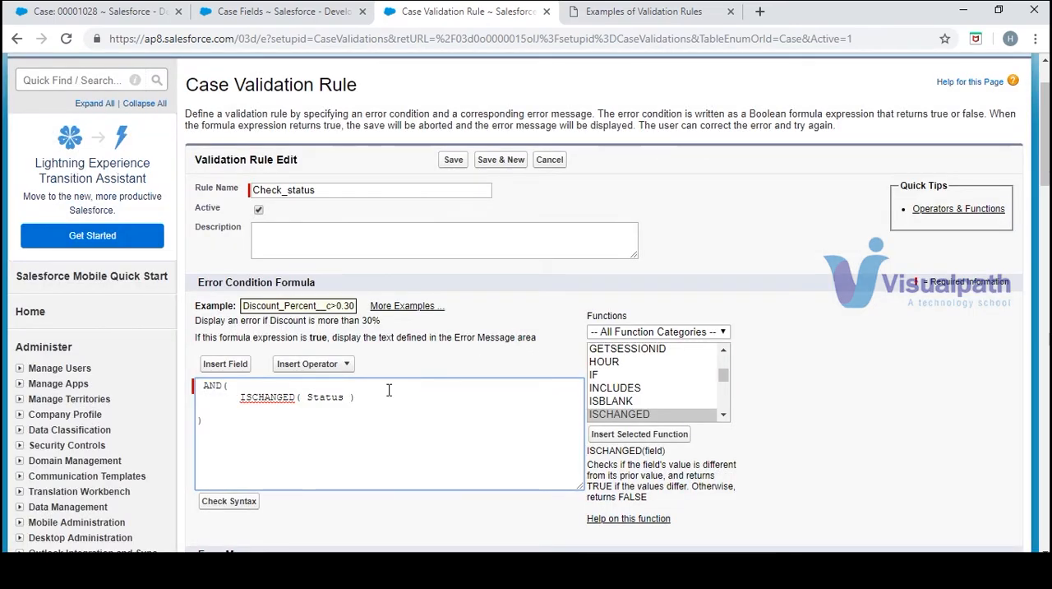
click(662, 11)
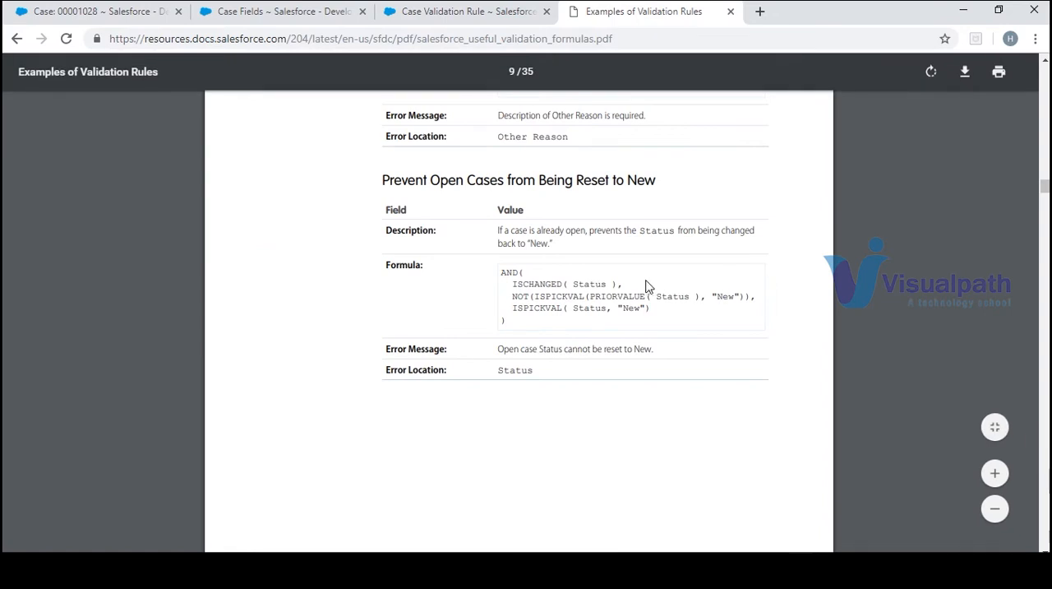
click(444, 17)
text(,)
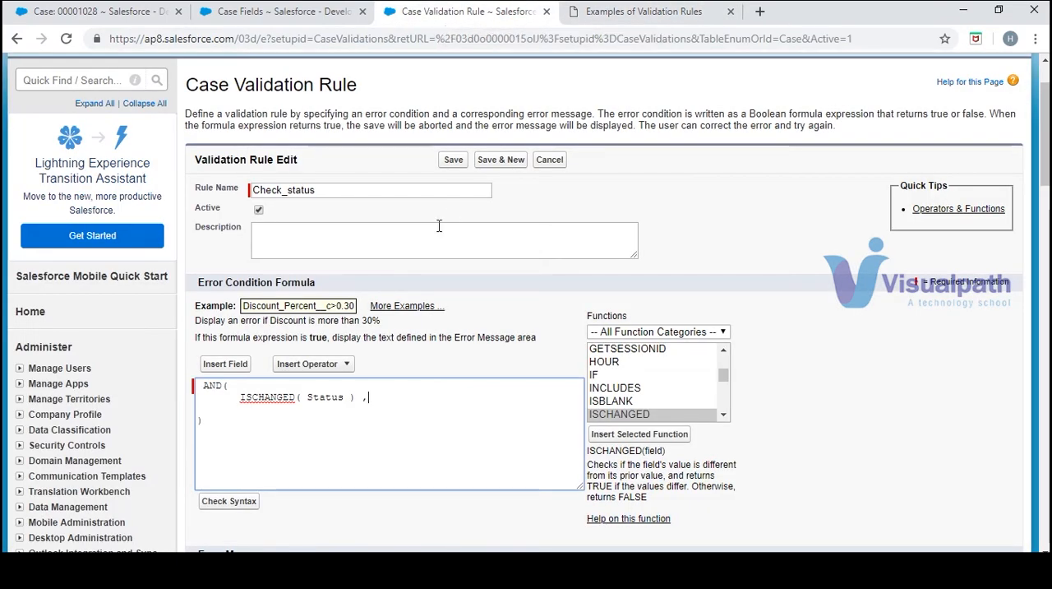
Find NOT among the available functions and insert it into the error condition formula
click(724, 415)
key(n)
key(Return)
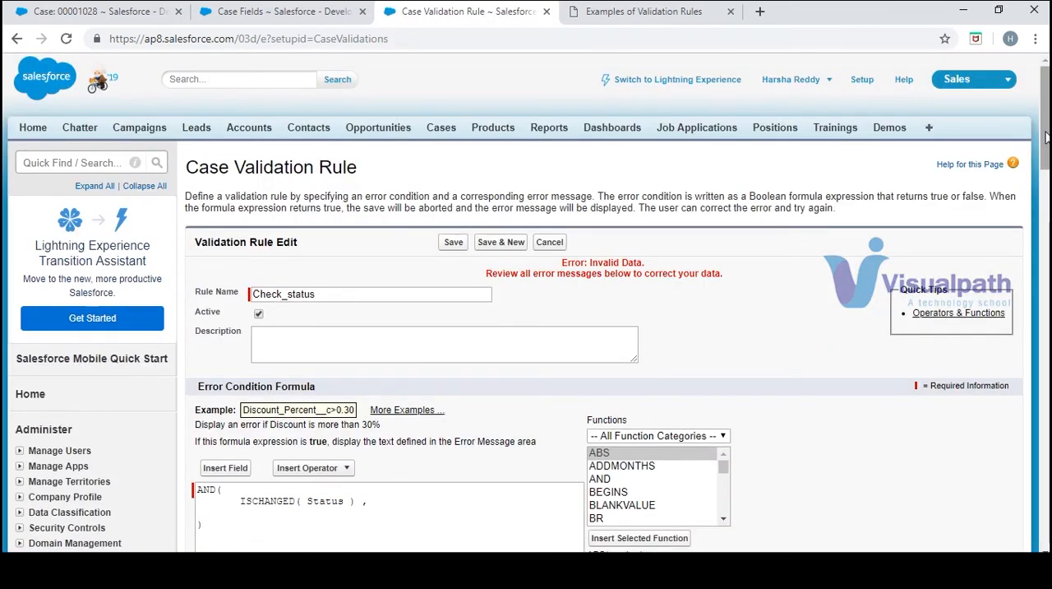
scroll(696, 159, down, 5)
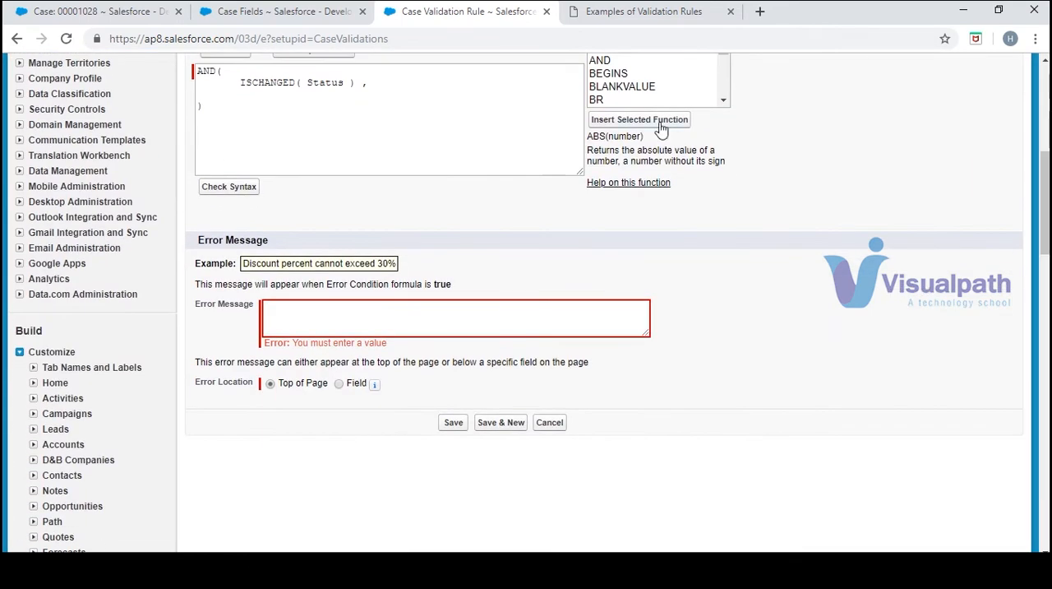
click(725, 102)
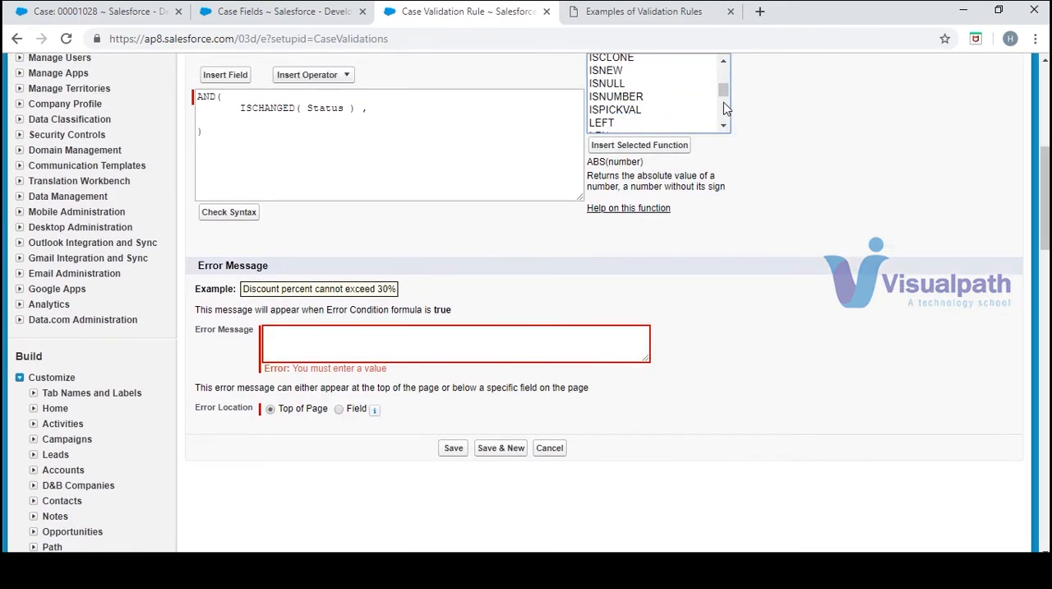
key(n)
click(677, 148)
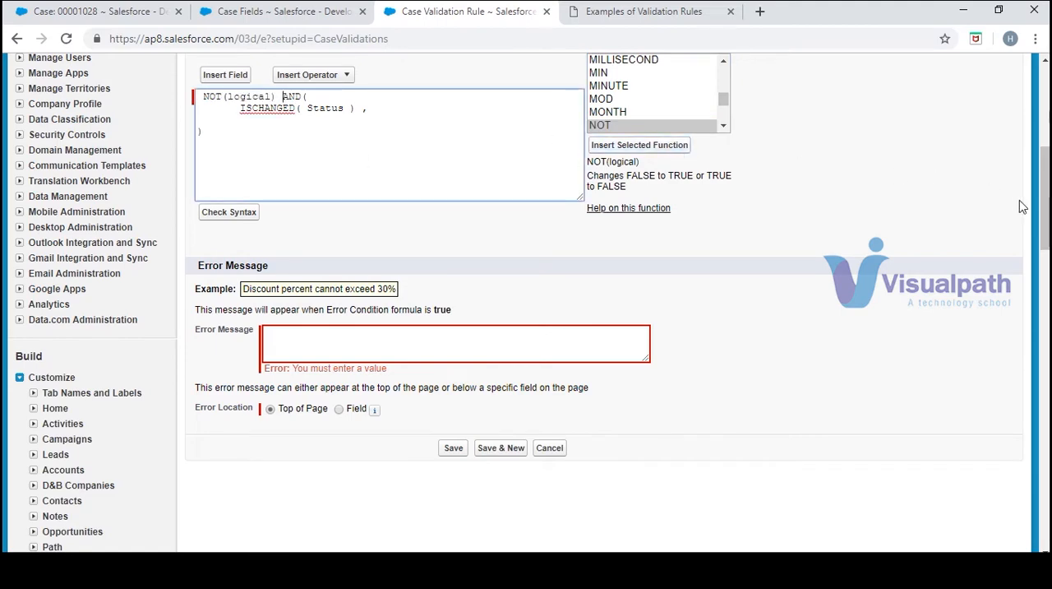
Move the NOT function from before AND to after the ISCHANGED condition and delete its logical placeholder
scroll(1045, 217, up, 2)
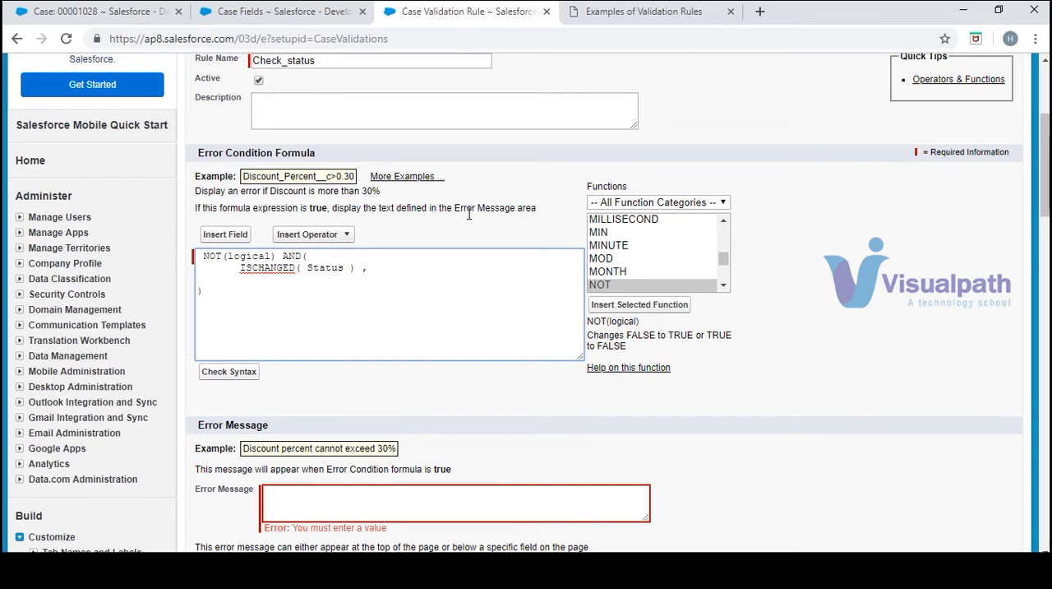
key(shift+Left)
key(shift+Left)
key(shift+Left)
key(shift+Left)
key(shift+Left)
key(shift+Left)
key(shift+Left)
key(shift+Left)
key(shift+Left)
key(shift+Left)
key(shift+Left)
key(shift+Left)
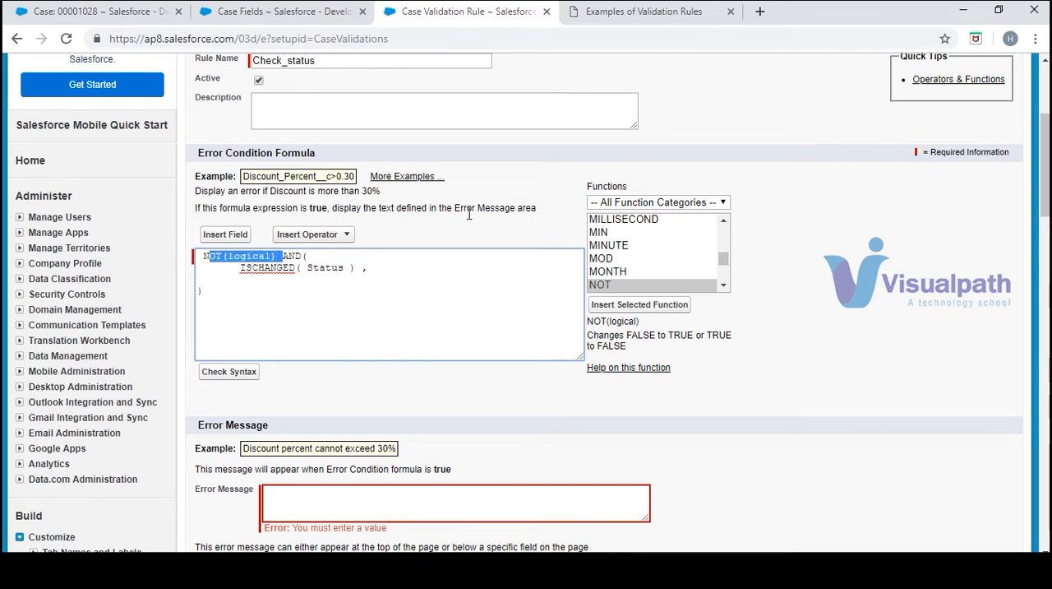
key(BackSpace)
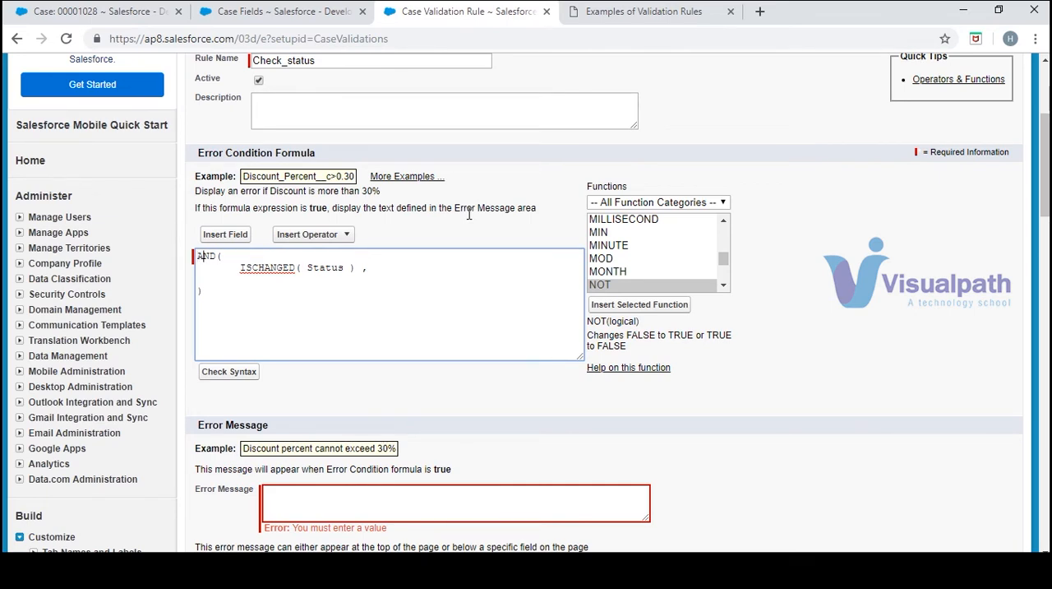
key(Right)
text(NOT(logical))
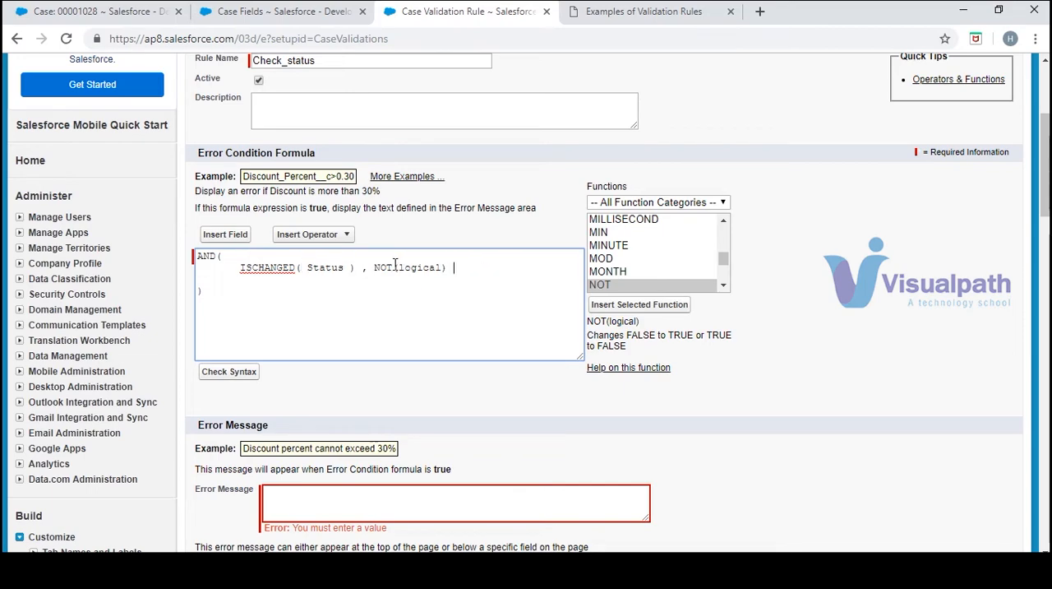
double_click(422, 269)
key(BackSpace)
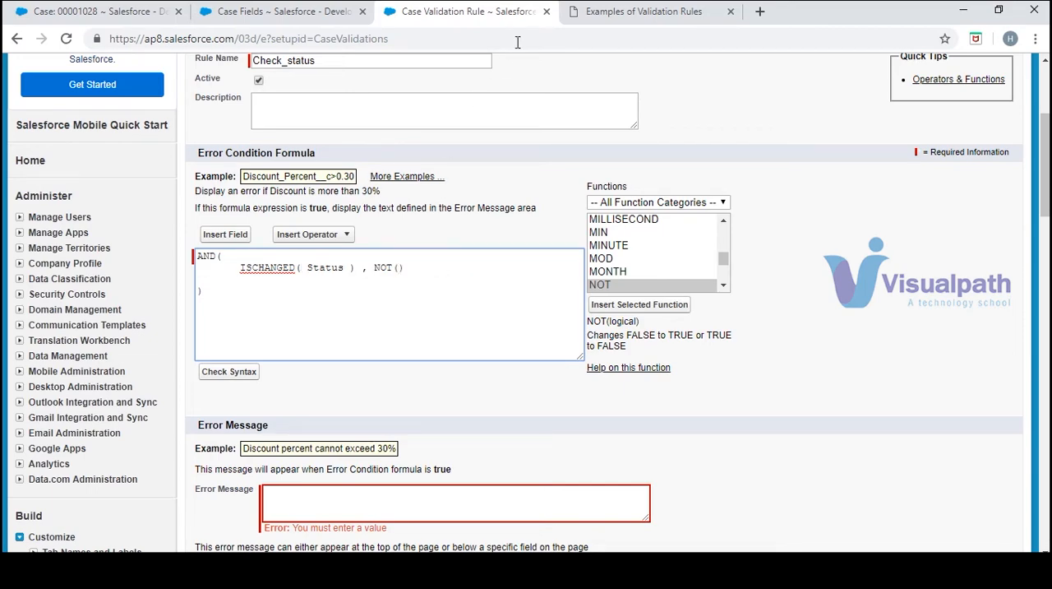
Following the sample, insert the ISPICKVAL function inside NOT's parentheses and delete its picklist_field placeholder
click(619, 13)
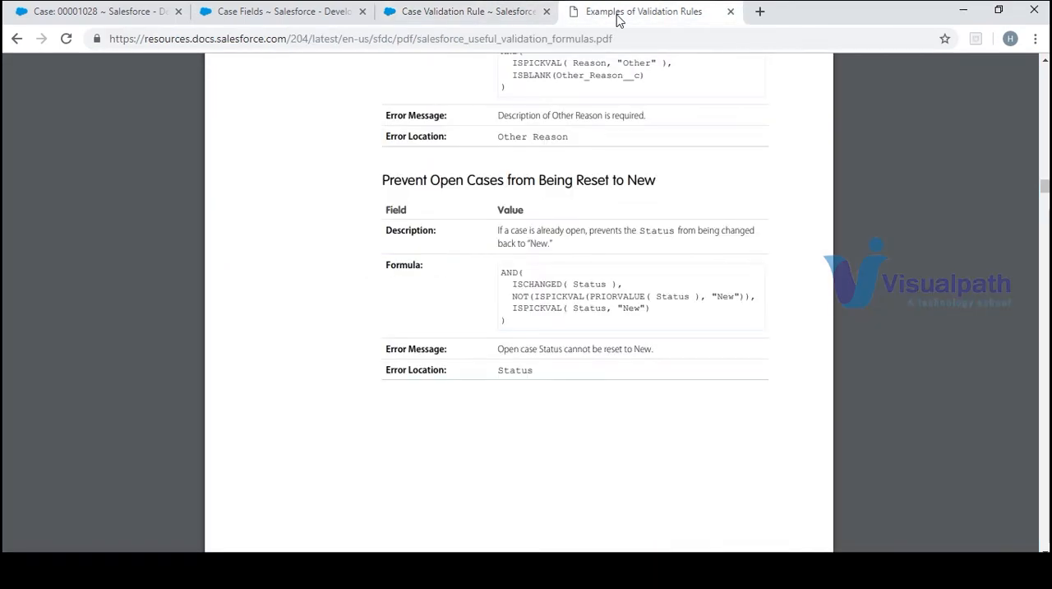
click(457, 12)
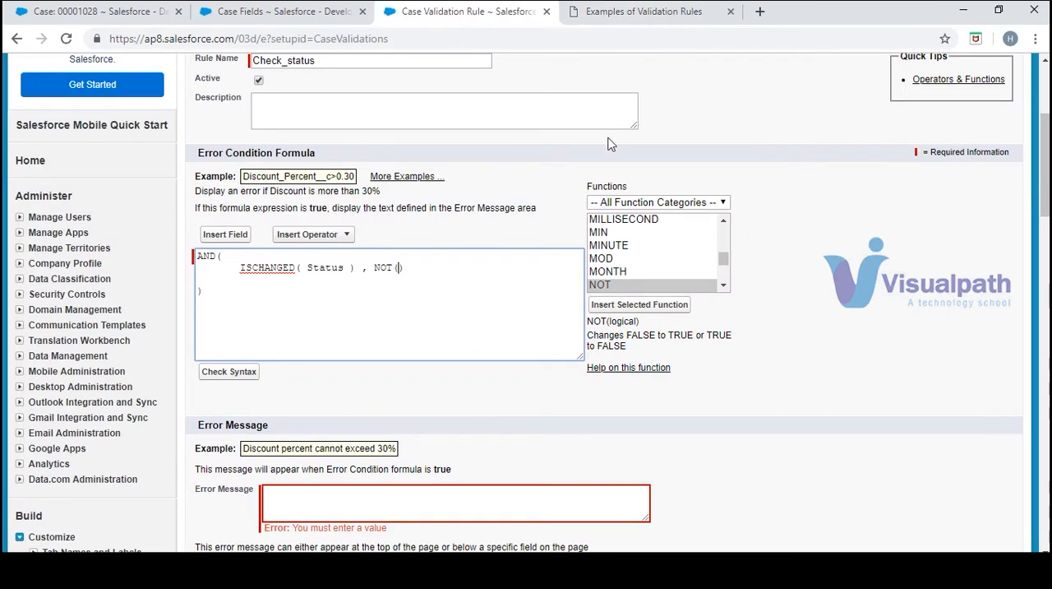
click(725, 284)
key(i)
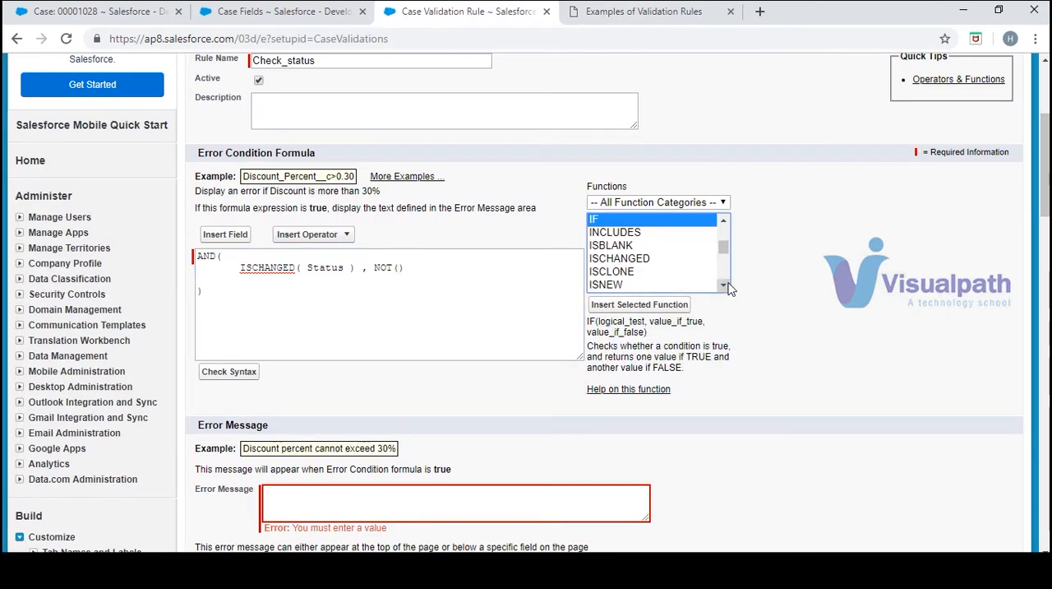
click(724, 287)
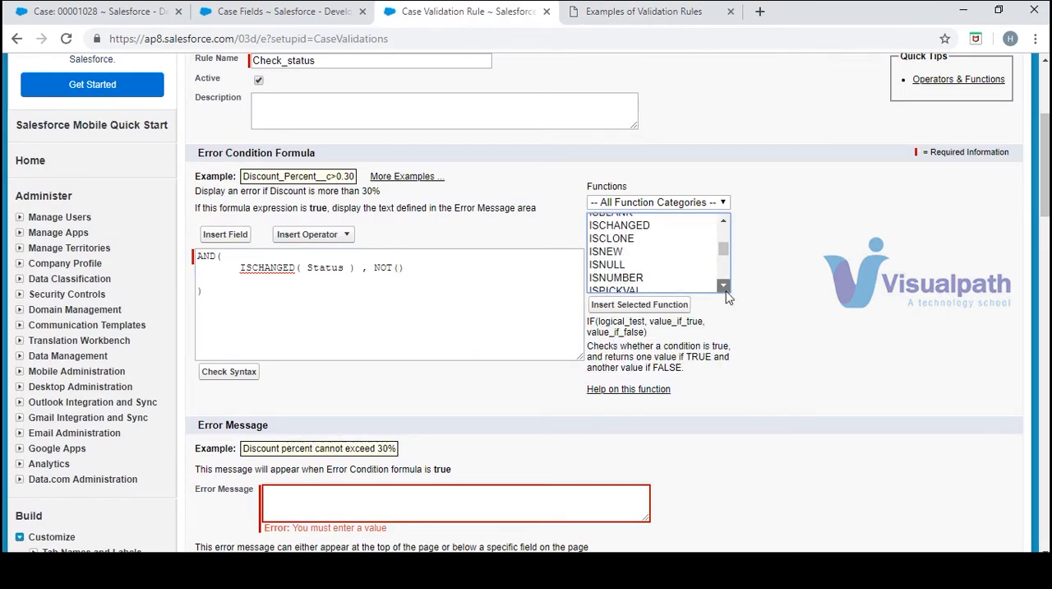
click(726, 290)
click(625, 233)
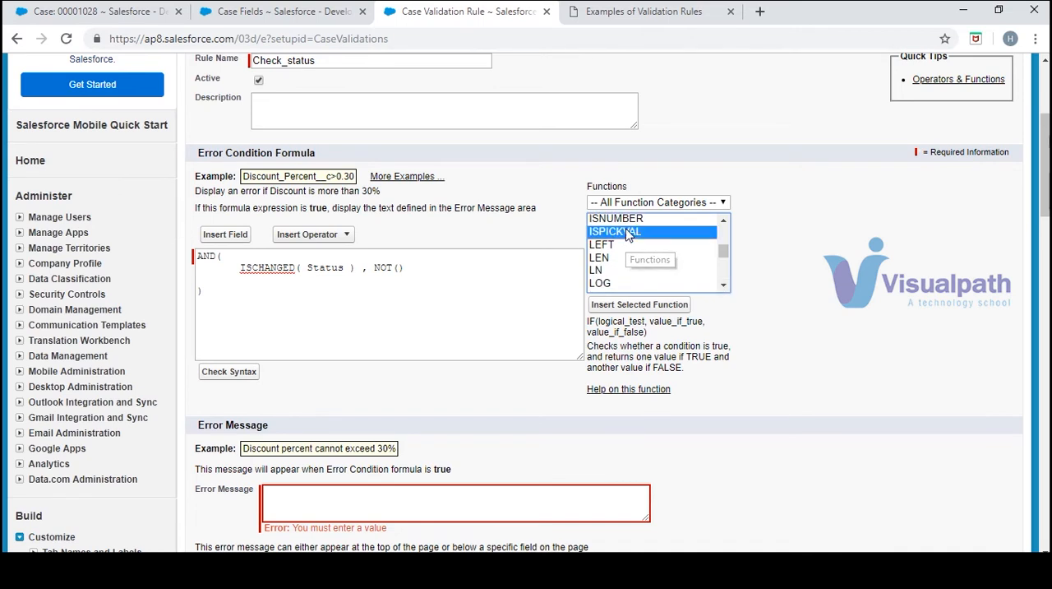
click(656, 305)
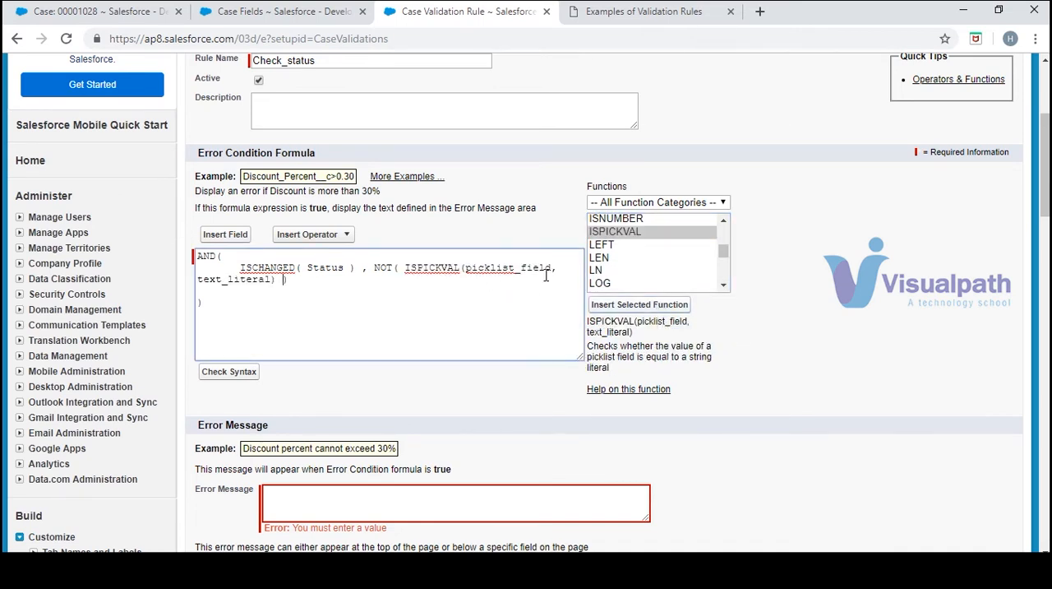
drag(552, 267, 467, 272)
key(BackSpace)
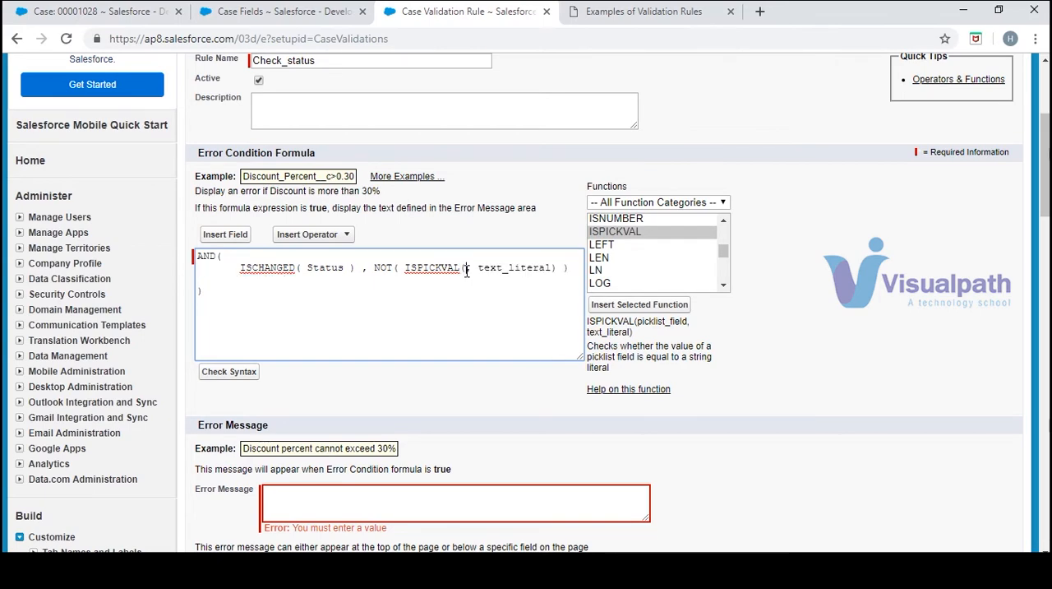
Compare with the sample formula and clear the leftover comma and text_literal placeholder from inside ISPICKVAL's parentheses
click(600, 10)
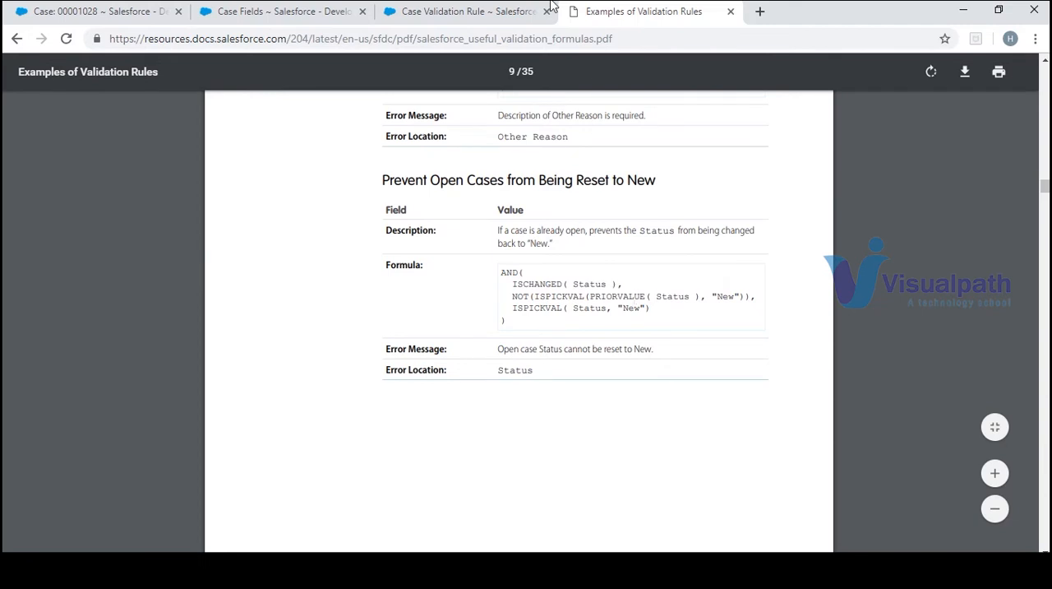
click(521, 15)
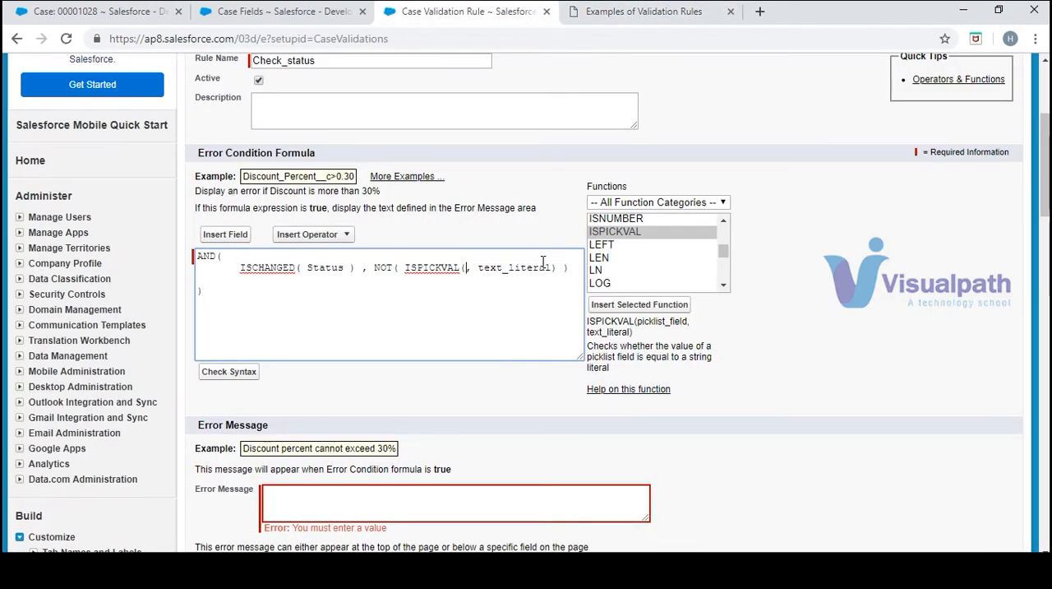
drag(546, 266, 467, 263)
key(BackSpace)
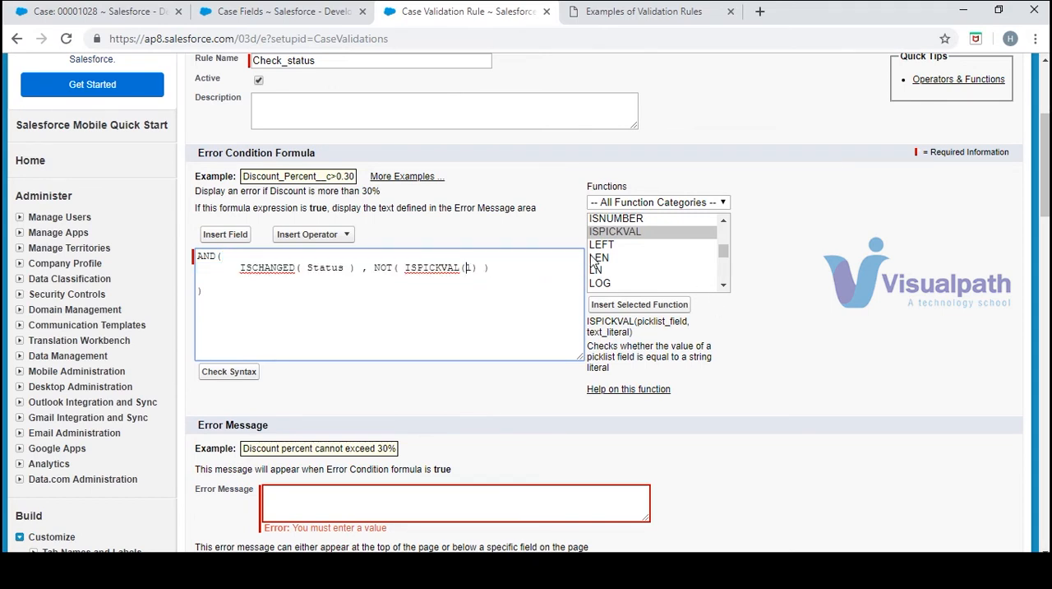
key(Right)
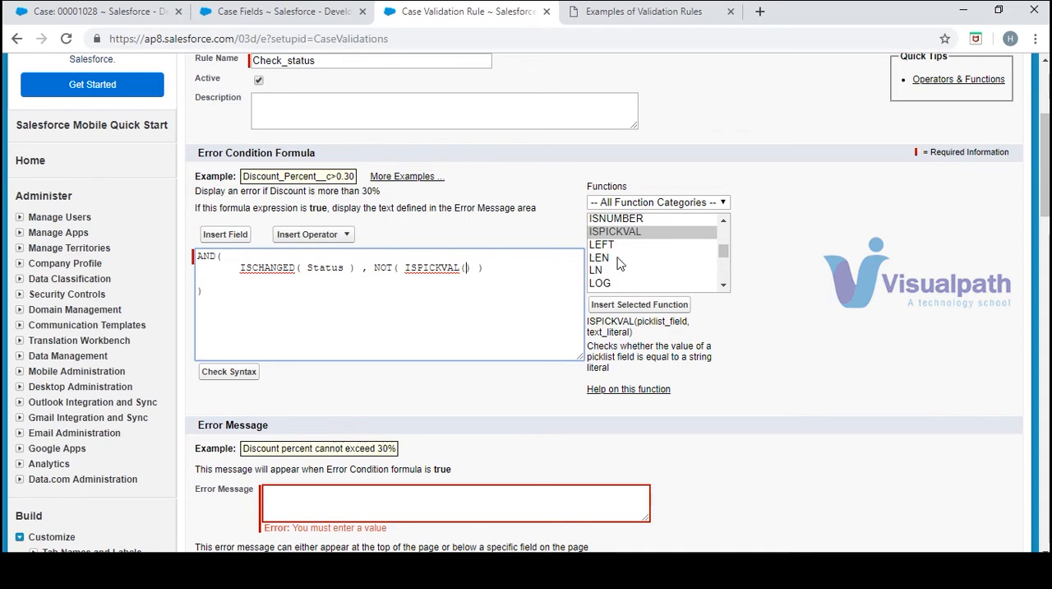
Find PRIORVALUE among the available functions and insert it inside ISPICKVAL's parentheses
click(721, 285)
key(p)
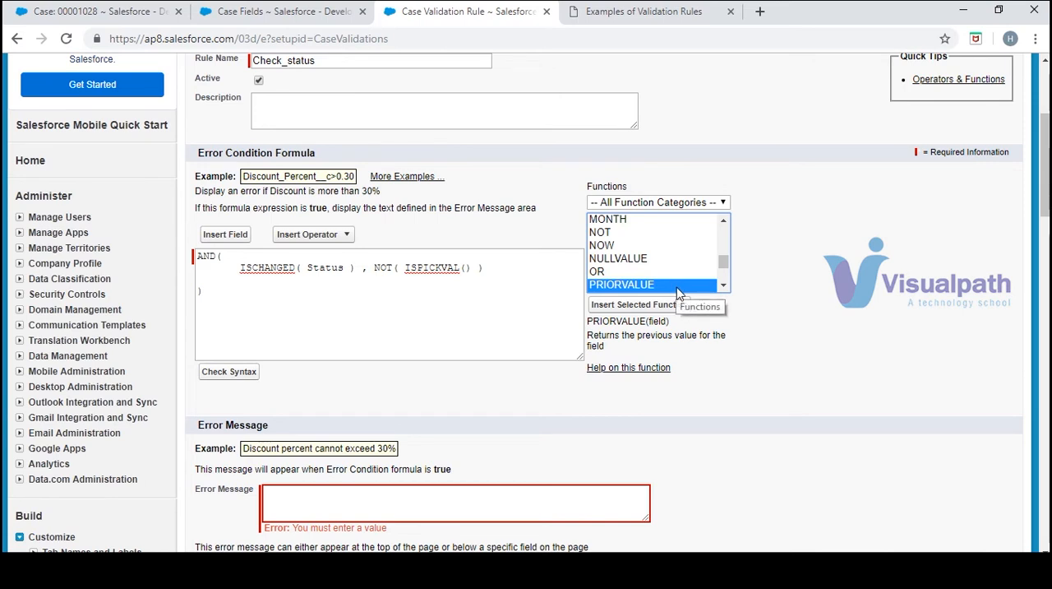
scroll(678, 279, down, 3)
click(674, 308)
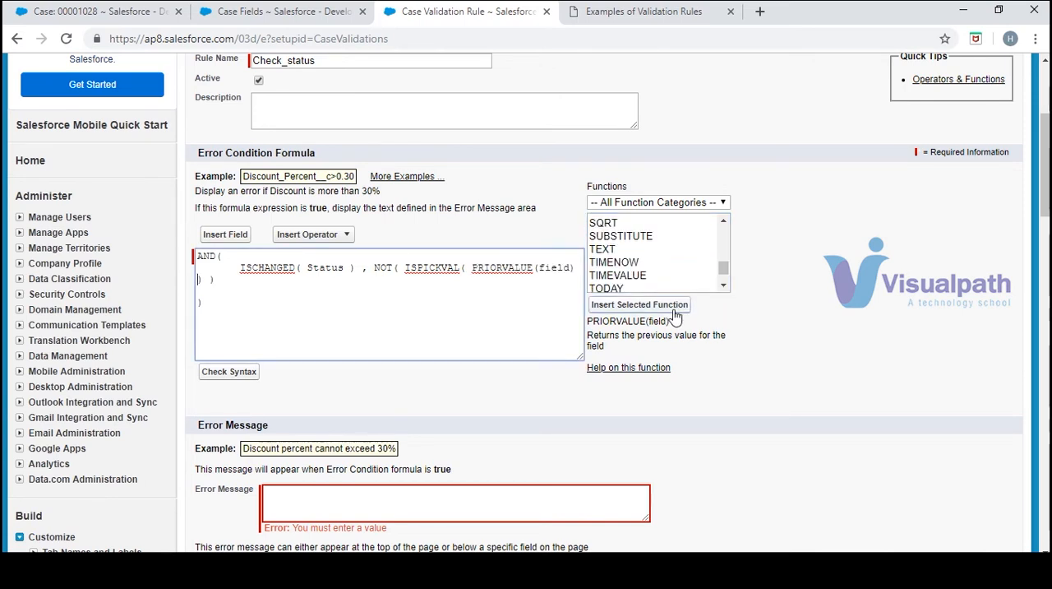
Following the sample, replace PRIORVALUE's field placeholder with Status, copied from the ISCHANGED condition
double_click(557, 270)
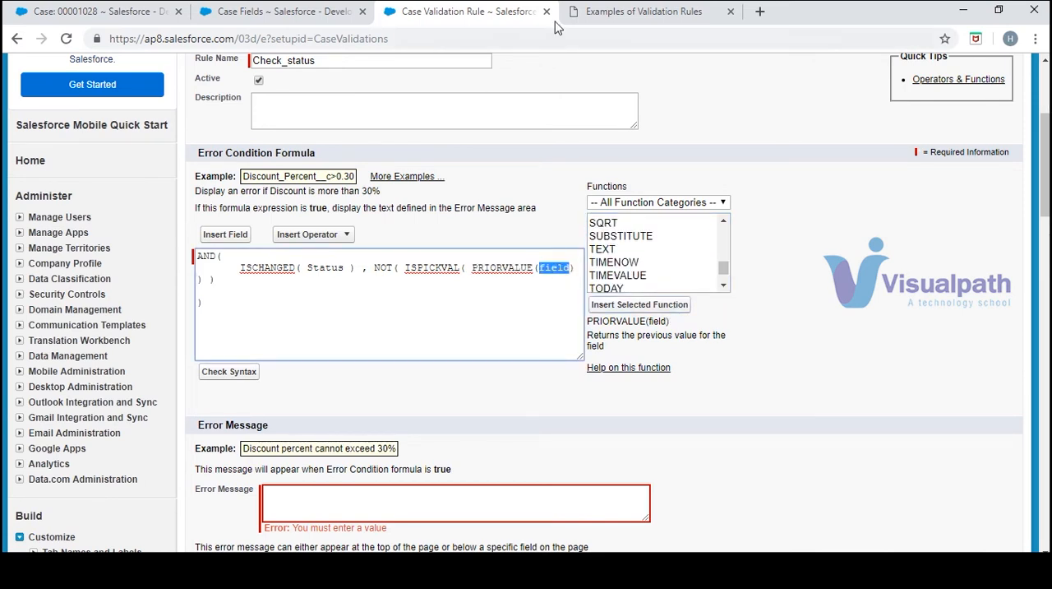
click(605, 16)
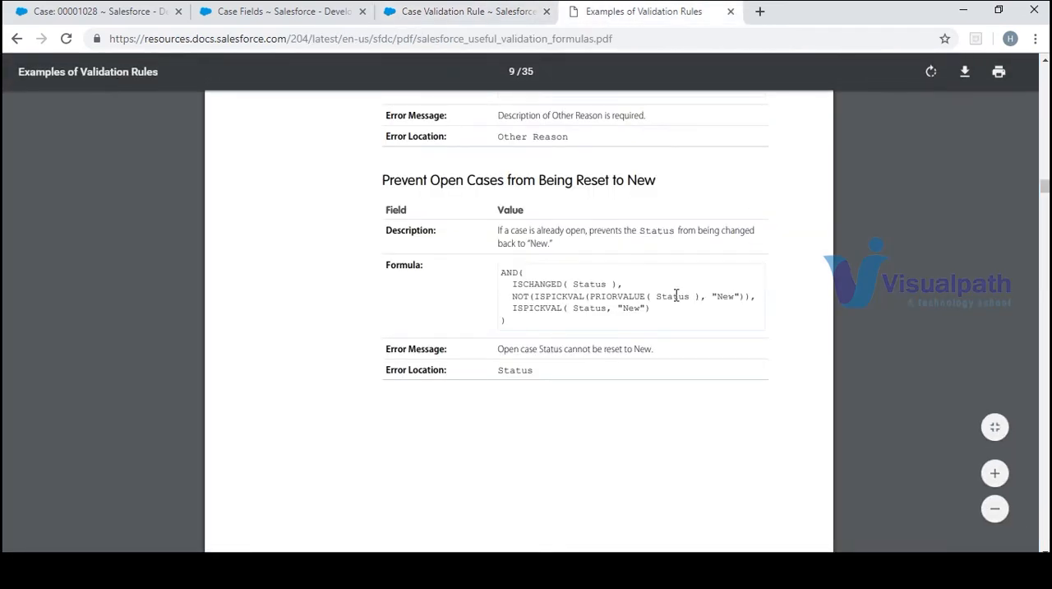
click(480, 11)
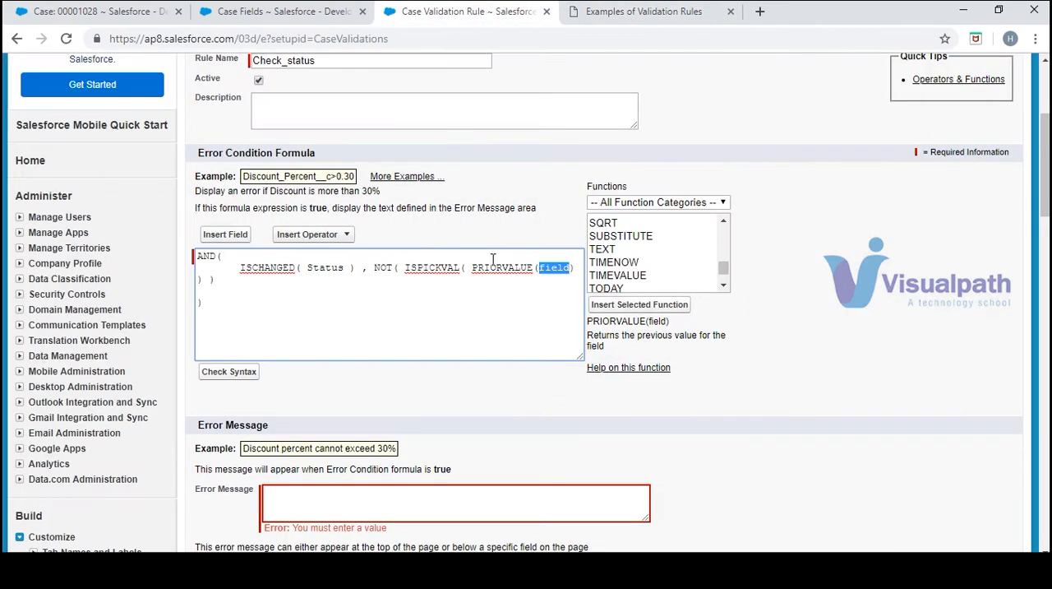
double_click(328, 267)
key(ctrl+c)
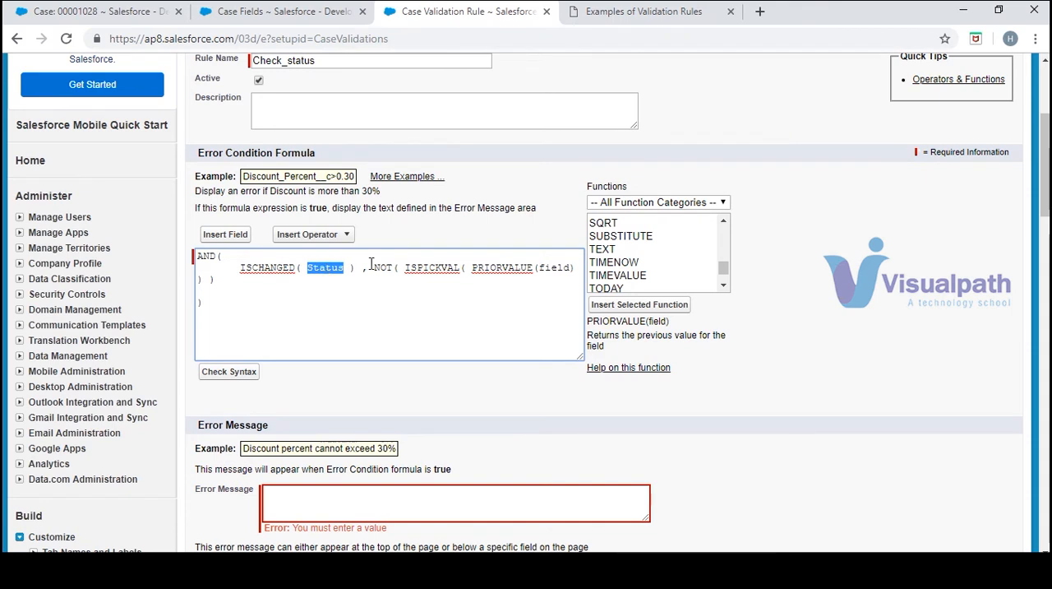
double_click(549, 267)
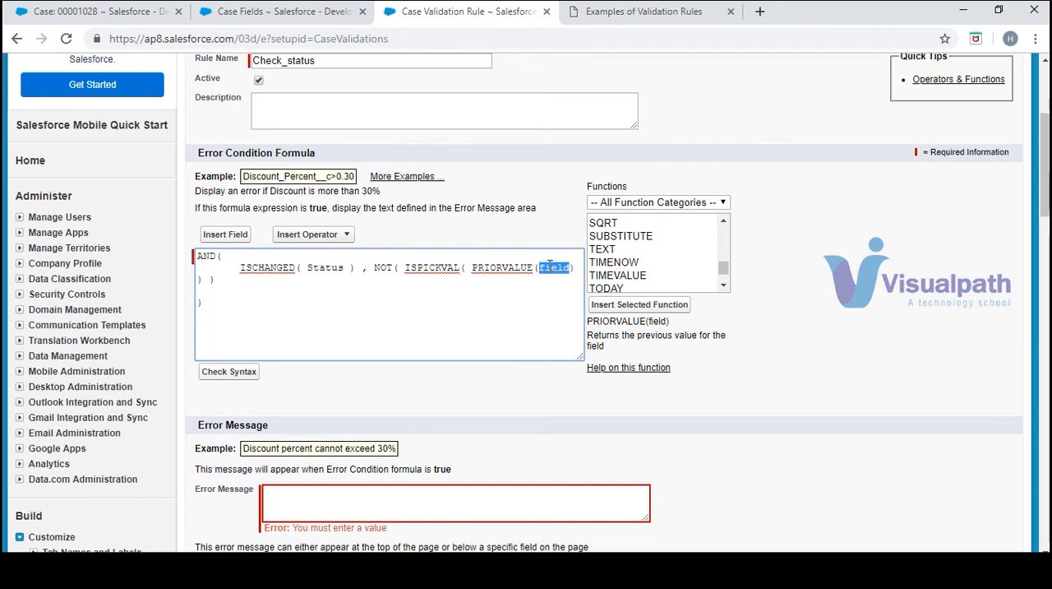
key(ctrl+v)
Add a comma and "New" after PRIORVALUE(Status) as ISPICKVAL's second argument, as in the sample
text(,"")
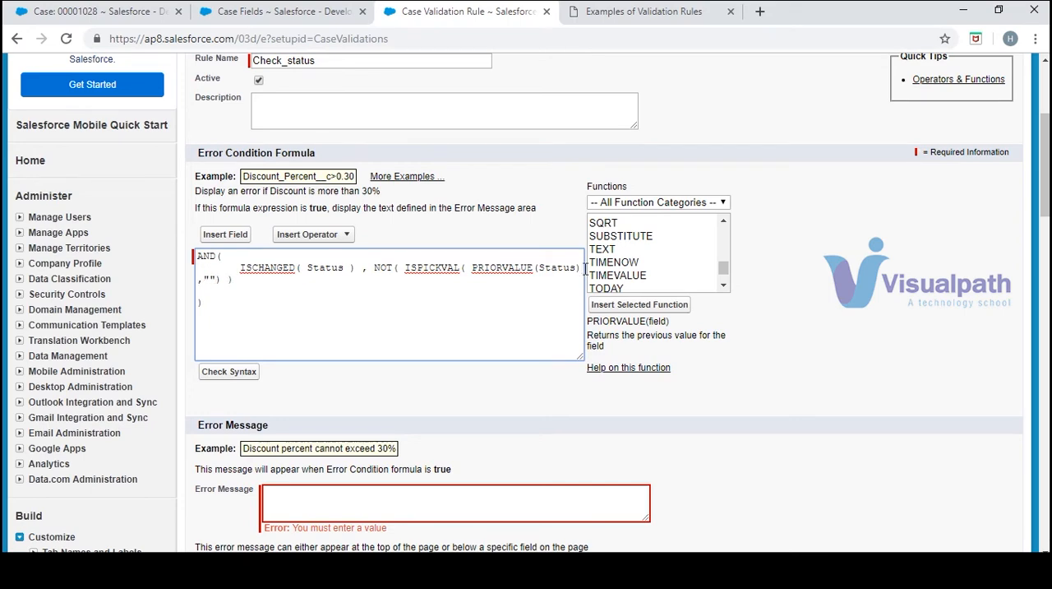
key(Left)
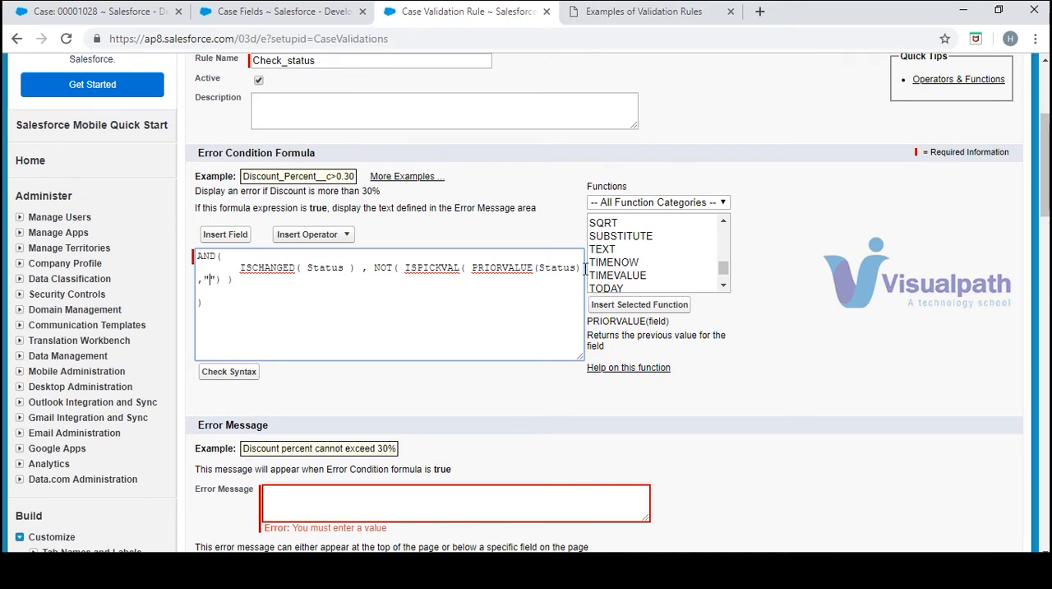
click(633, 30)
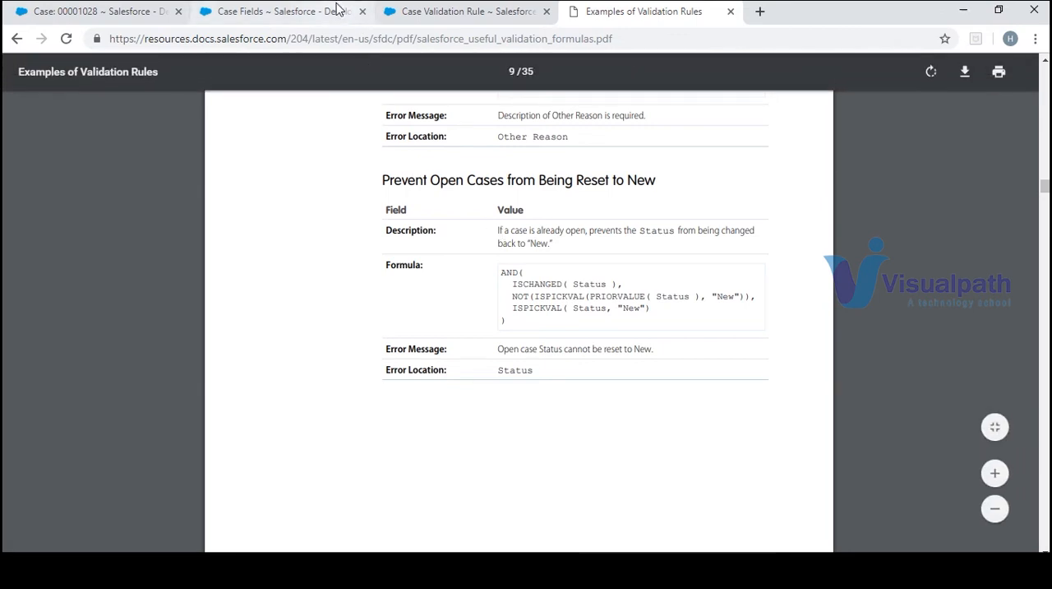
click(413, 16)
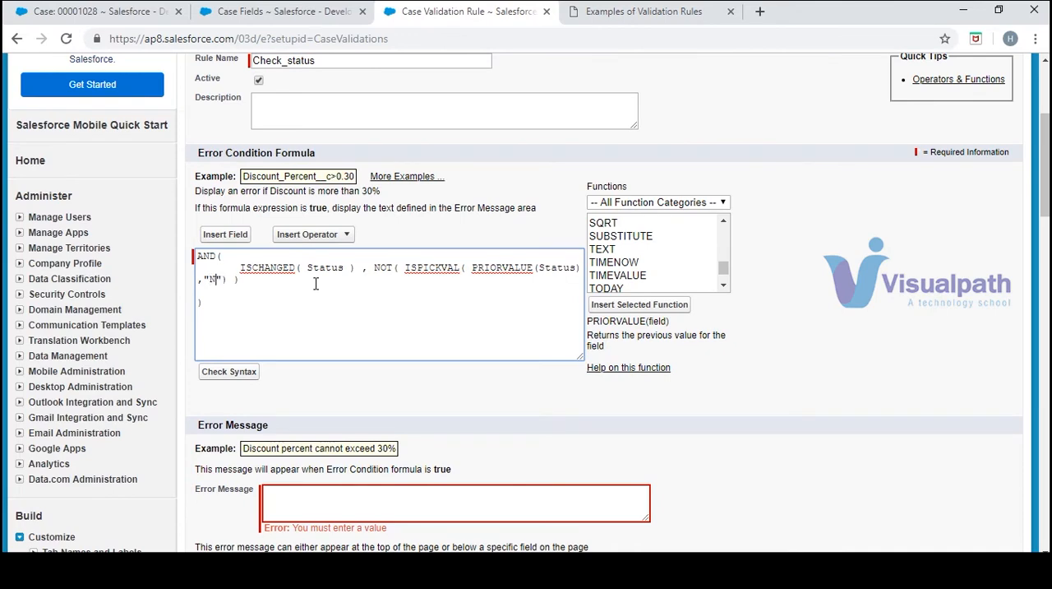
text(ew)
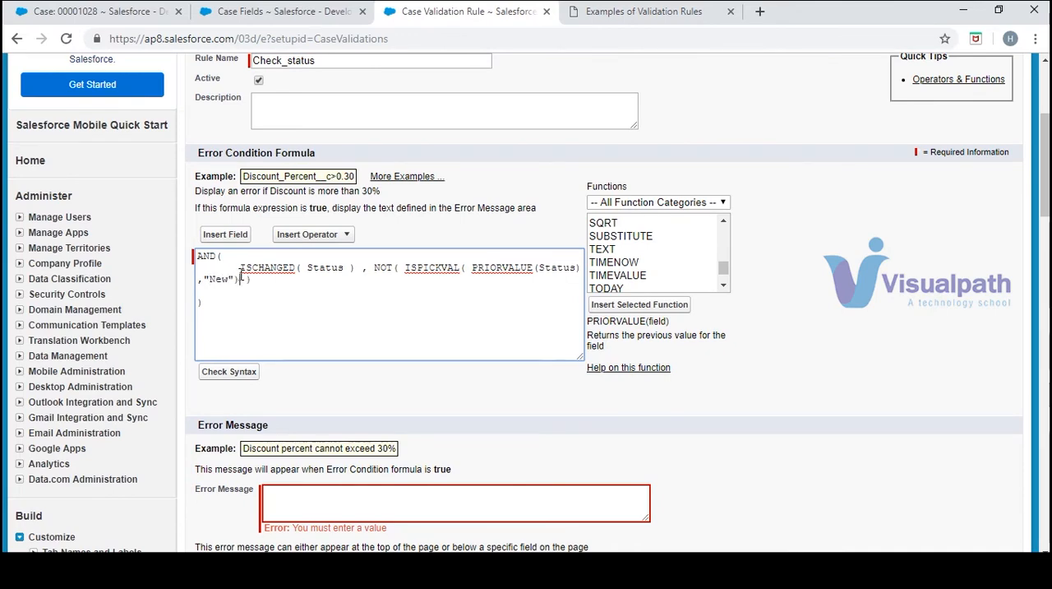
Following the sample, add a comma after the NOT condition and append a second ISPICKVAL() with empty parentheses
click(593, 12)
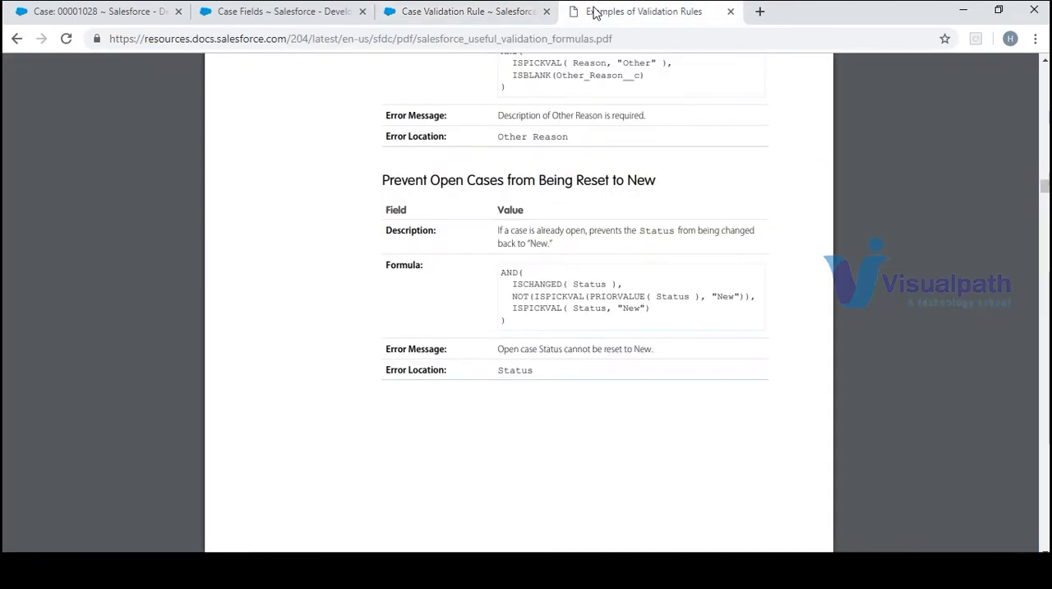
click(416, 5)
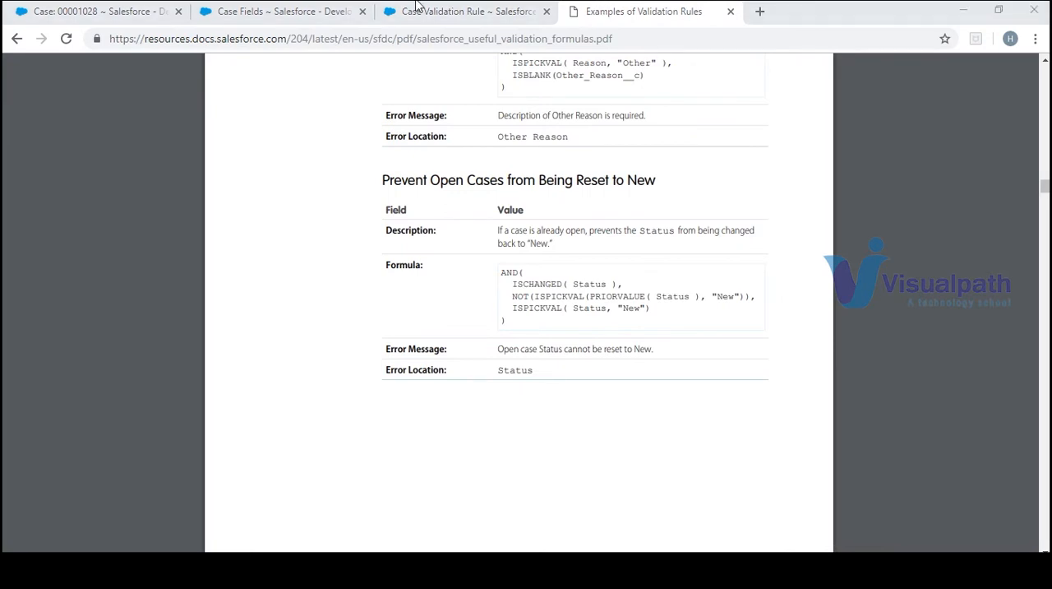
click(423, 15)
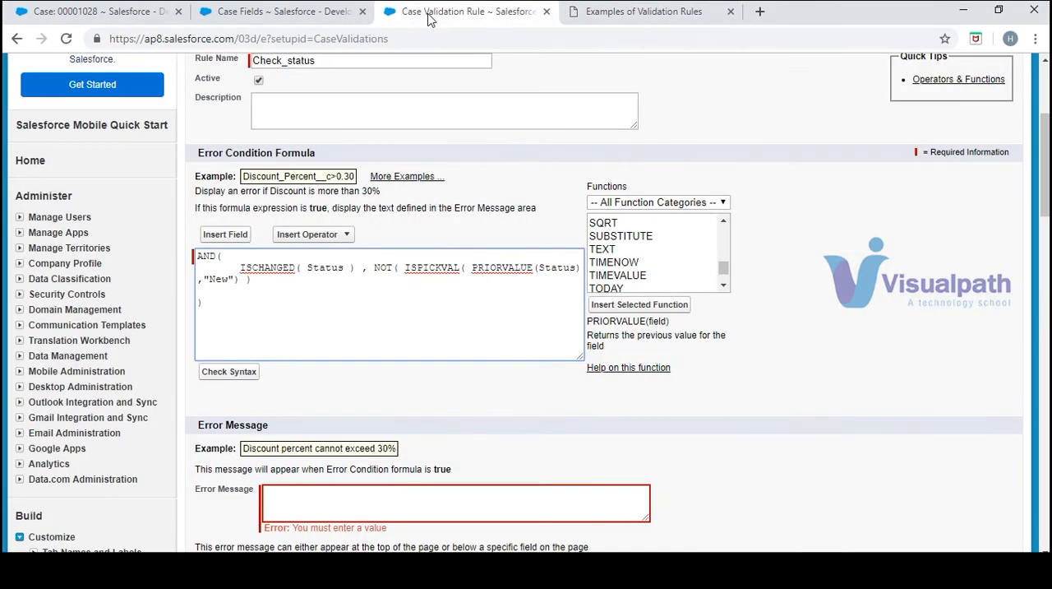
click(280, 294)
click(258, 282)
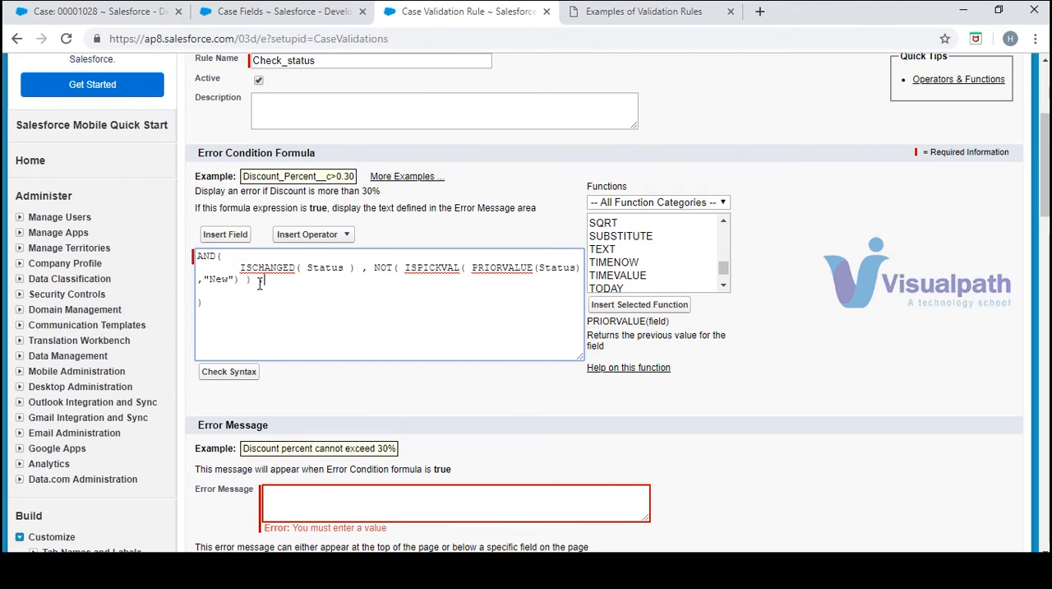
double_click(425, 265)
key(ctrl+c)
click(296, 288)
click(269, 279)
key(ctrl+v)
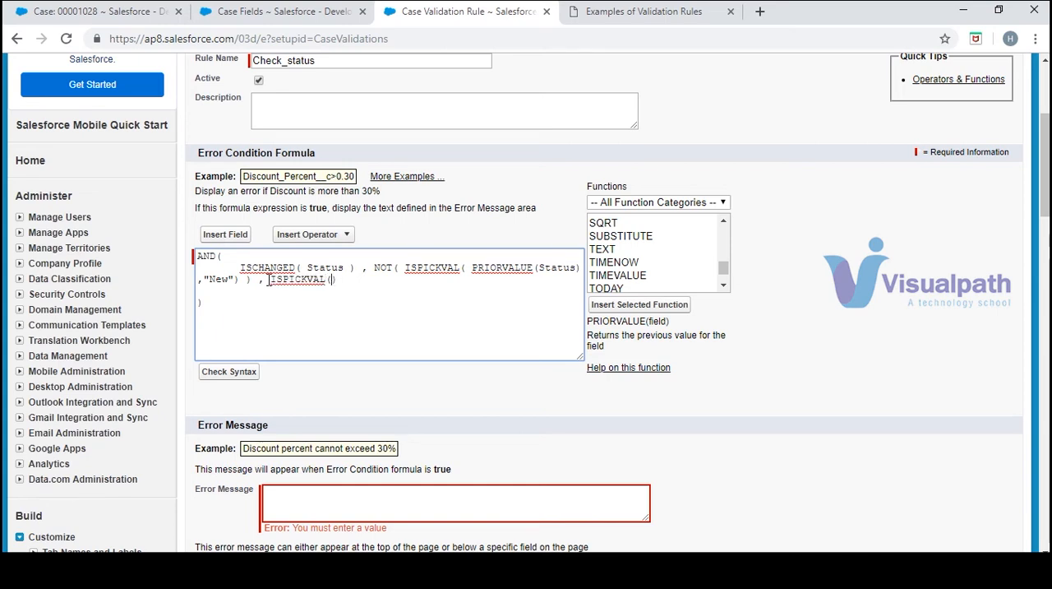
Copy Status from PRIORVALUE into the parentheses of the last ISPICKVAL, as the sample shows
click(596, 10)
click(454, 22)
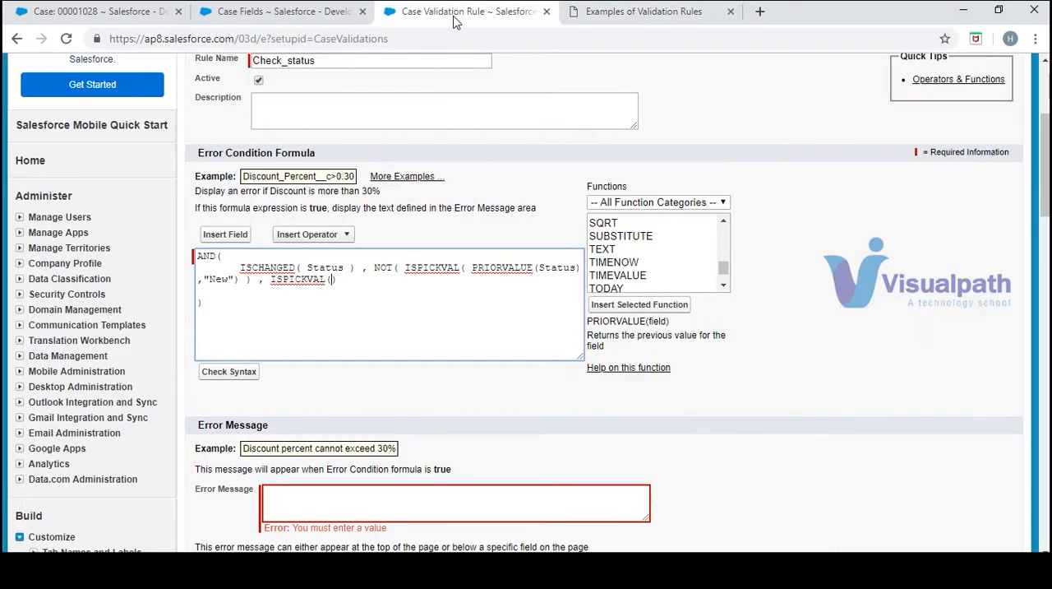
double_click(553, 268)
key(ctrl+c)
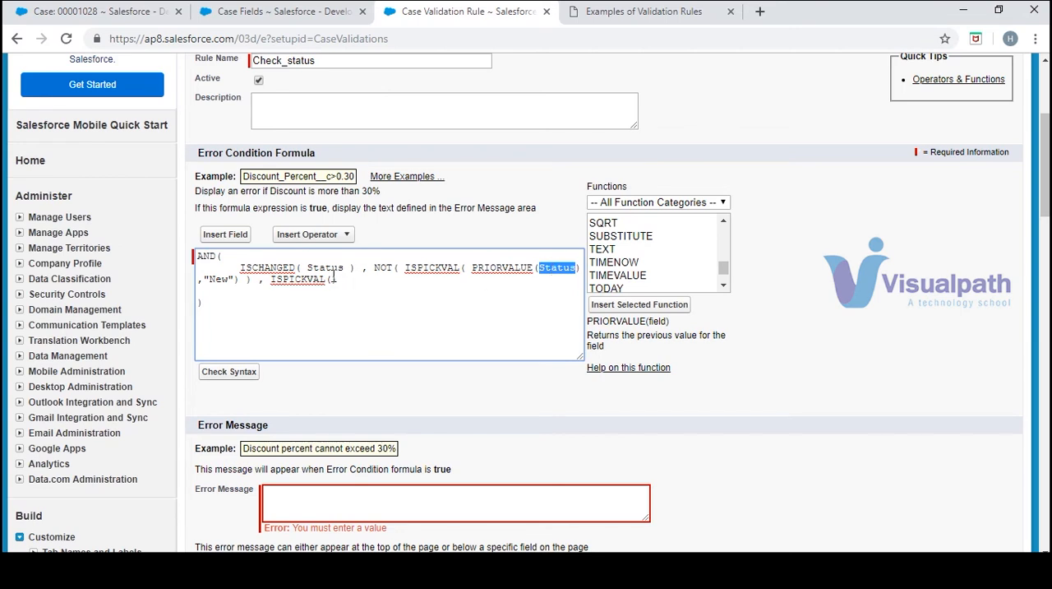
click(331, 279)
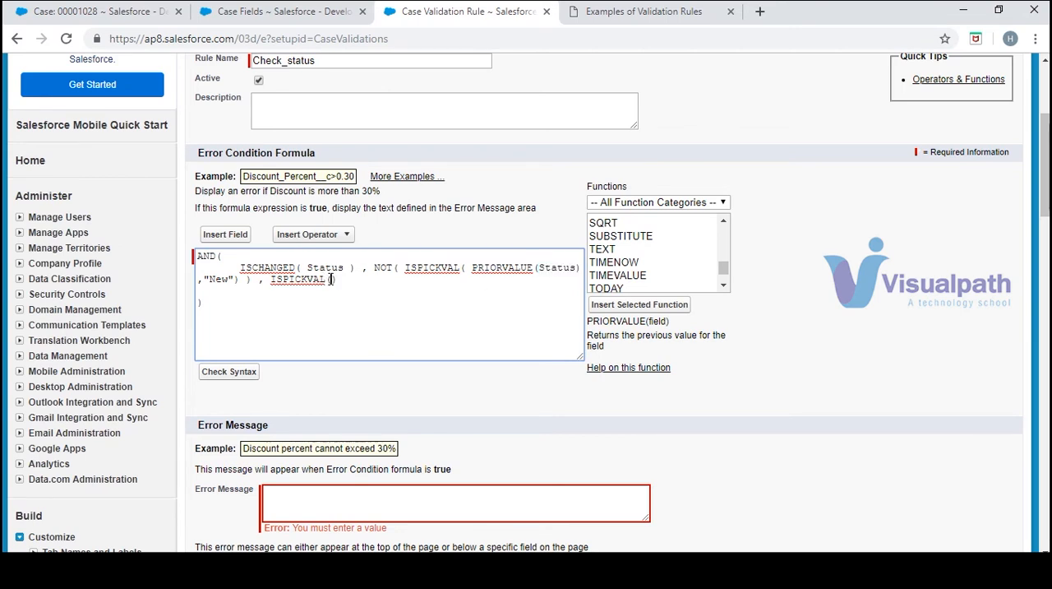
key(ctrl+v)
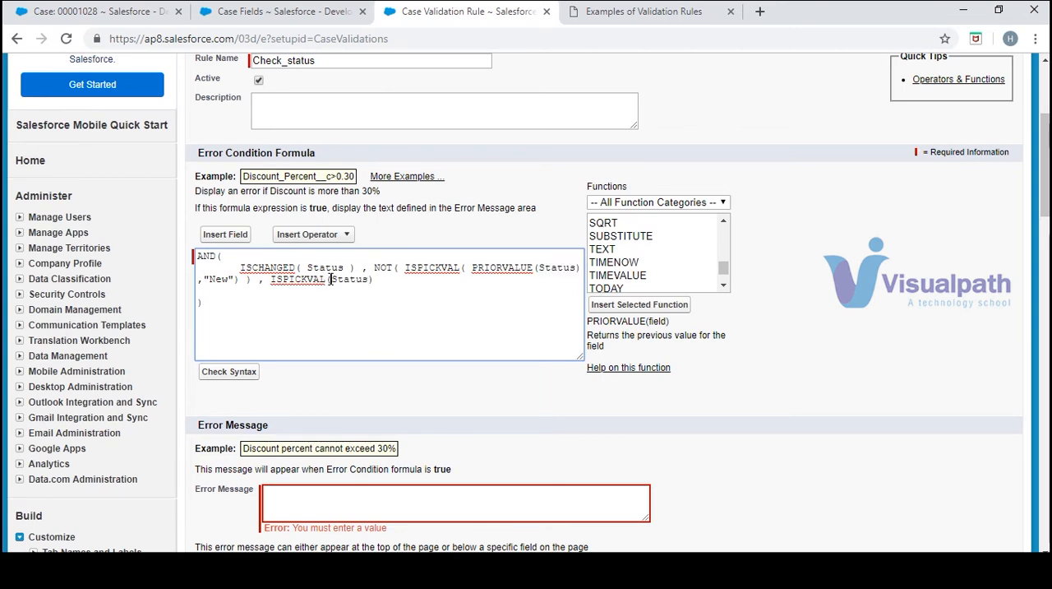
Add "New" as the second argument of the last ISPICKVAL and check the formula's syntax
text())
text(EW)
key(BackSpace)
text(ew)
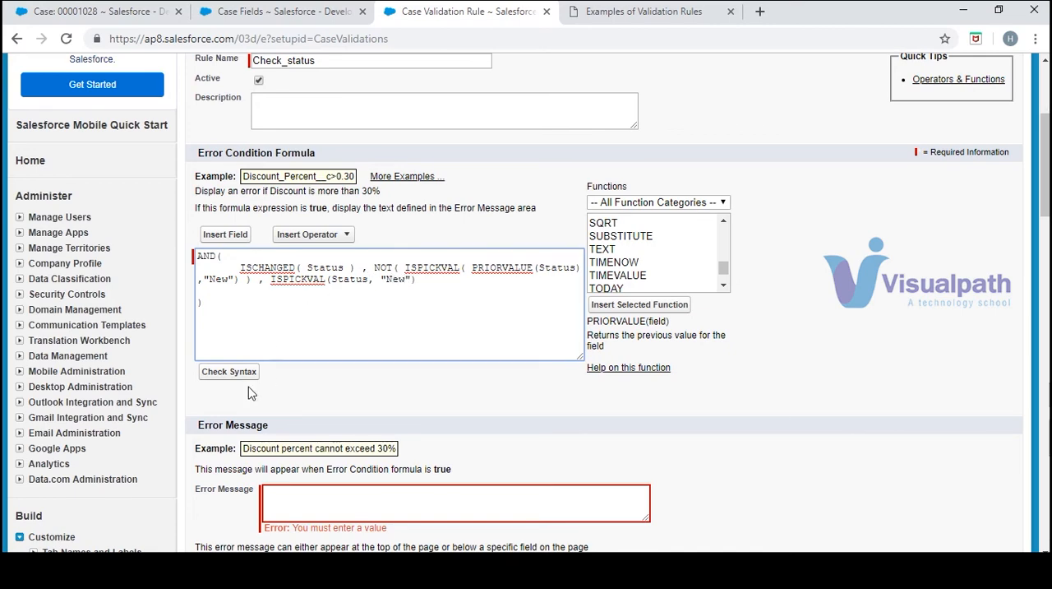
click(244, 370)
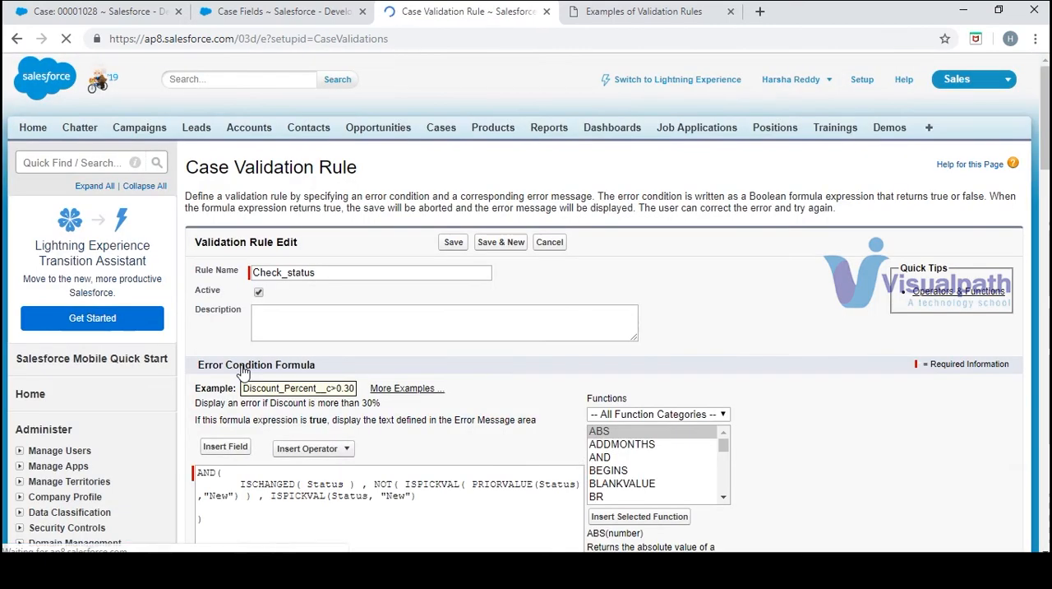
Copy the sample's error message "Open case Status cannot be reset to New." into the rule's Error Message
drag(1045, 128, 1045, 174)
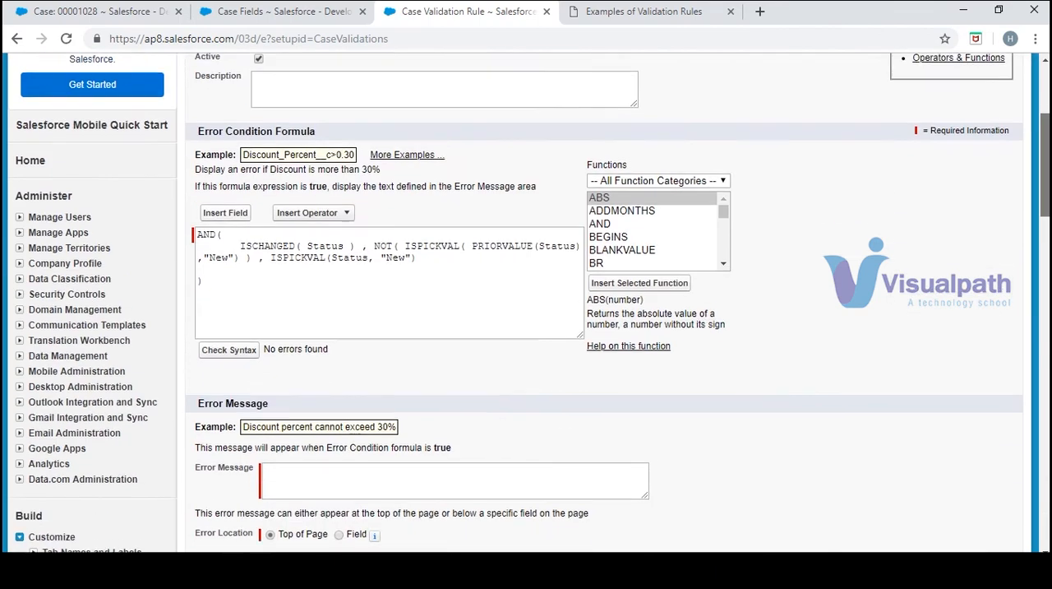
scroll(452, 334, down, 3)
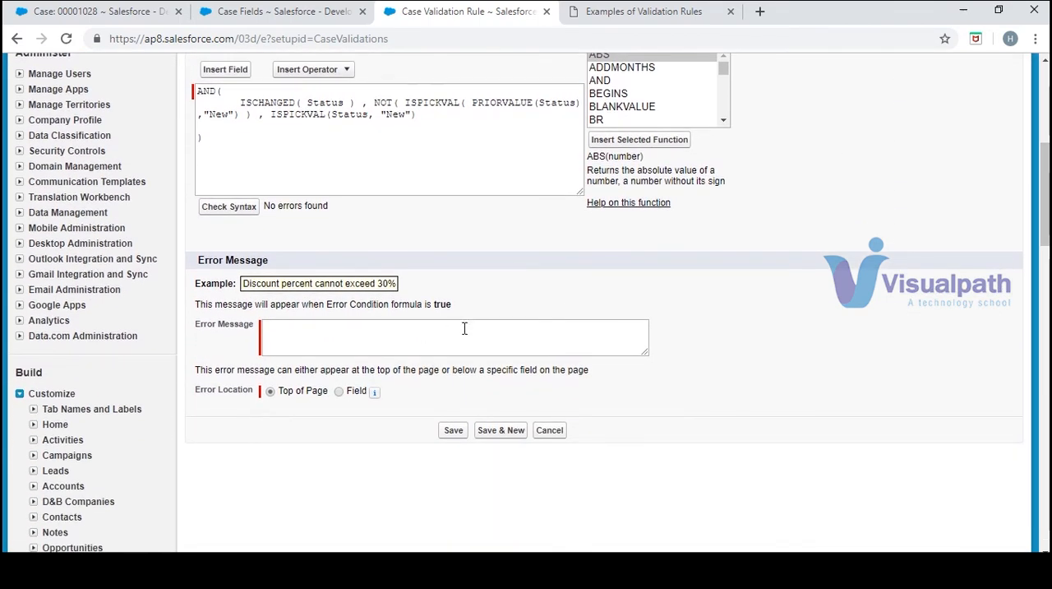
click(464, 328)
click(651, 11)
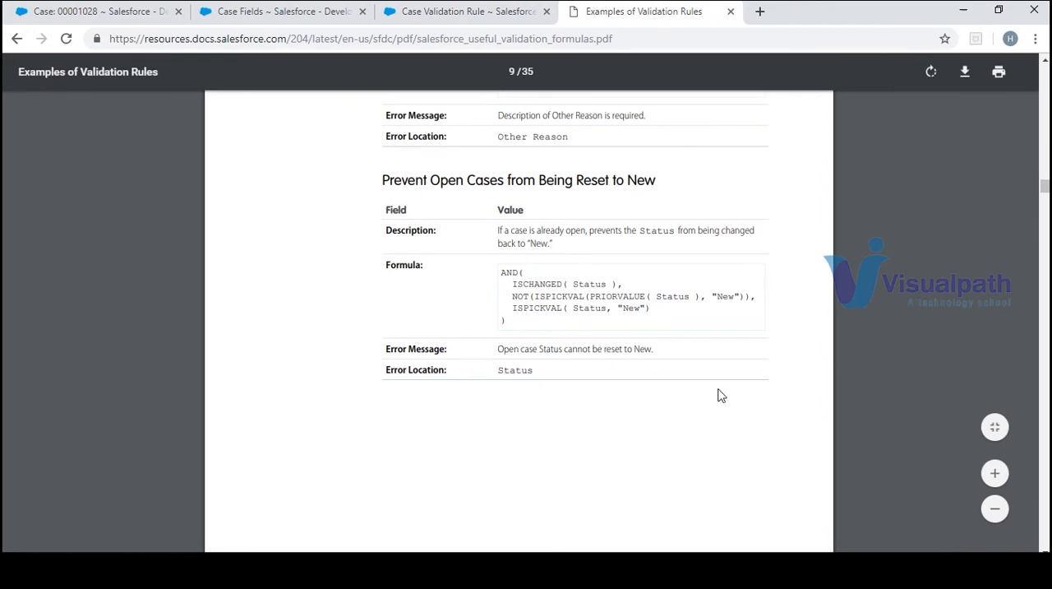
drag(657, 351, 500, 346)
key(ctrl+c)
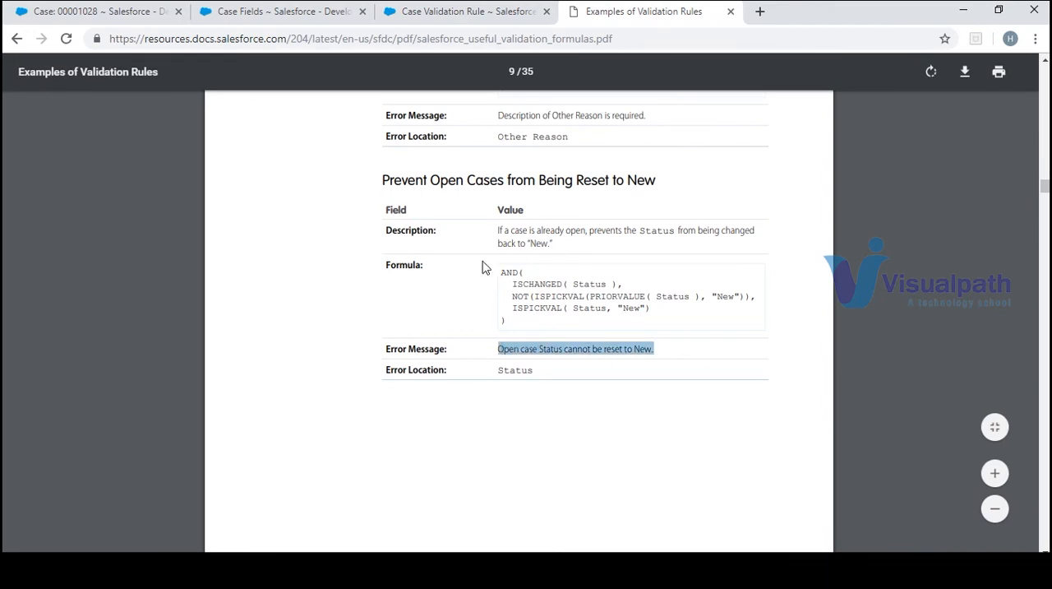
click(447, 10)
key(ctrl+v)
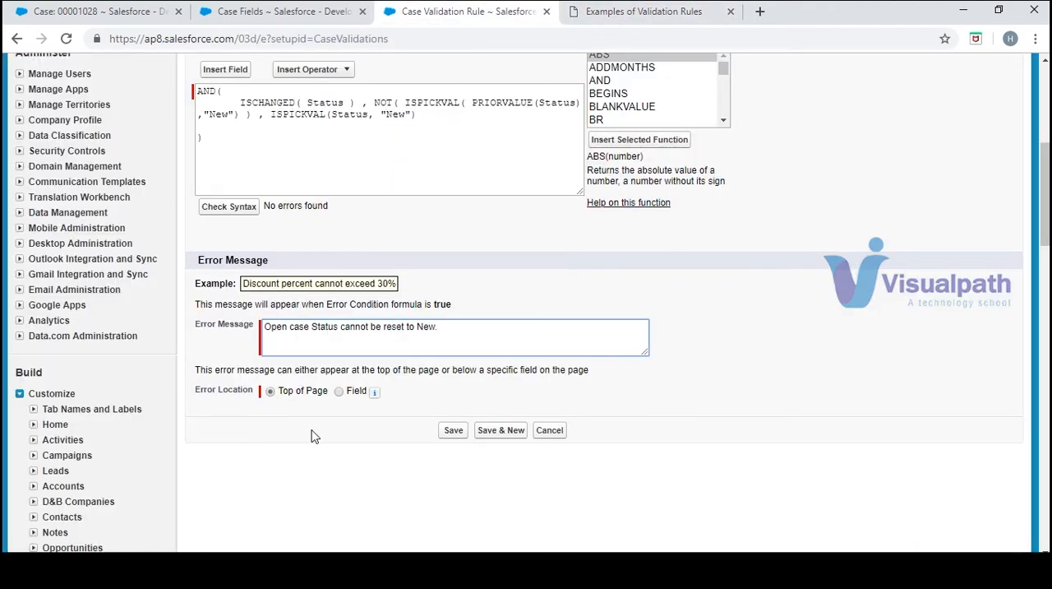
Set the error location to the Status field and save the validation rule
click(340, 392)
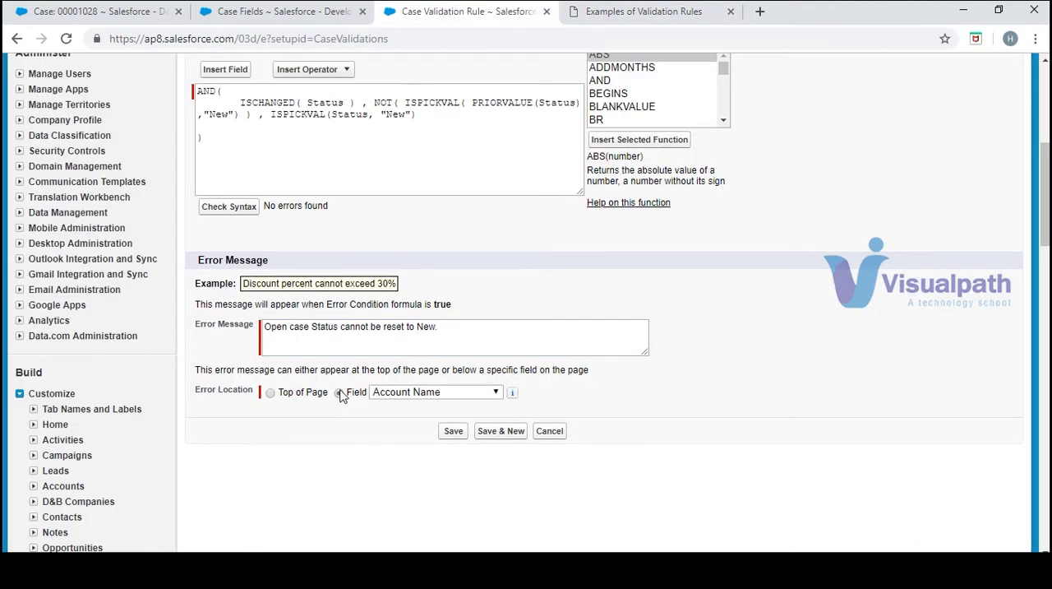
click(403, 393)
key(s)
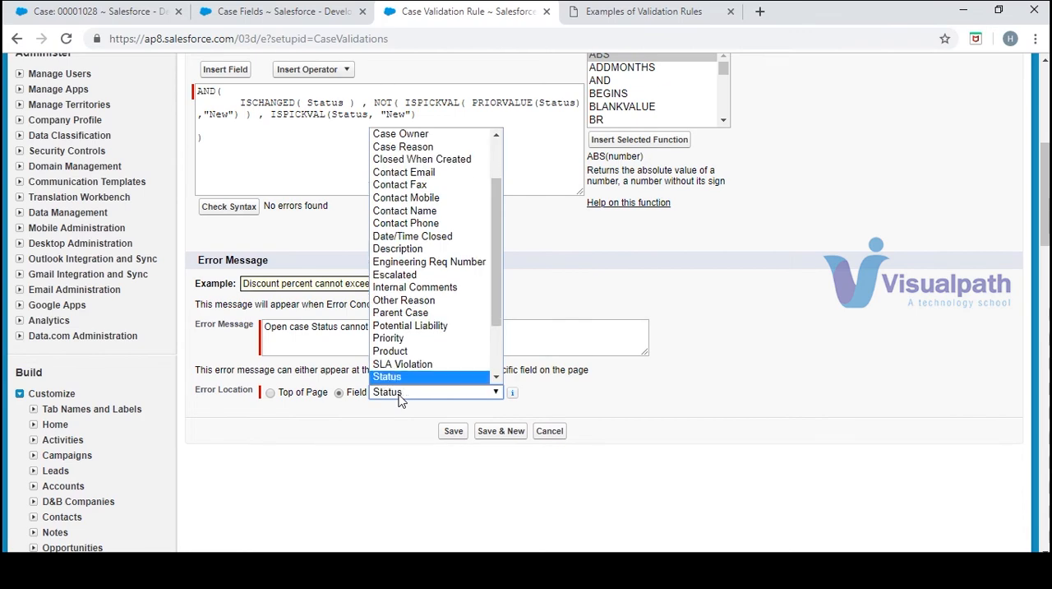
click(460, 394)
click(456, 433)
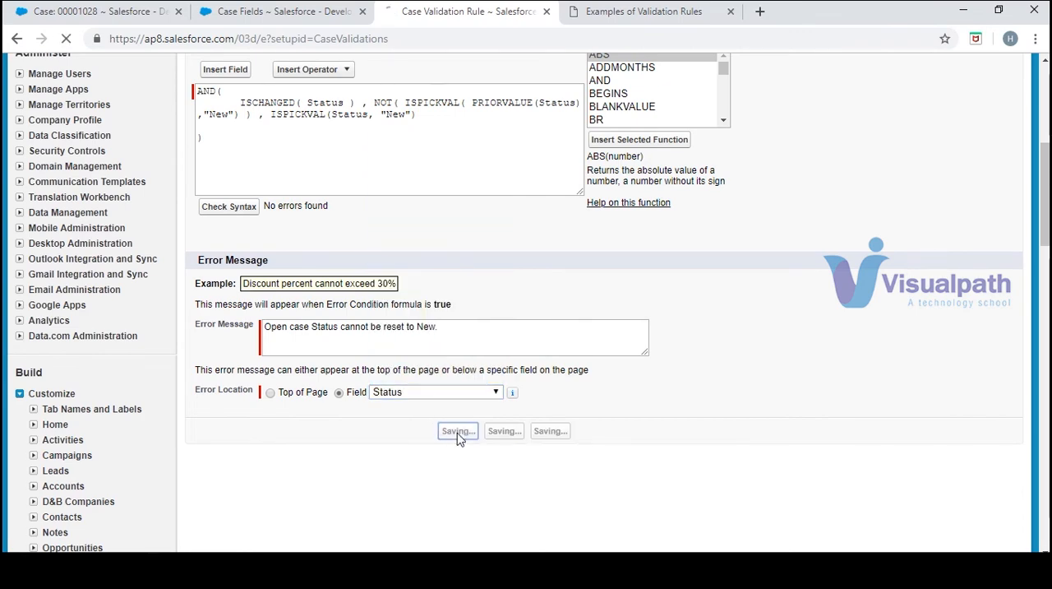
Close the Case Fields page
click(311, 12)
click(362, 12)
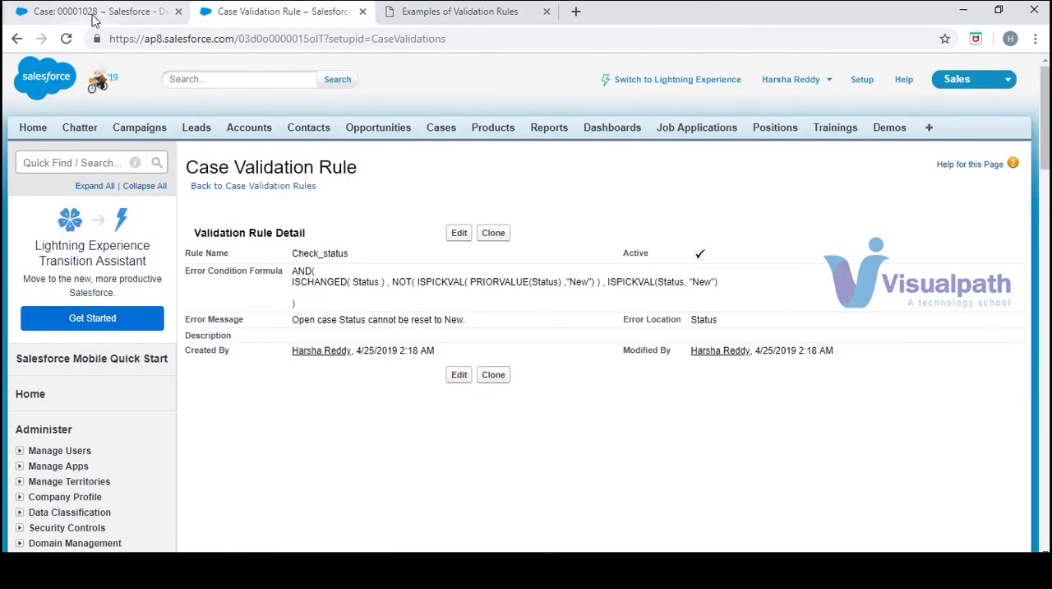
Return to the open case record and start a new case from the Cases home page
click(94, 12)
scroll(435, 75, down, 1)
click(438, 73)
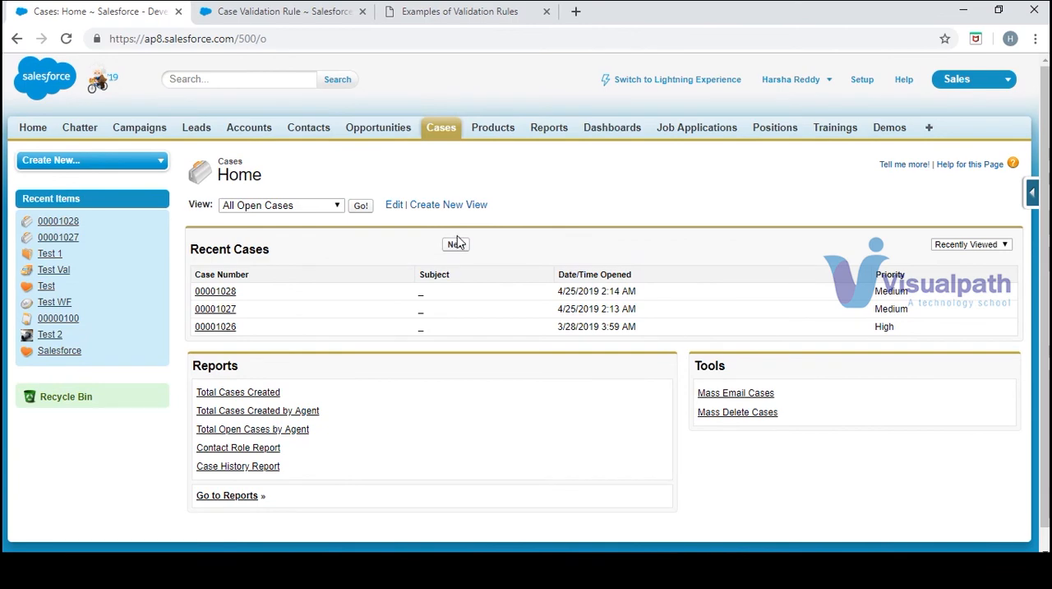
click(457, 245)
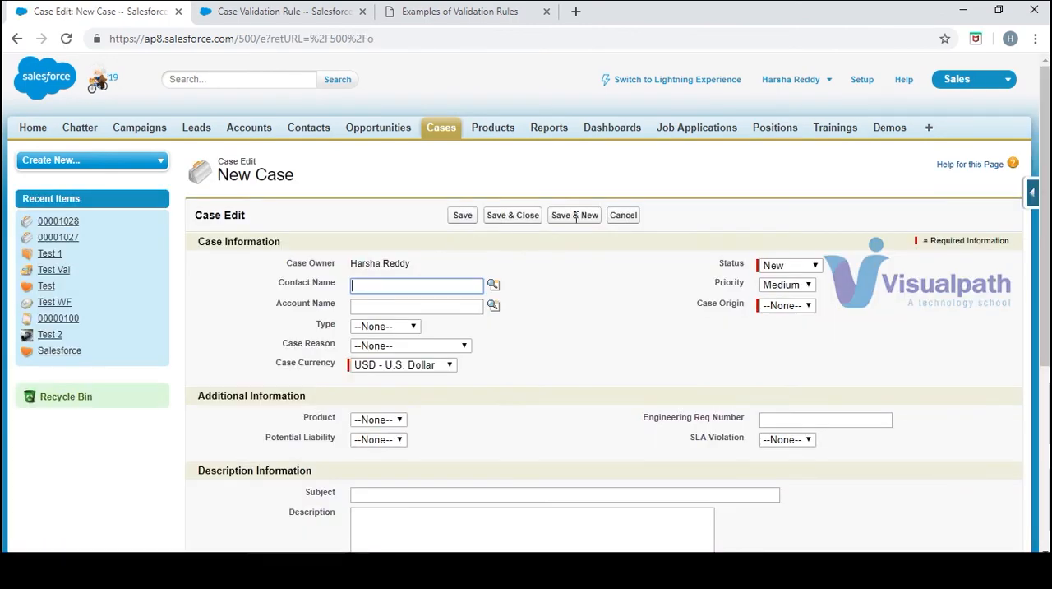
click(436, 345)
click(414, 376)
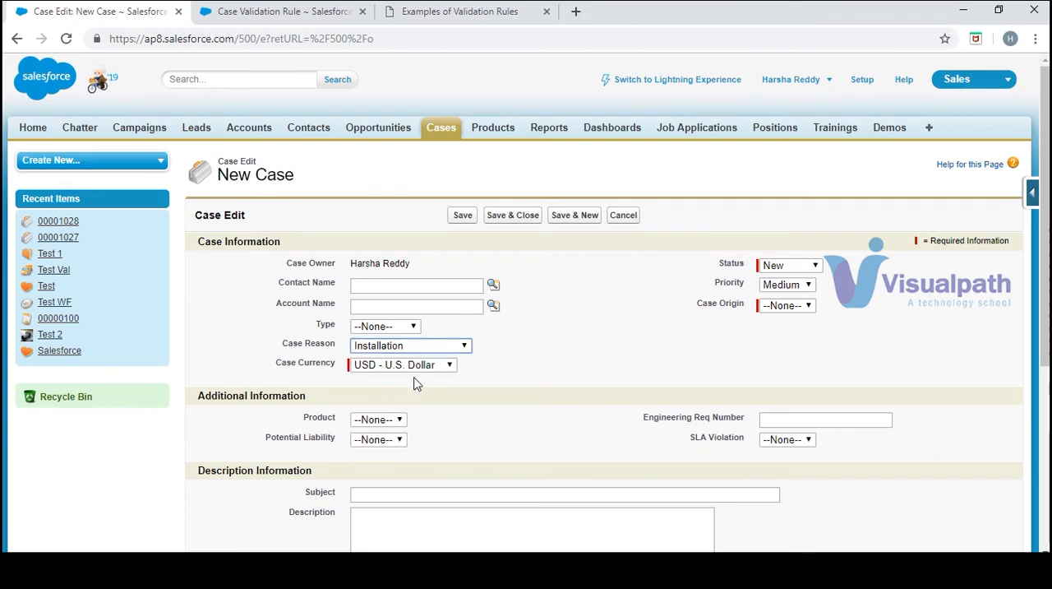
click(450, 349)
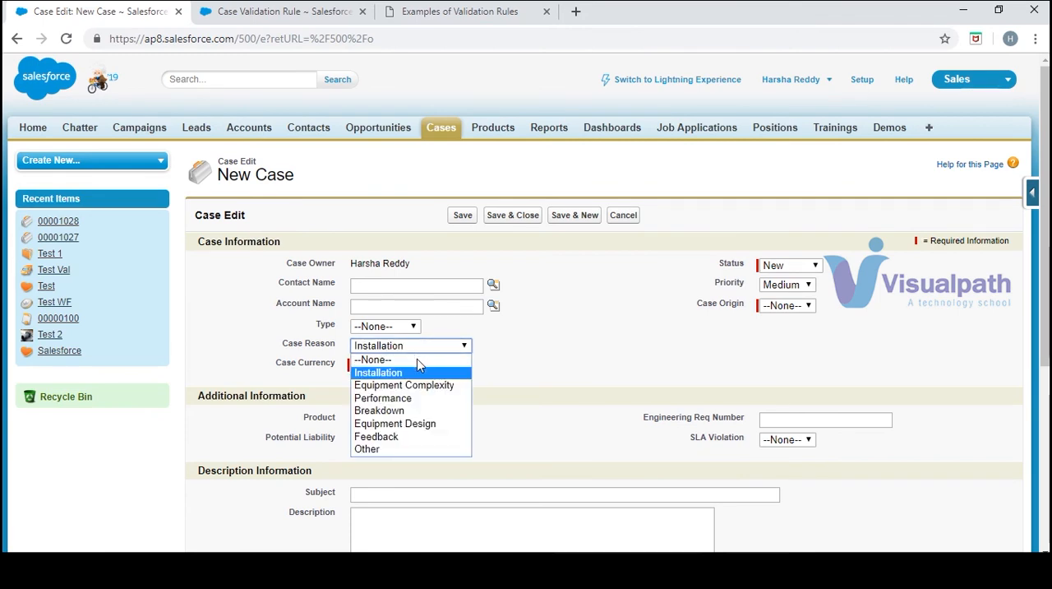
click(416, 358)
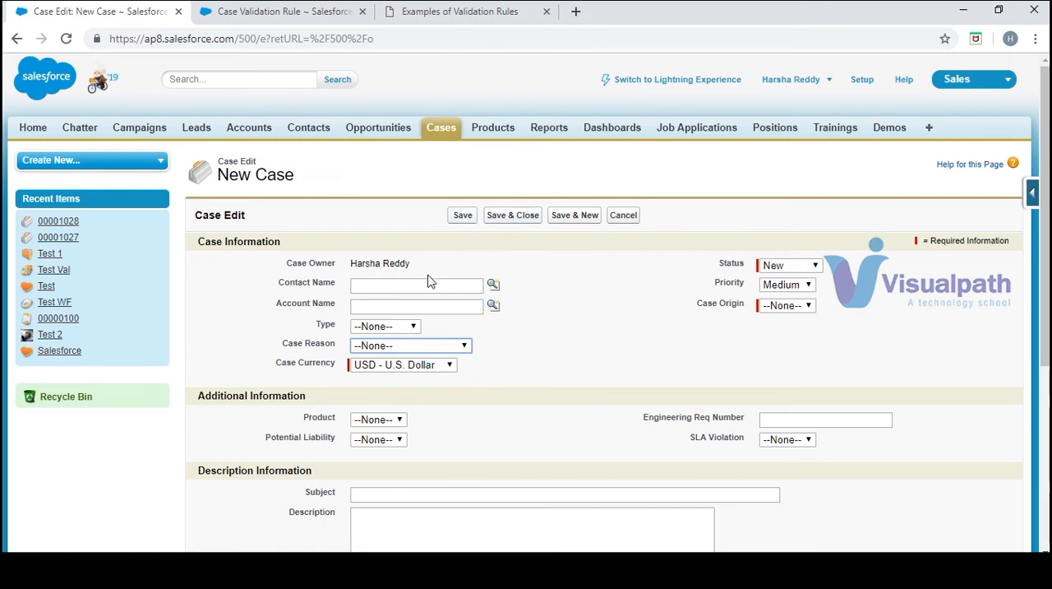
Choose the contact Test for the new case, set Case Origin to Email, and save the case
click(493, 285)
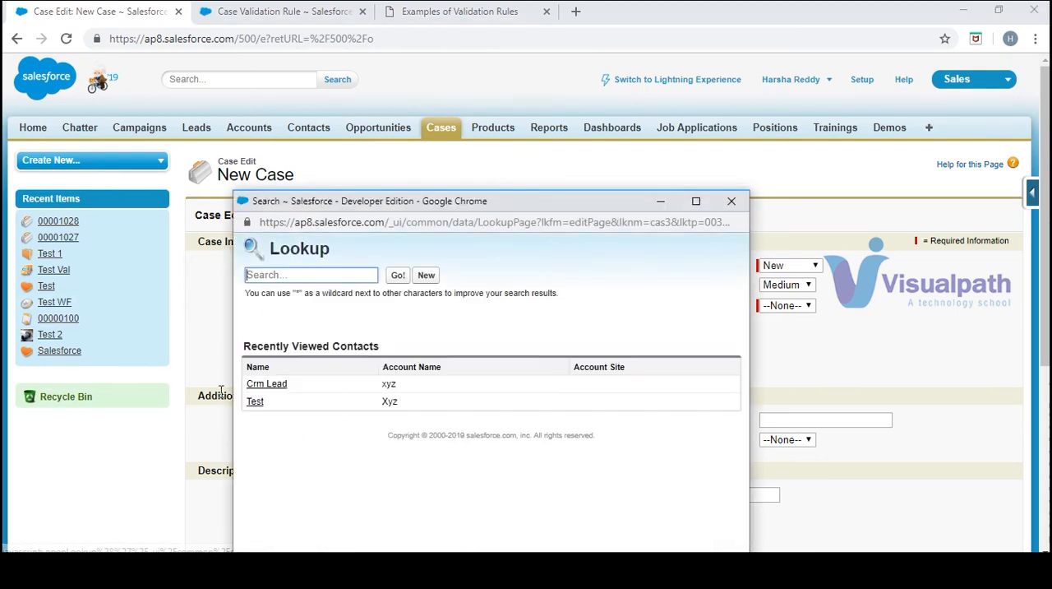
double_click(260, 403)
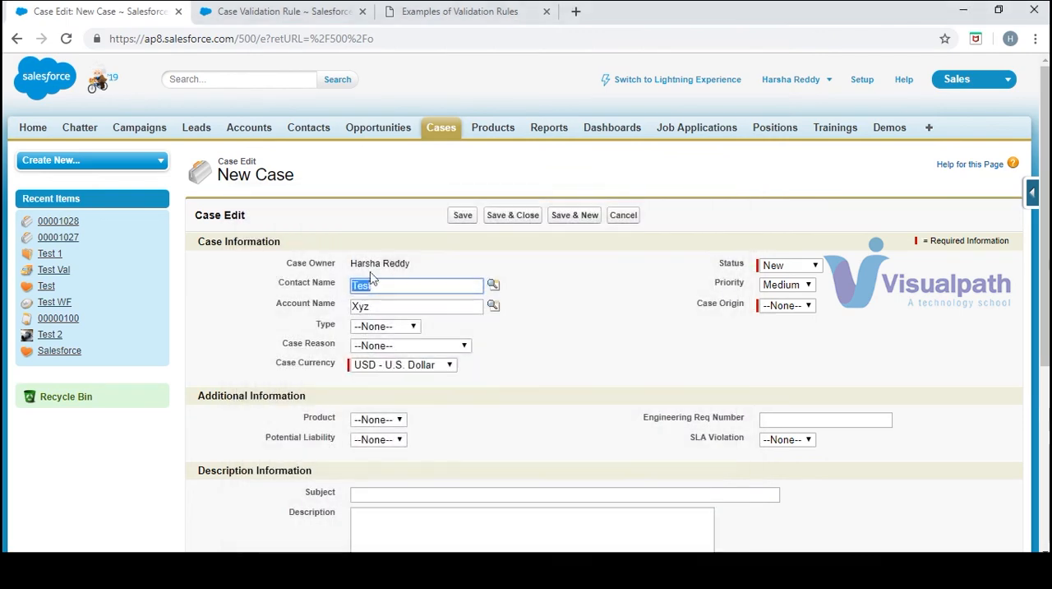
click(467, 216)
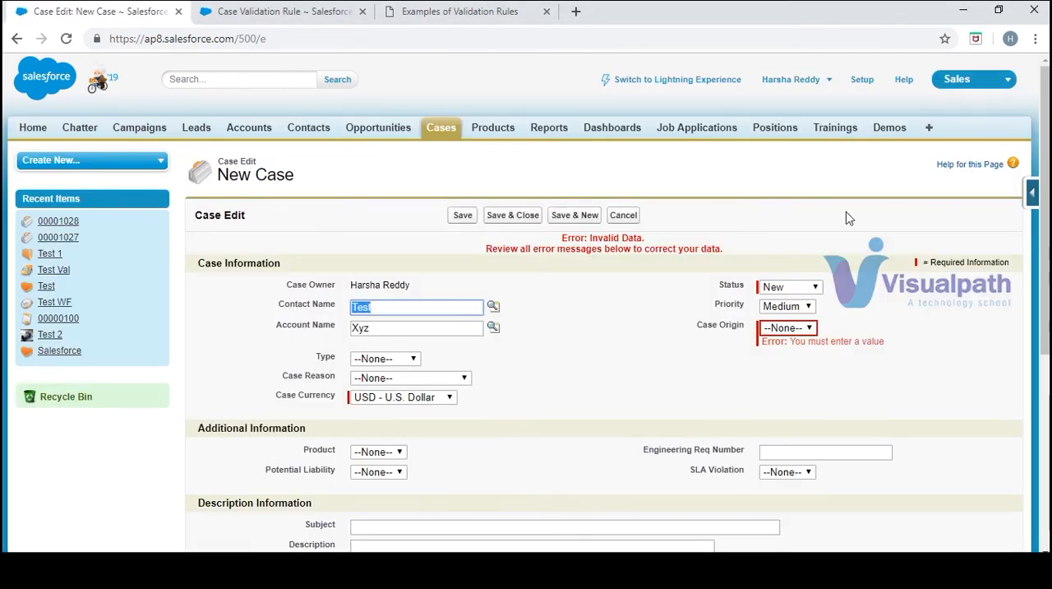
click(788, 328)
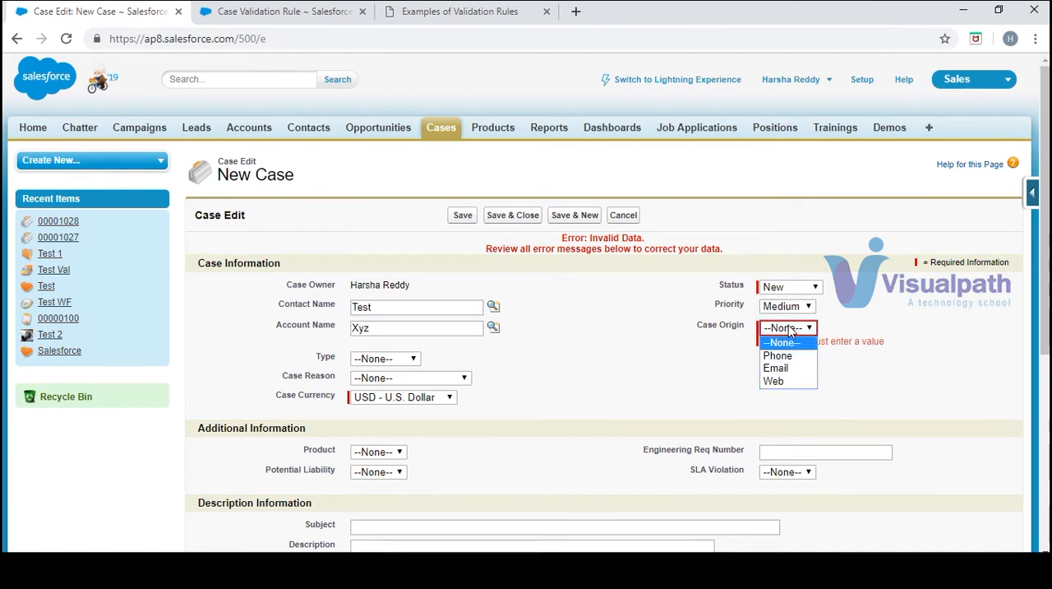
click(769, 371)
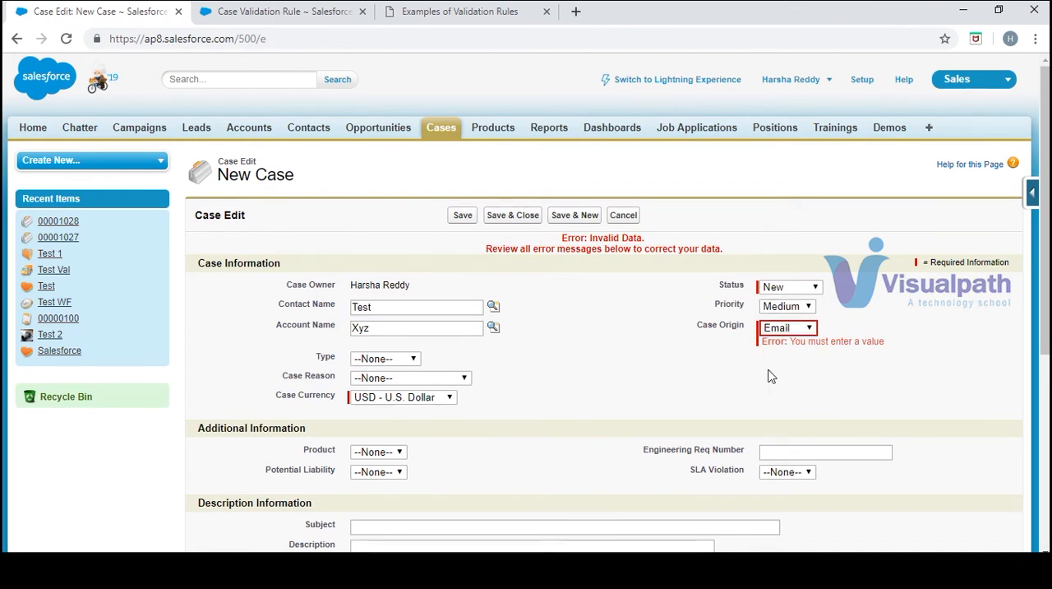
click(466, 216)
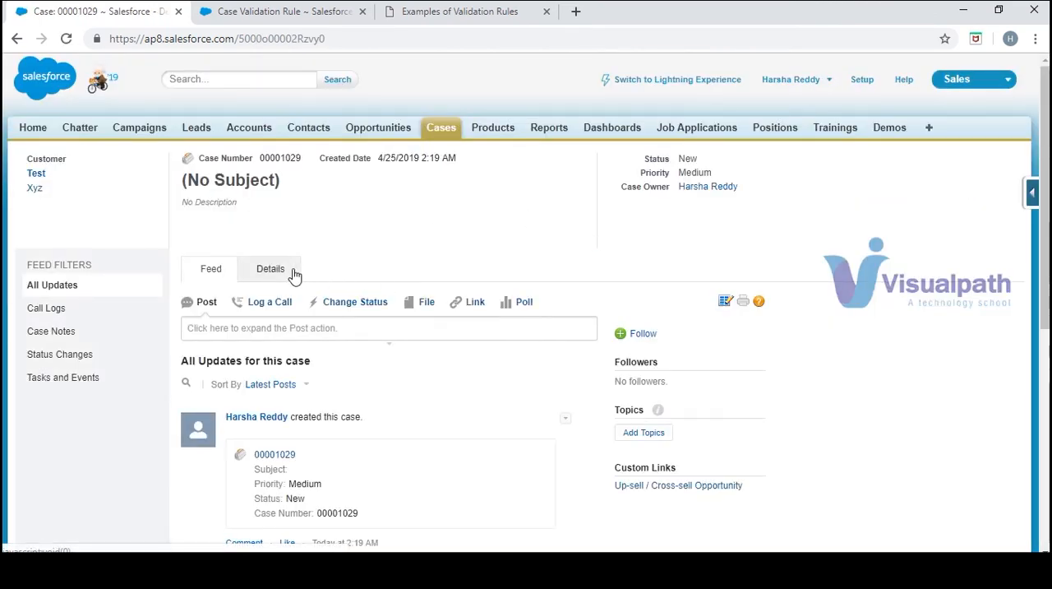
In the new case's details, change the Status to Working and save
click(293, 272)
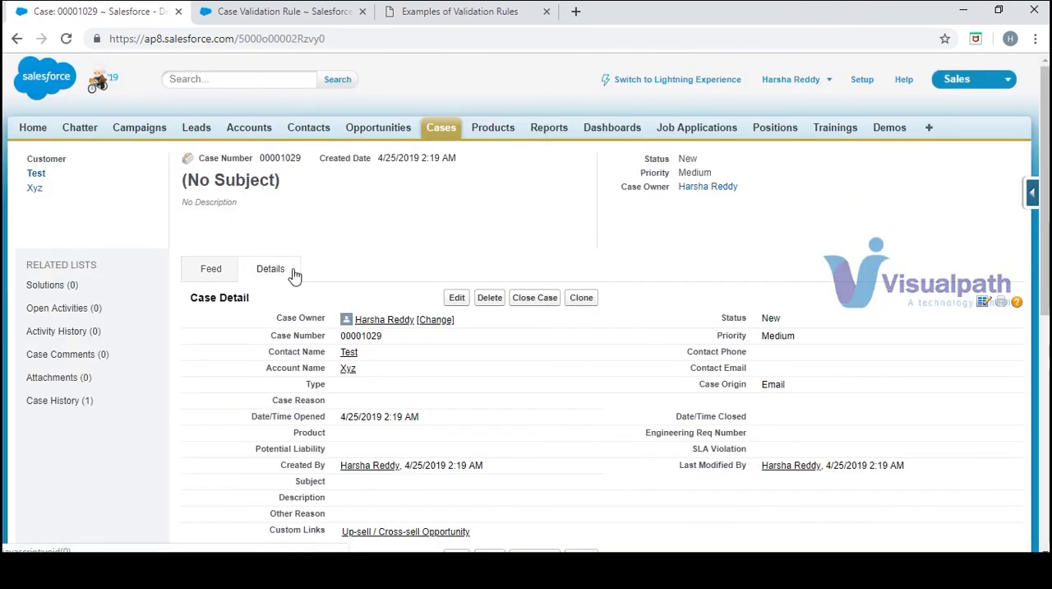
double_click(787, 328)
click(805, 322)
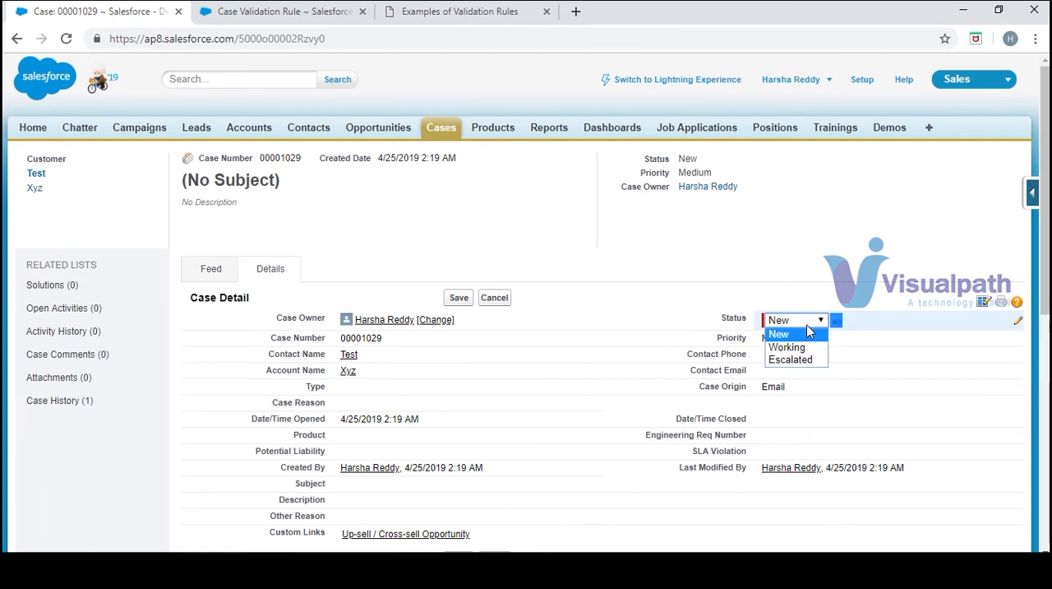
click(787, 347)
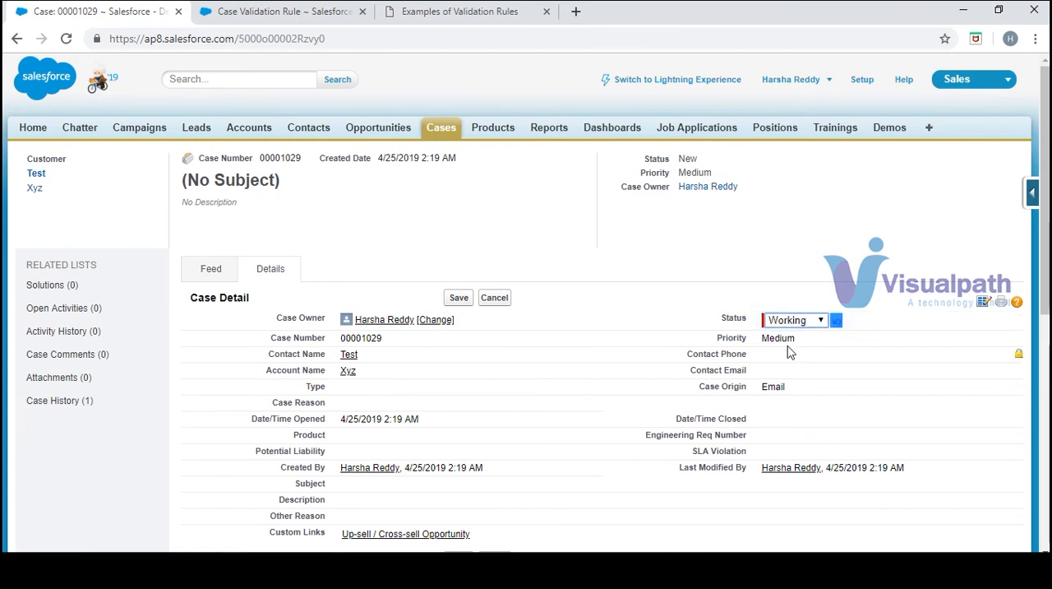
click(458, 299)
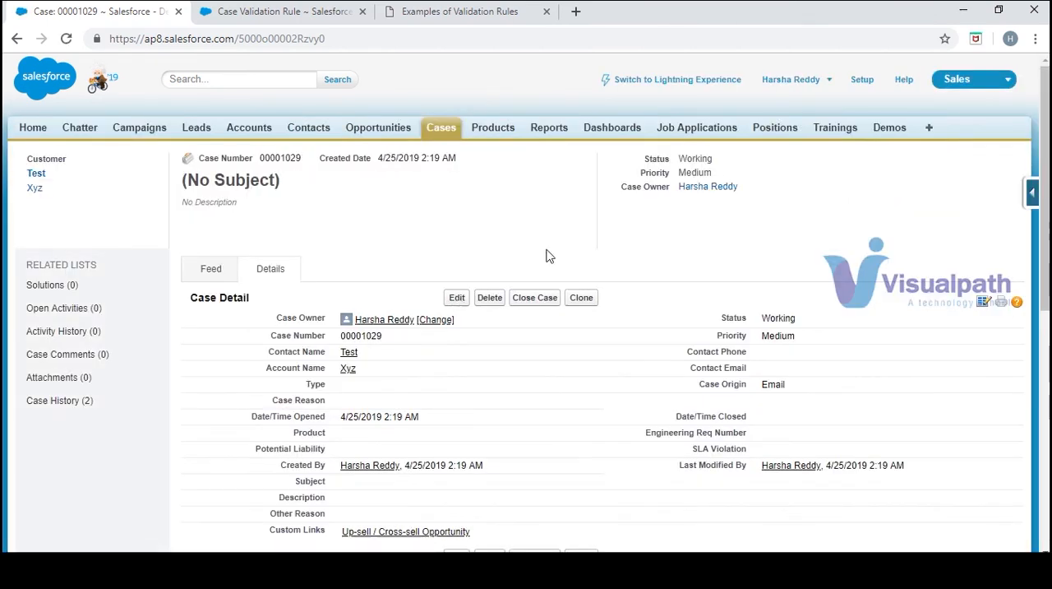
Try to reset the working case's Status to New and save it
double_click(787, 321)
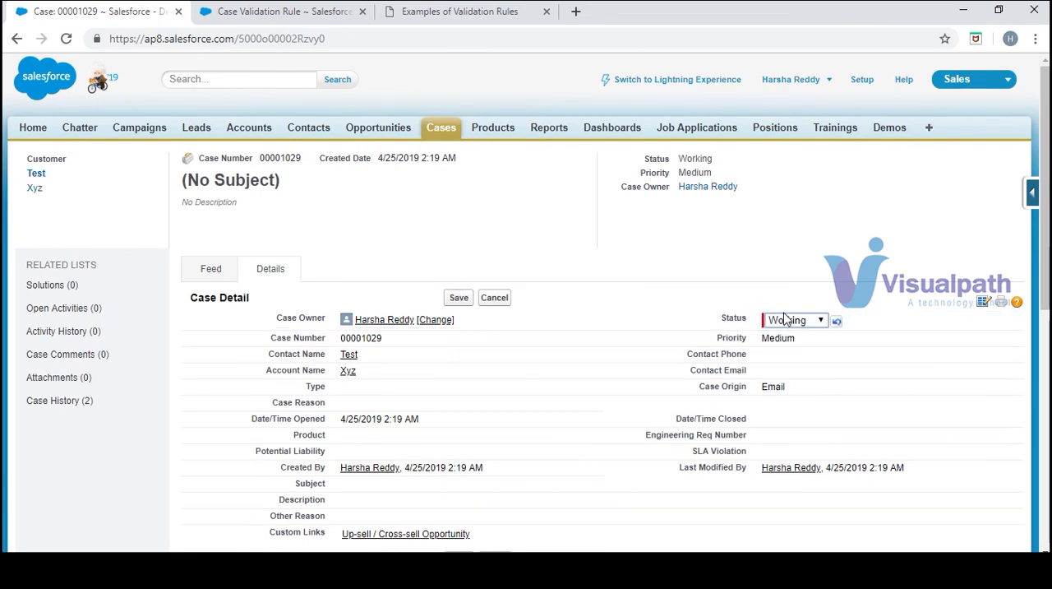
click(812, 325)
click(787, 333)
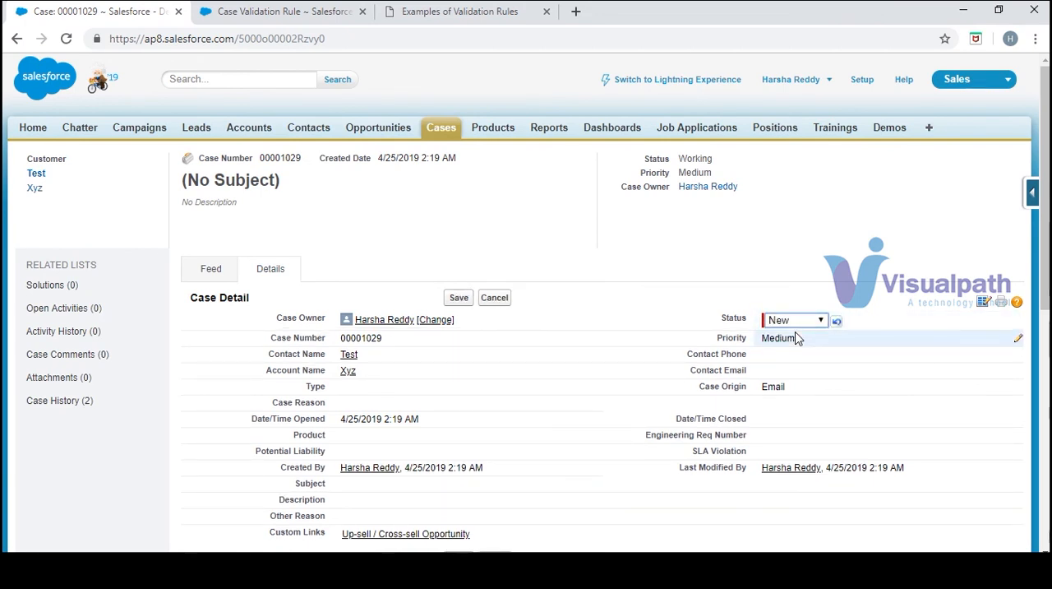
click(459, 300)
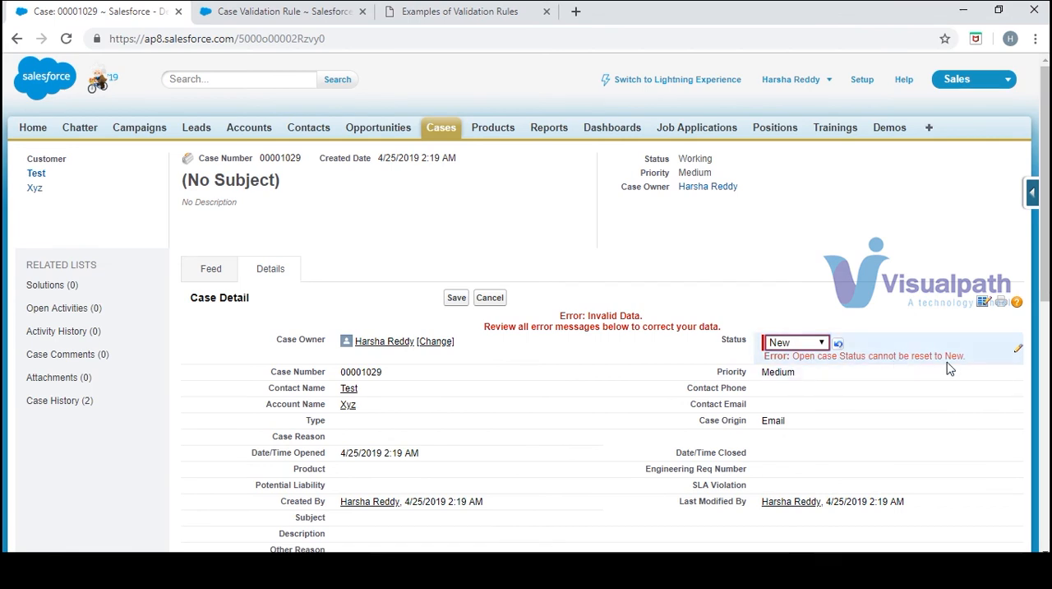
Change the case's Status to Escalated and save
click(816, 345)
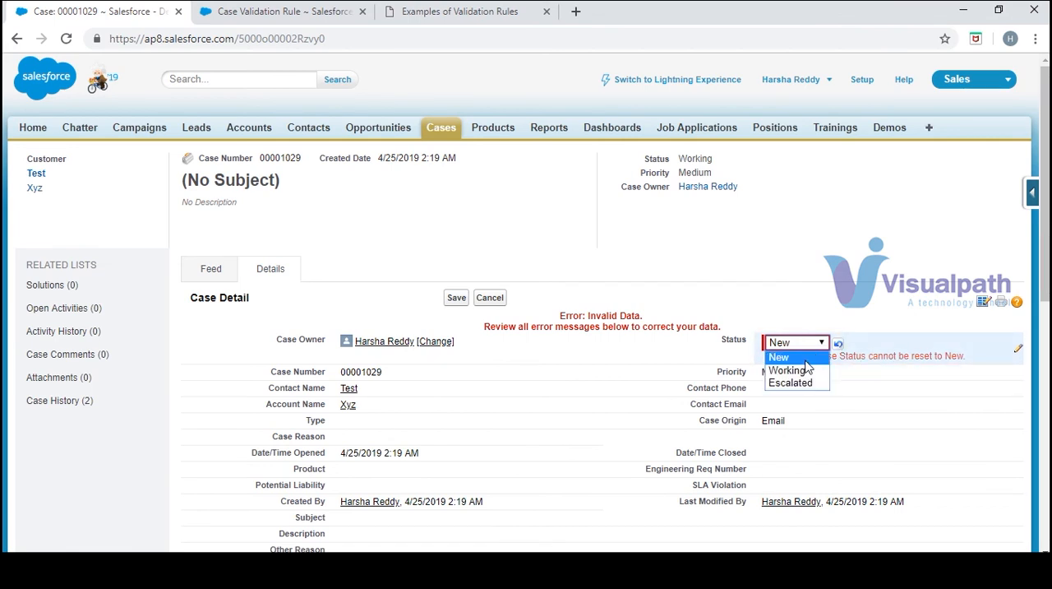
click(804, 345)
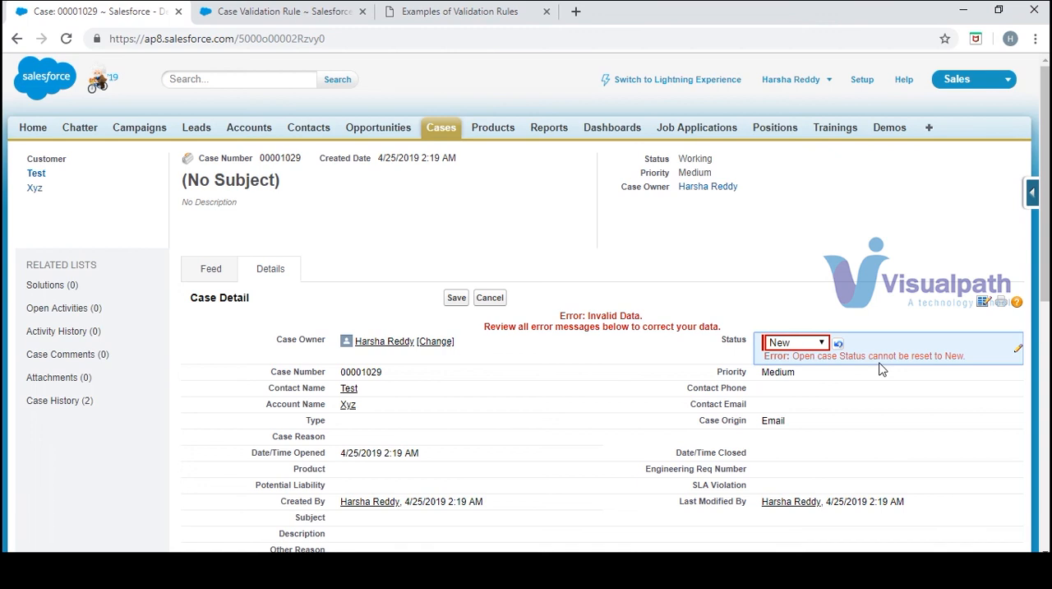
click(809, 347)
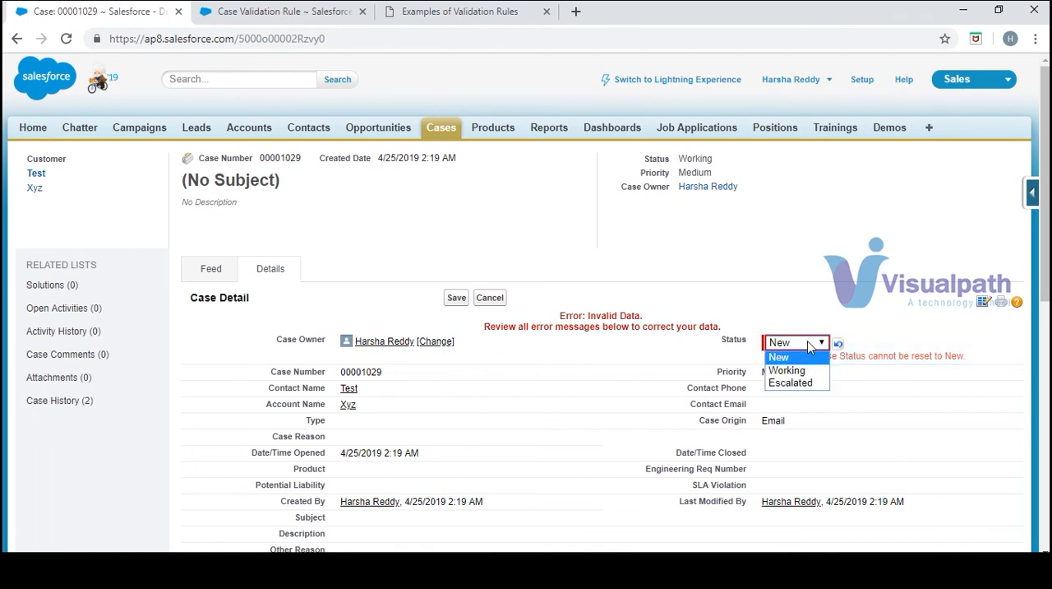
click(812, 383)
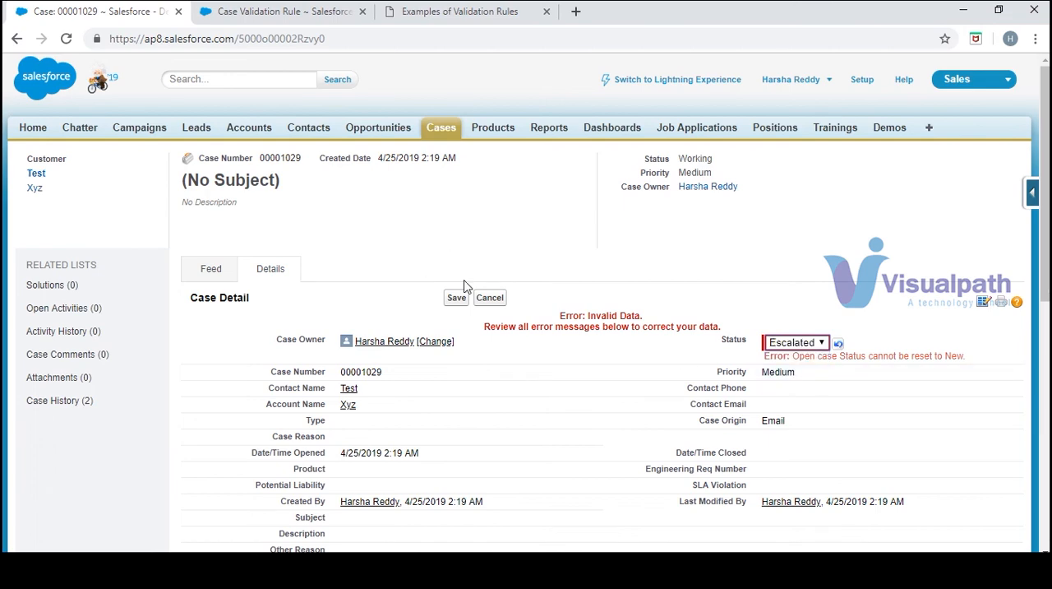
click(457, 299)
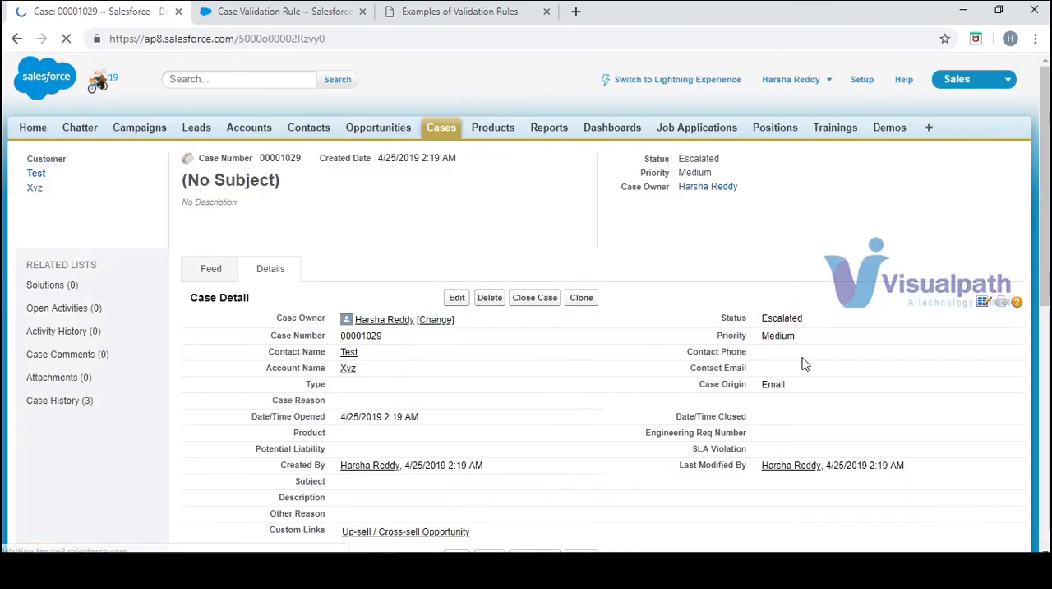
Examine the remaining call center, community and contact samples in the Examples of Validation Rules document, through the phone number format rules
click(435, 16)
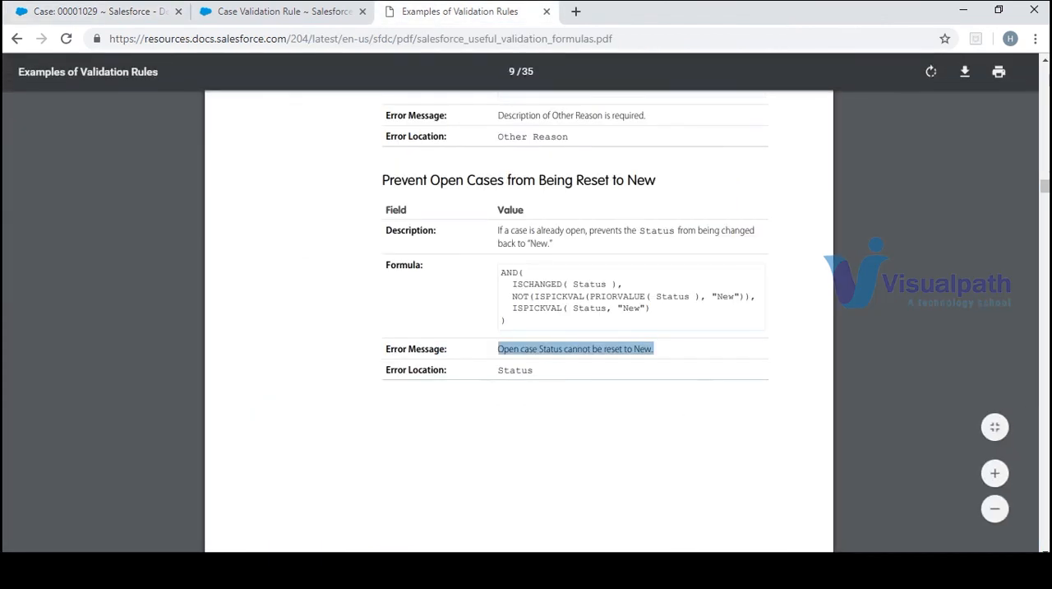
click(407, 451)
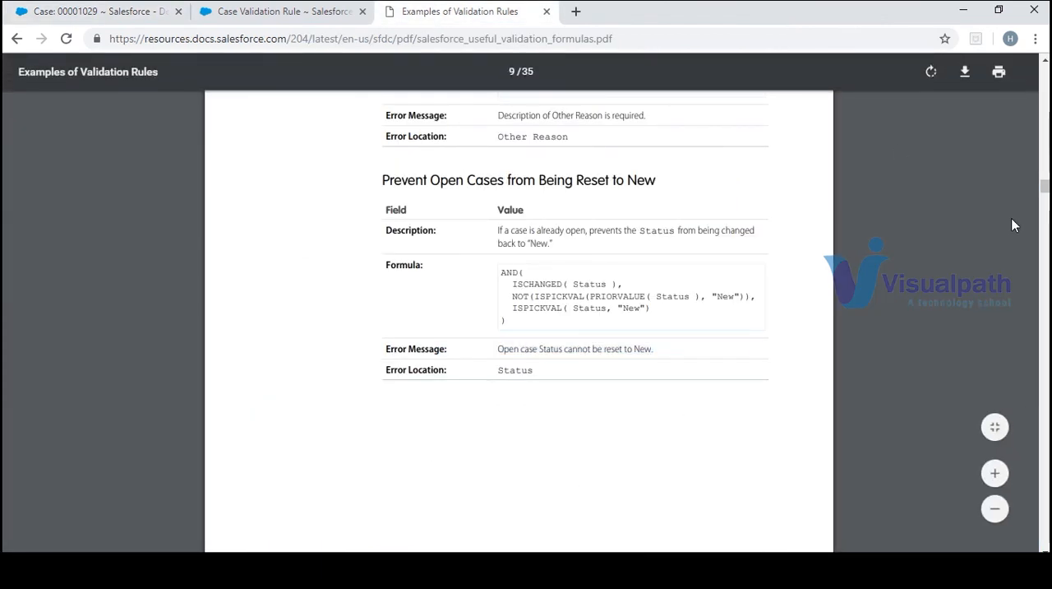
scroll(1012, 225, down, 5)
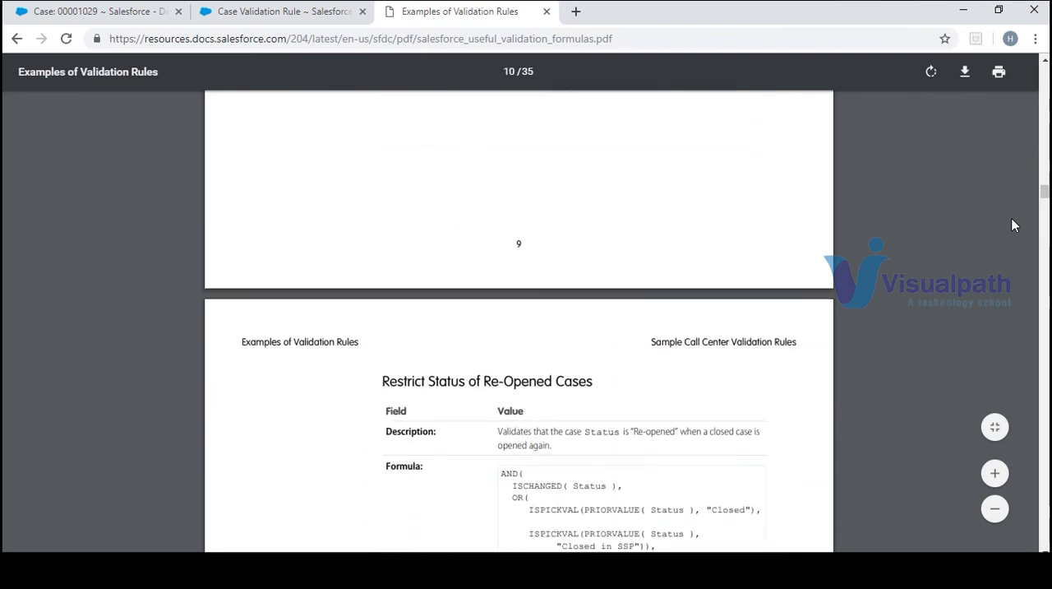
scroll(1012, 225, down, 2)
scroll(1013, 225, down, 1)
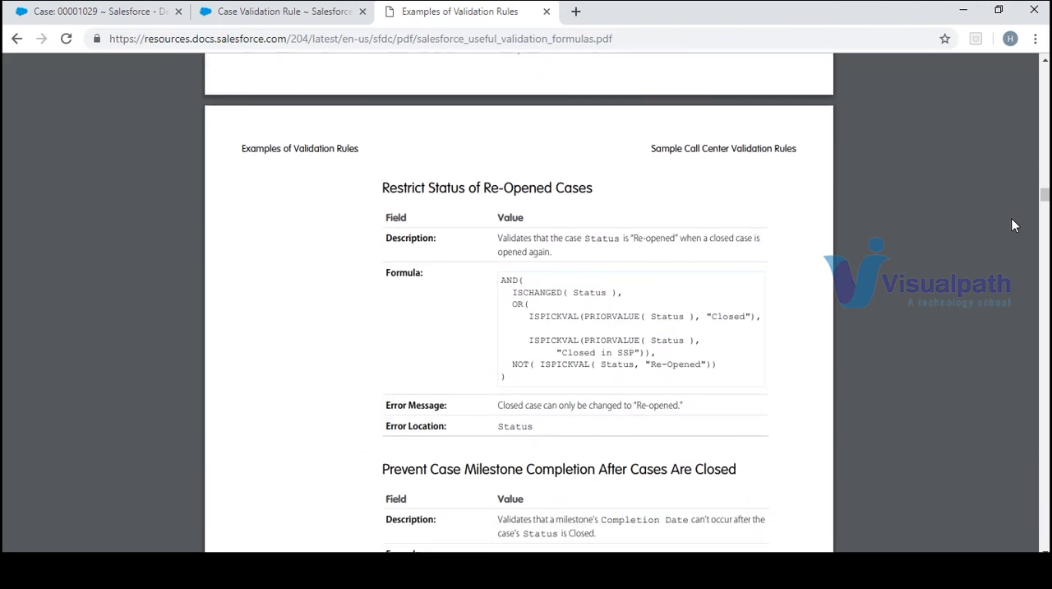
scroll(1013, 225, down, 3)
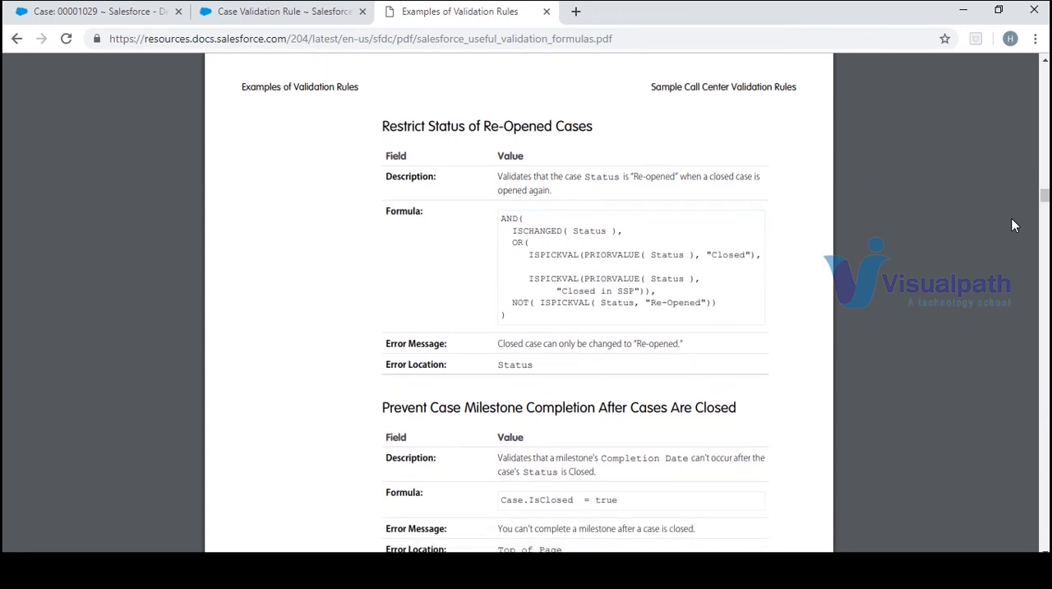
scroll(1013, 226, down, 3)
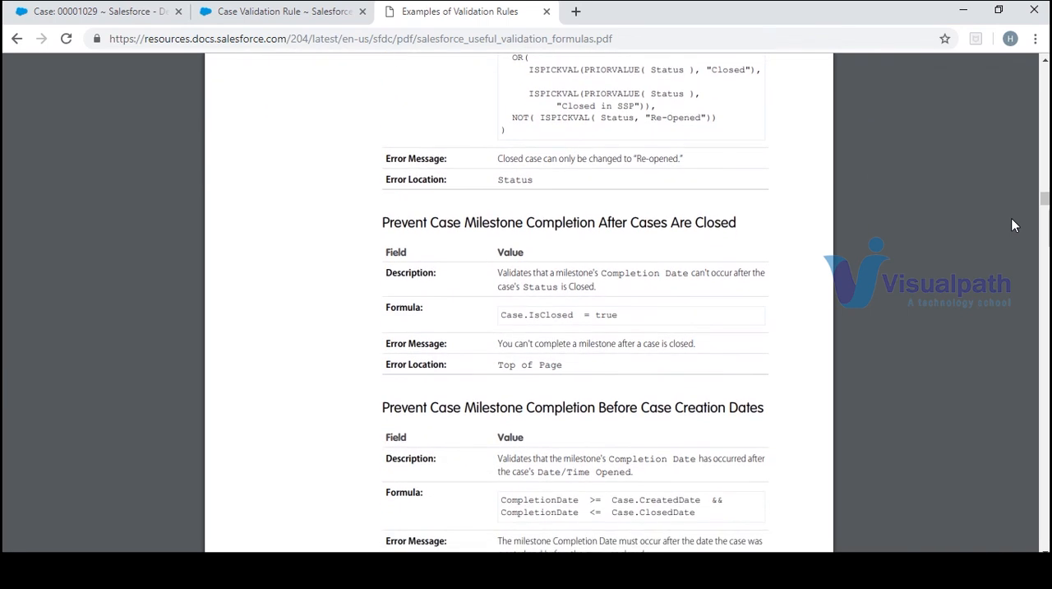
scroll(1013, 225, down, 3)
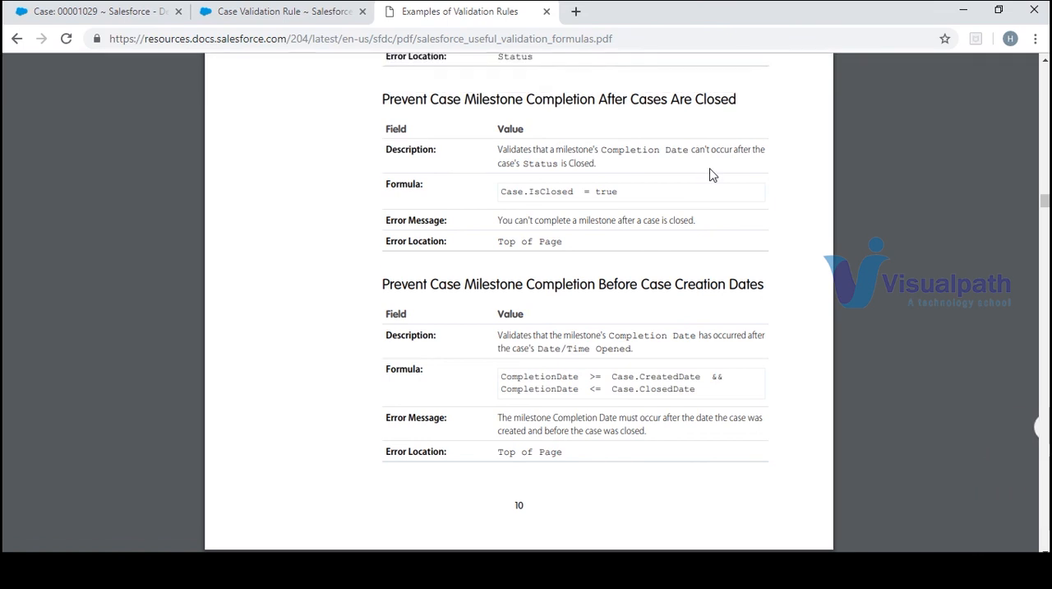
scroll(712, 175, down, 3)
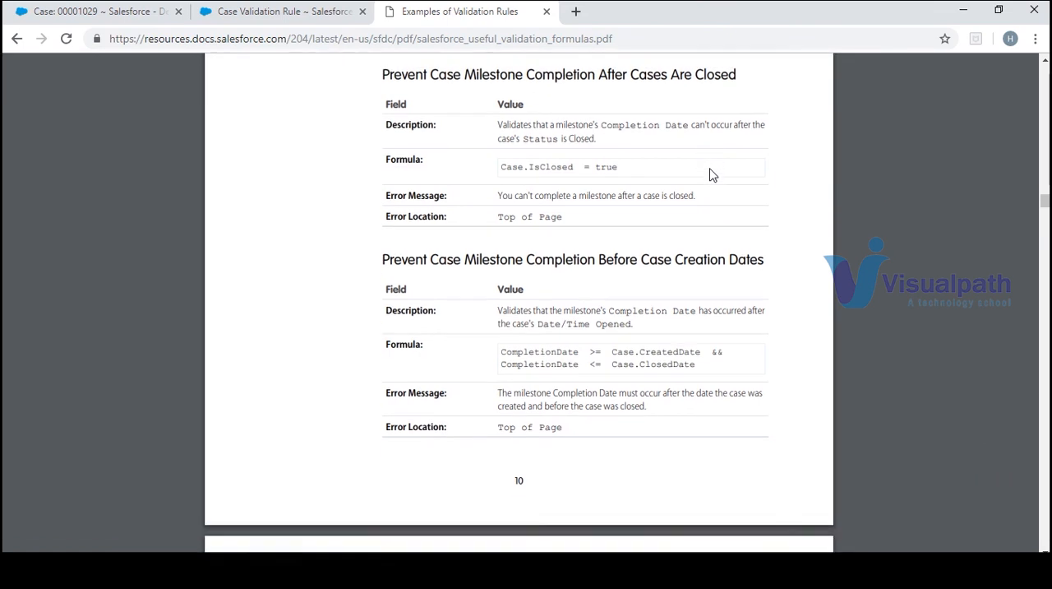
scroll(712, 174, down, 2)
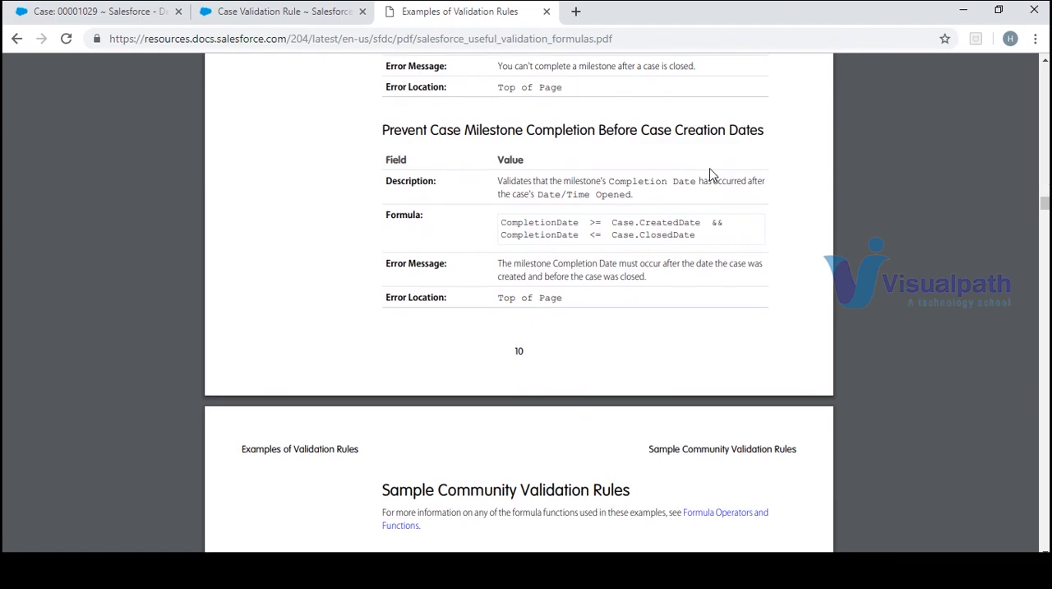
scroll(712, 174, down, 3)
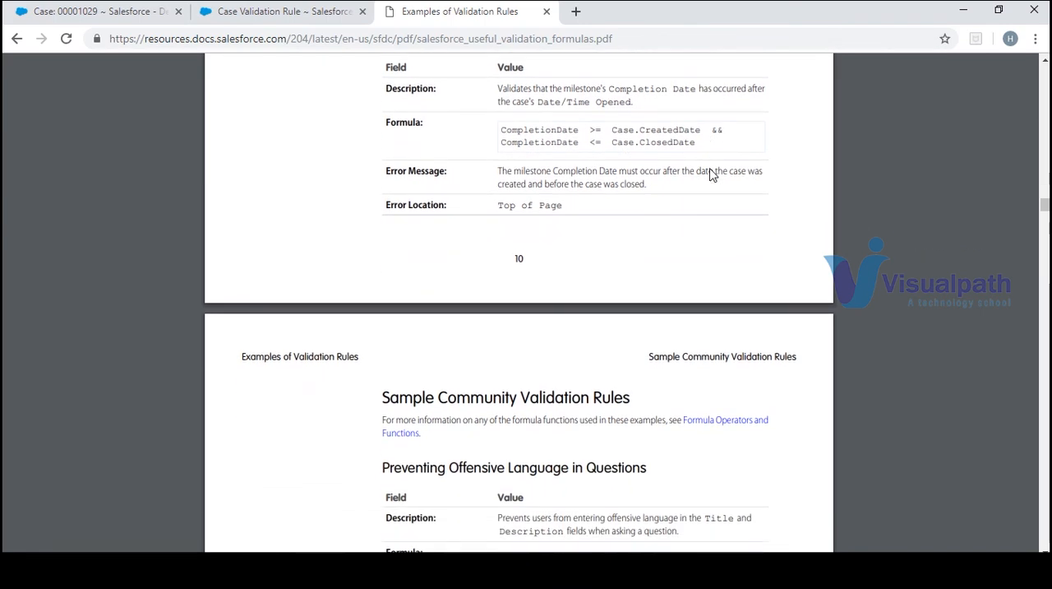
scroll(711, 175, down, 3)
scroll(712, 174, down, 12)
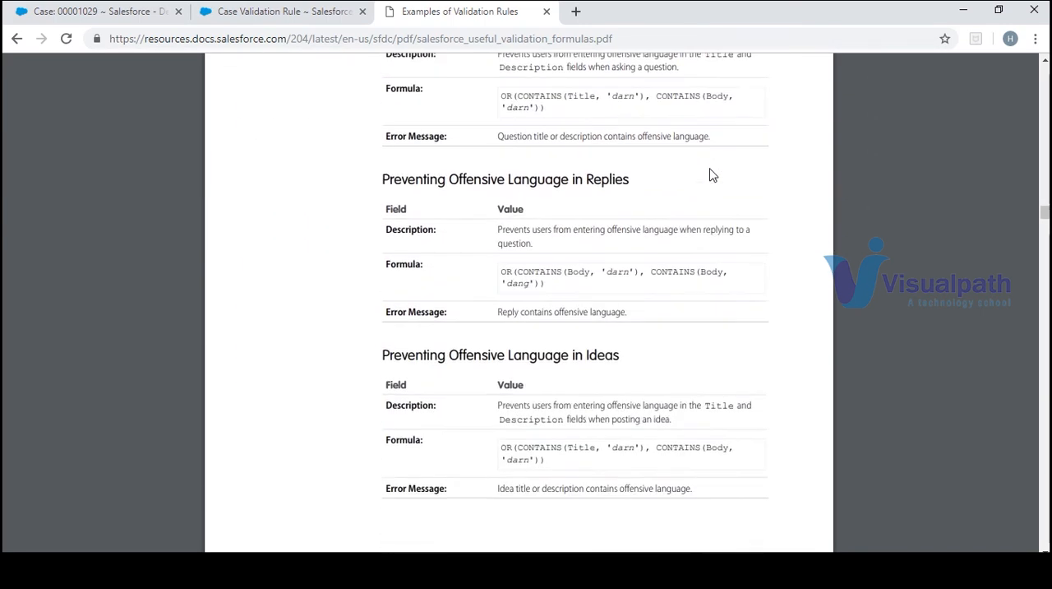
scroll(712, 174, down, 15)
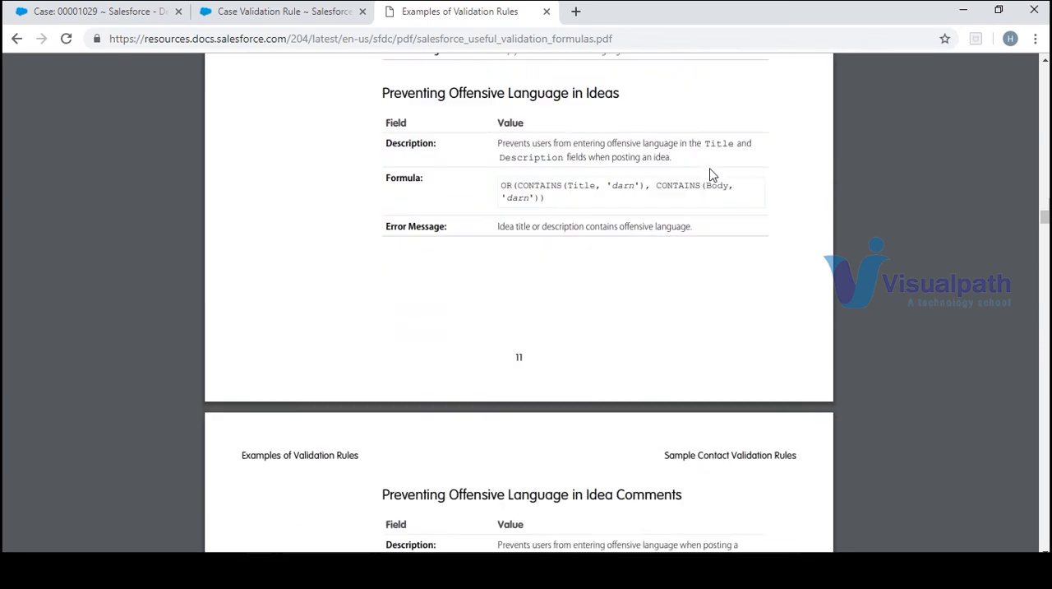
scroll(712, 175, down, 3)
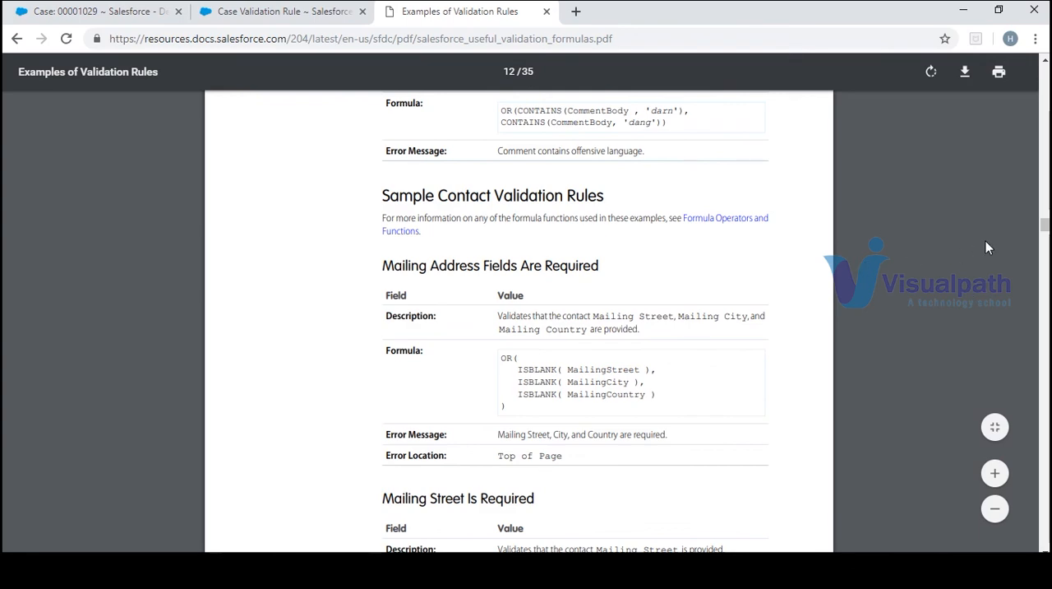
drag(1046, 223, 1046, 253)
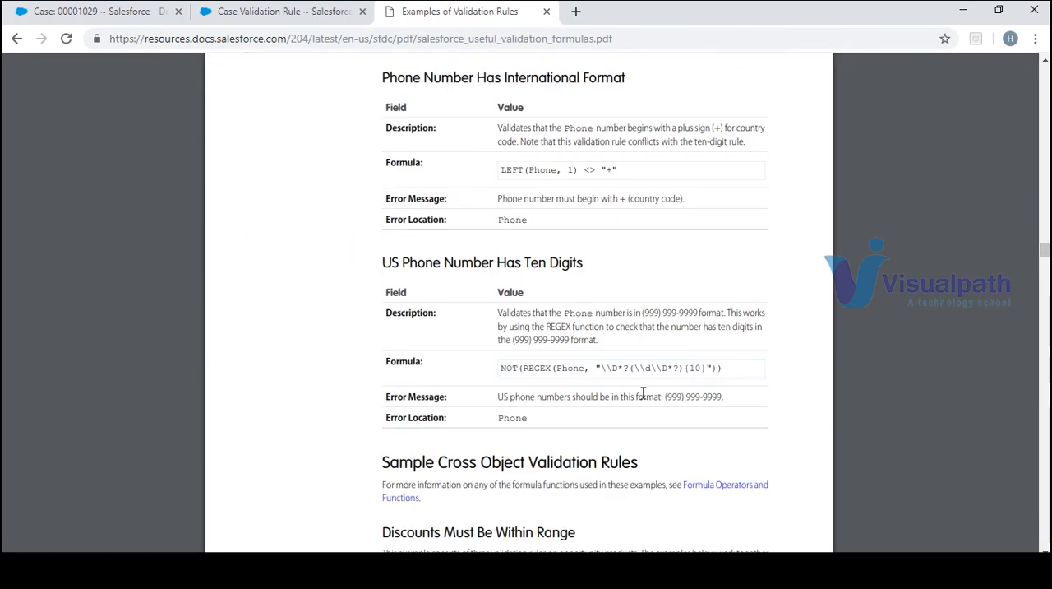